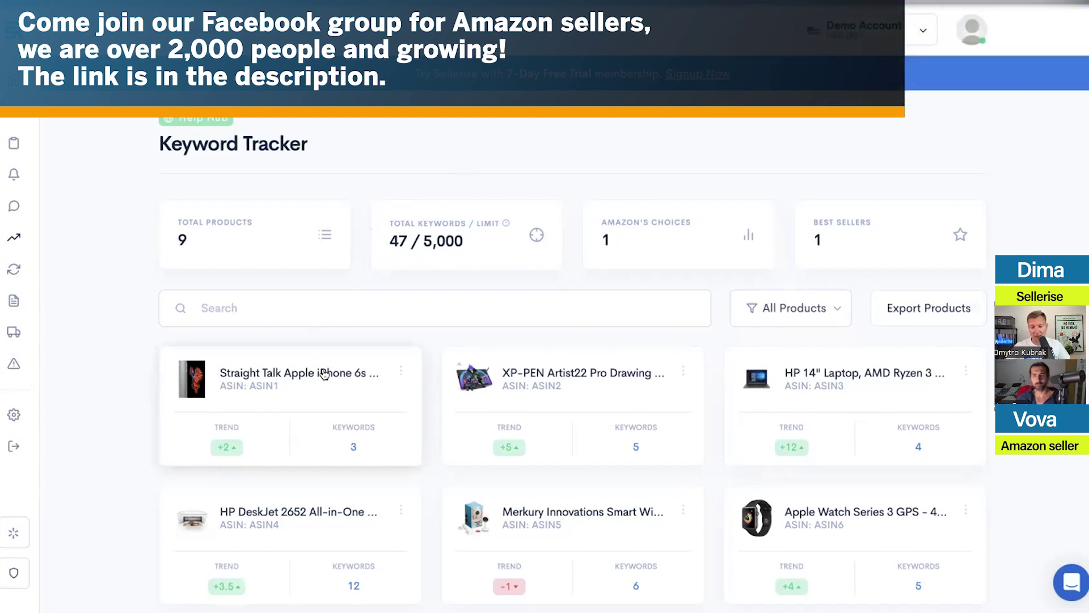
Open the Straight Talk Apple iPhone 6s product in Keyword Tracker and review its tracked keywords' pages, positions and trends.
left_click(324, 374)
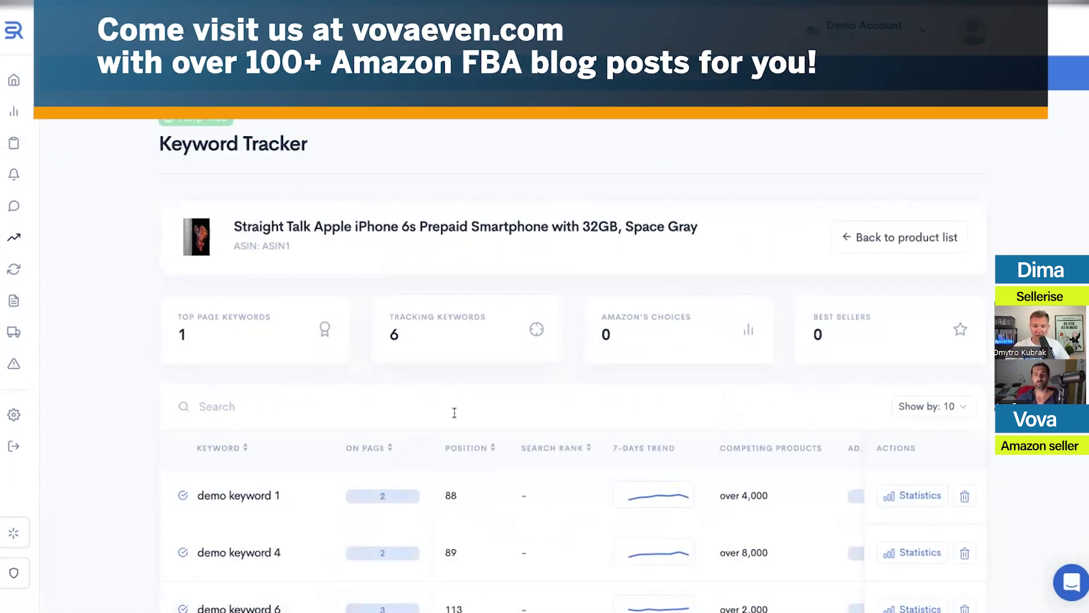
scroll(481, 389, "down", 4)
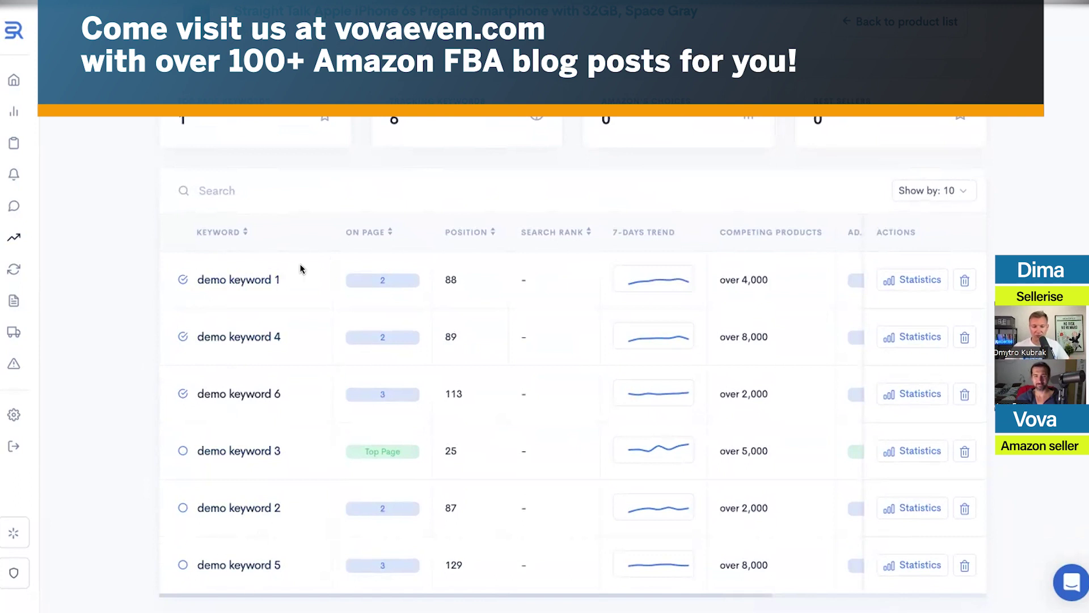
scroll(557, 384, "up", 1)
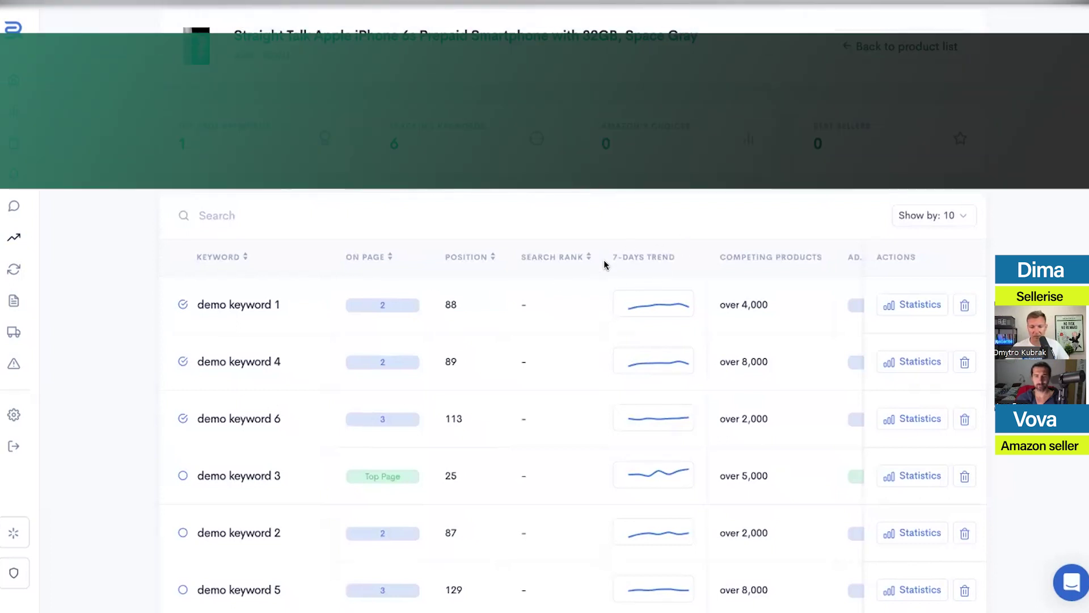
scroll(851, 317, "right", 5)
scroll(817, 326, "left", 5)
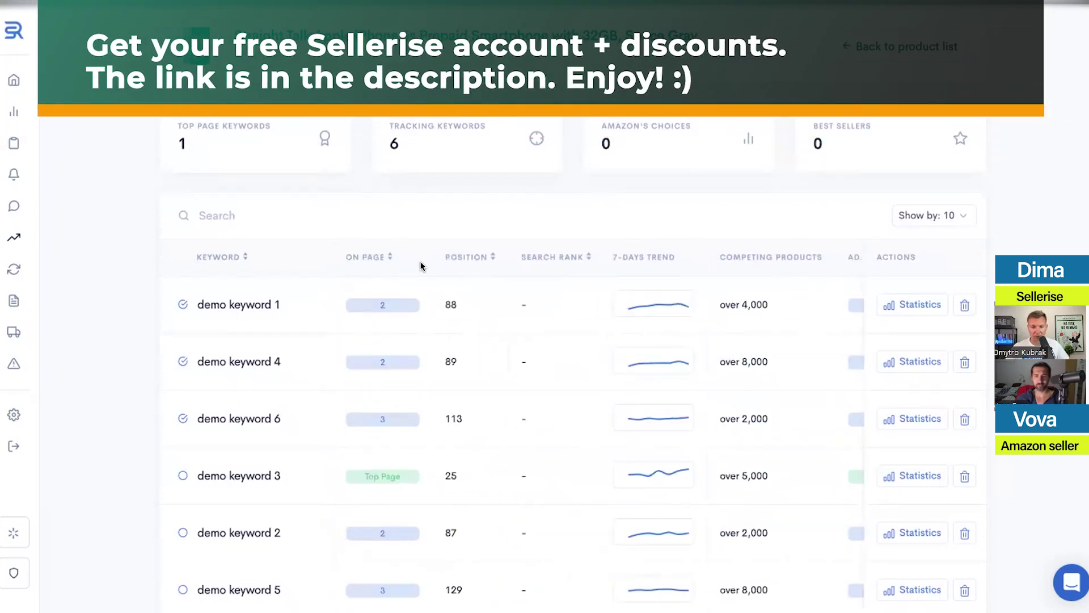
scroll(422, 265, "up", 4)
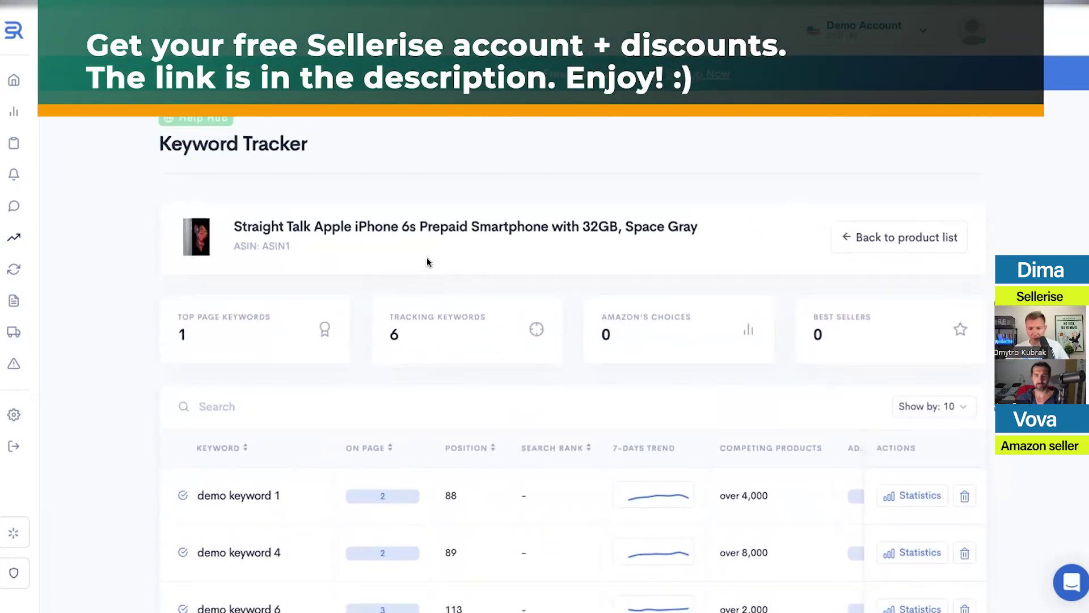
Return to the tracked product list and review the product cards plus the Amazon's Choices and Best Sellers summaries.
left_click(848, 237)
scroll(118, 295, "down", 3)
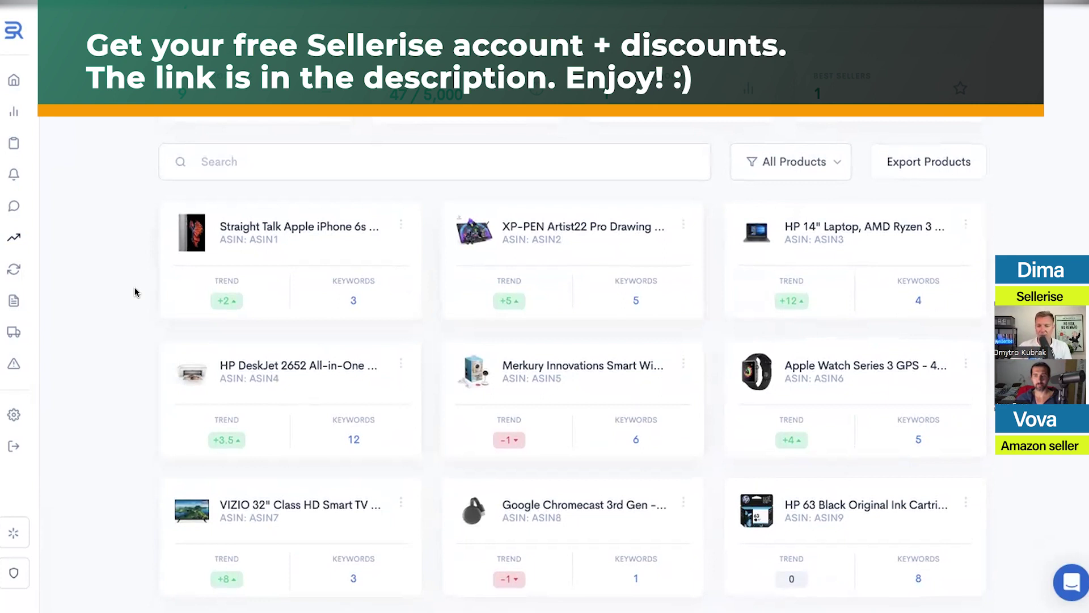
left_click_drag(591, 68, 629, 97)
left_click(630, 97)
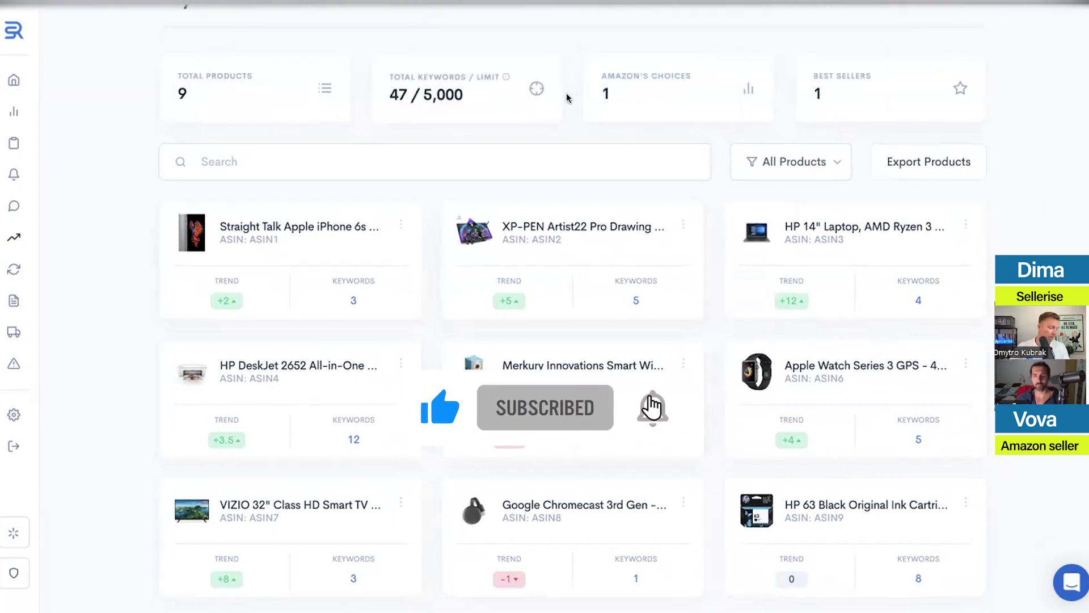
left_click_drag(593, 72, 628, 93)
left_click(629, 92)
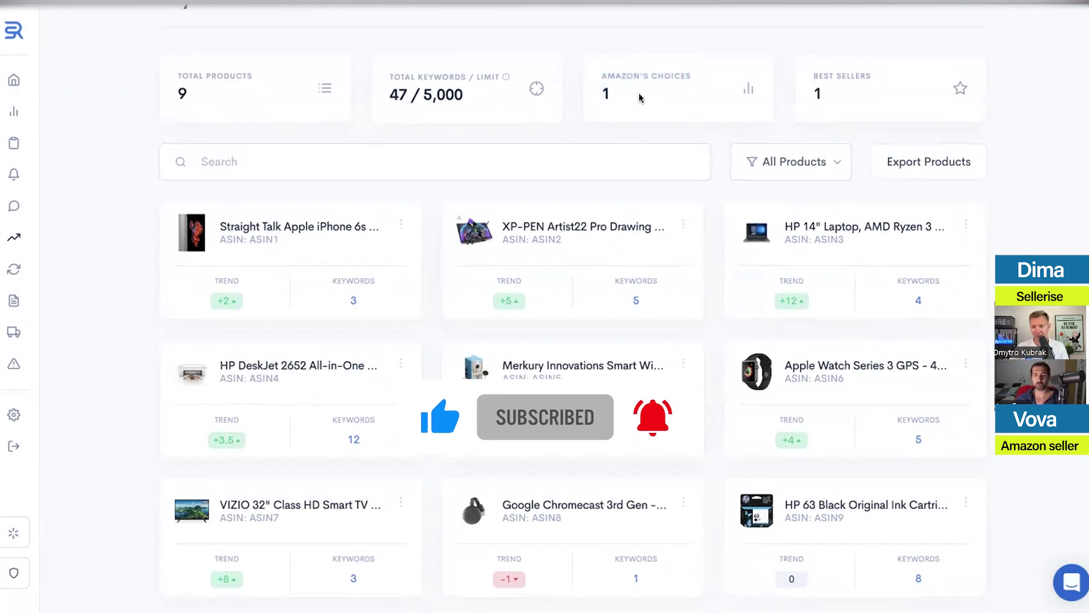
left_click_drag(815, 69, 838, 97)
left_click(838, 97)
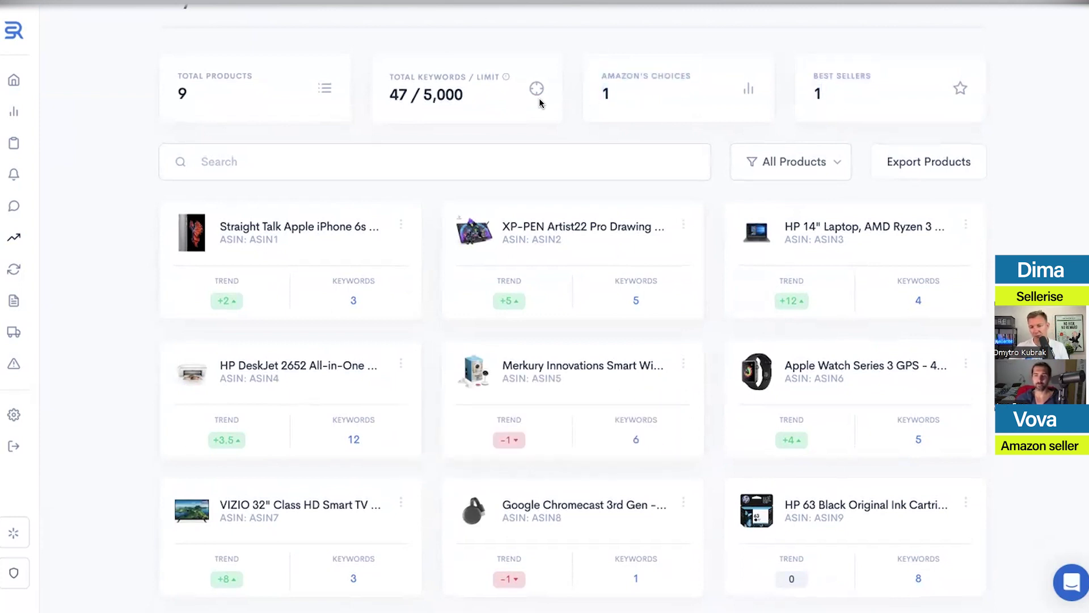
scroll(131, 88, "up", 3)
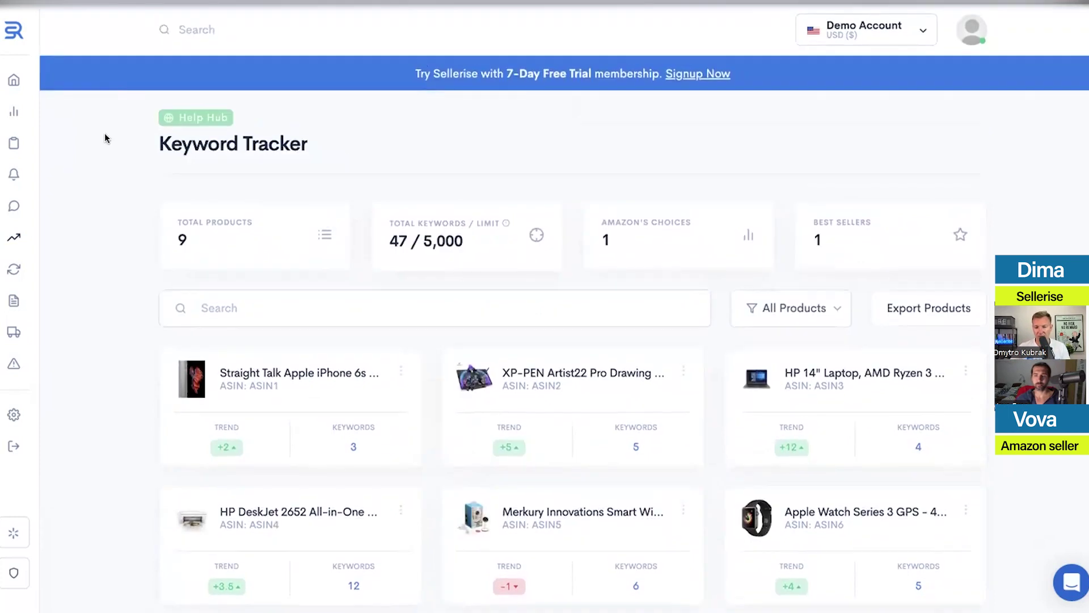
Open the Keyword Processor and view the separator options for the keyword input.
left_click(41, 294)
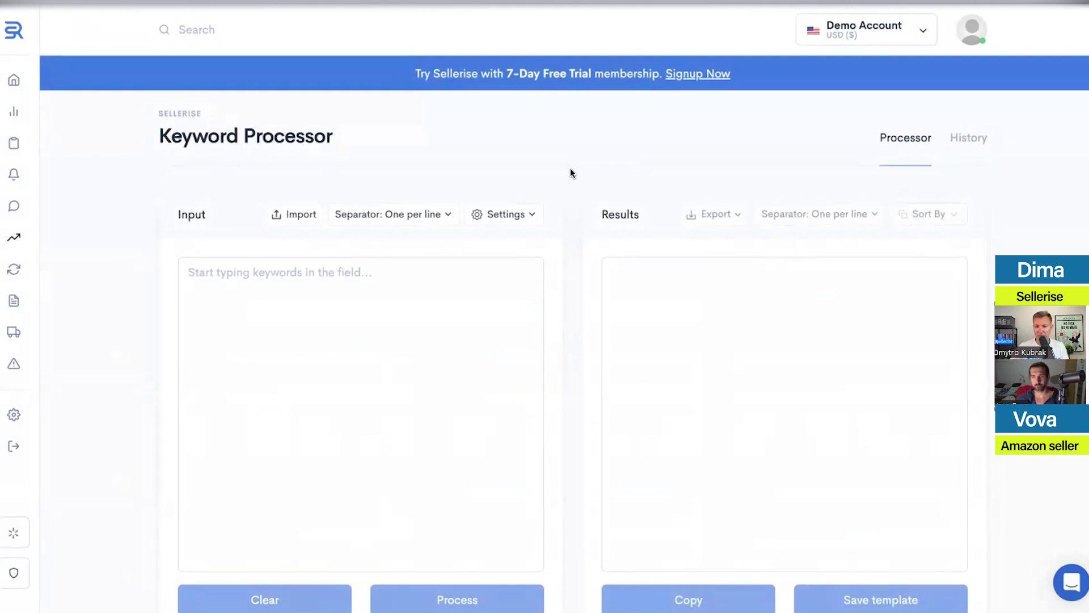
scroll(570, 173, "down", 1)
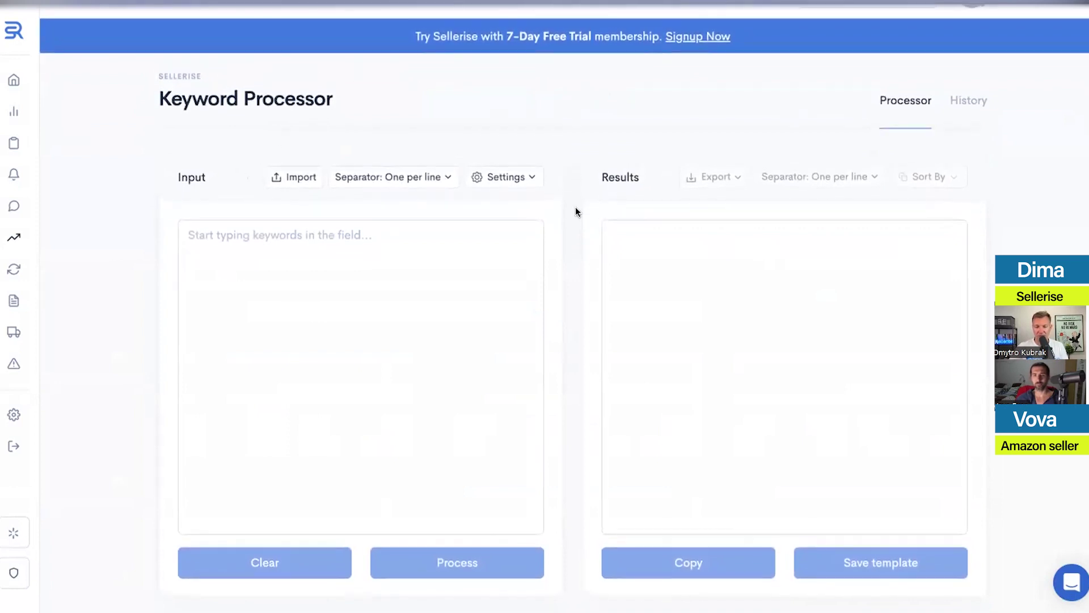
left_click(300, 236)
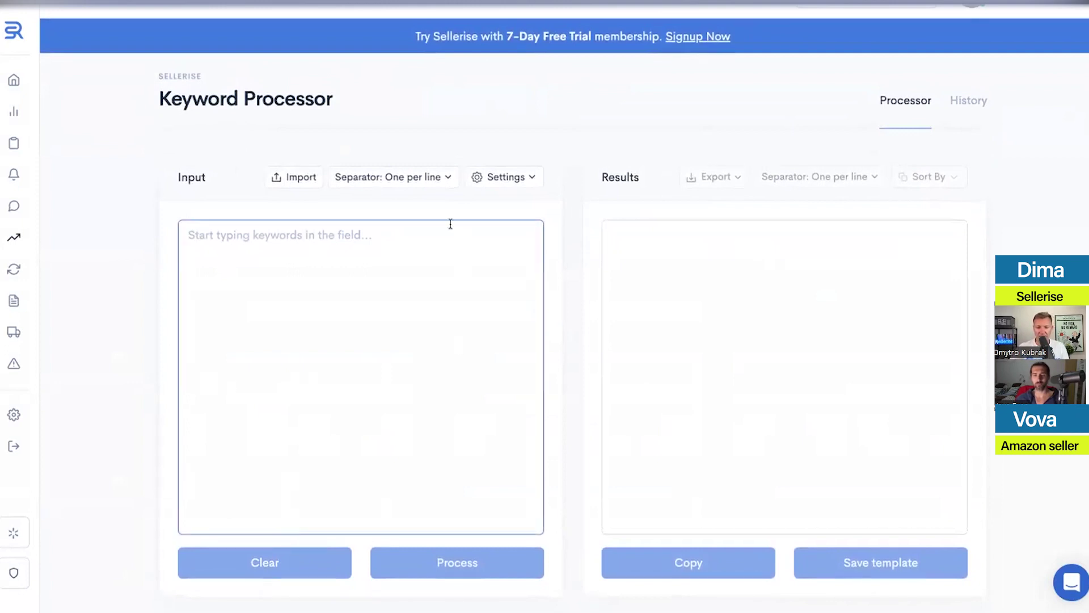
left_click(437, 176)
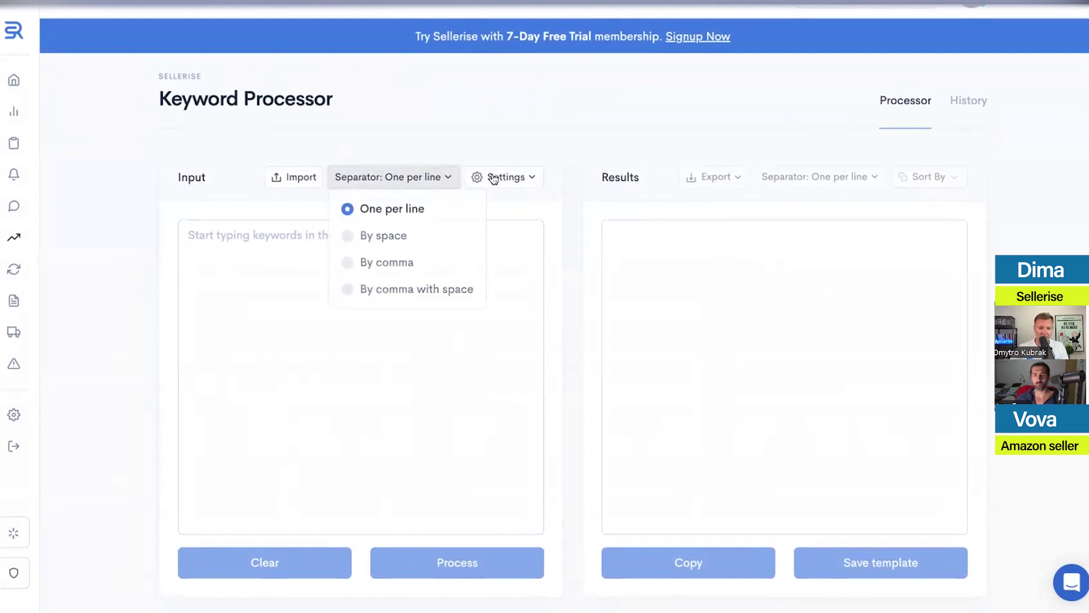
Review the Keyword Processor's cleaning and editing settings, including single-word removal and protected special characters, and close them.
left_click(513, 177)
mouse_move(425, 259)
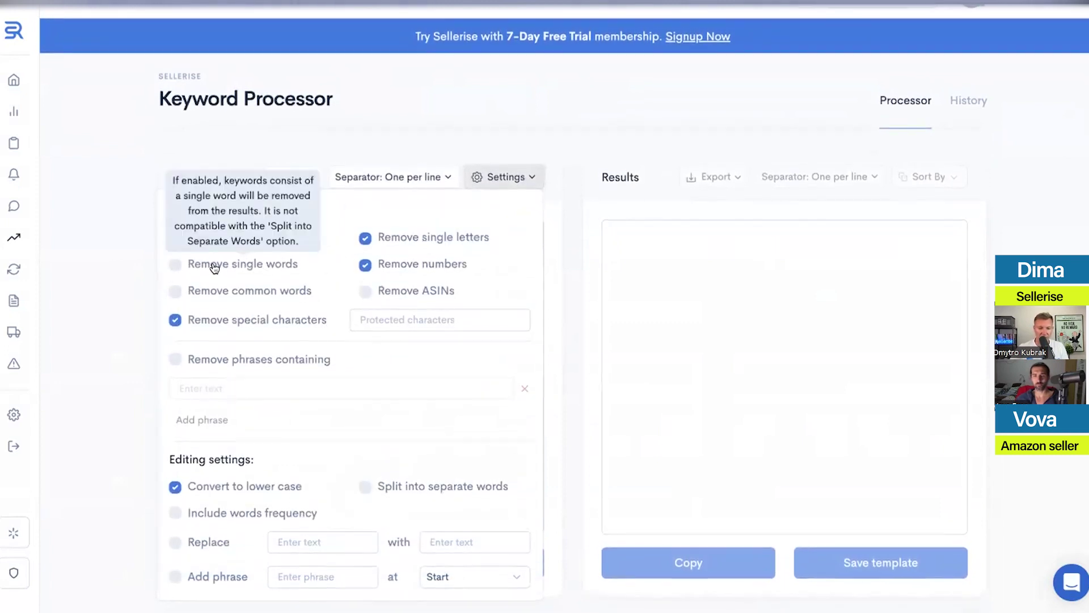
mouse_move(307, 321)
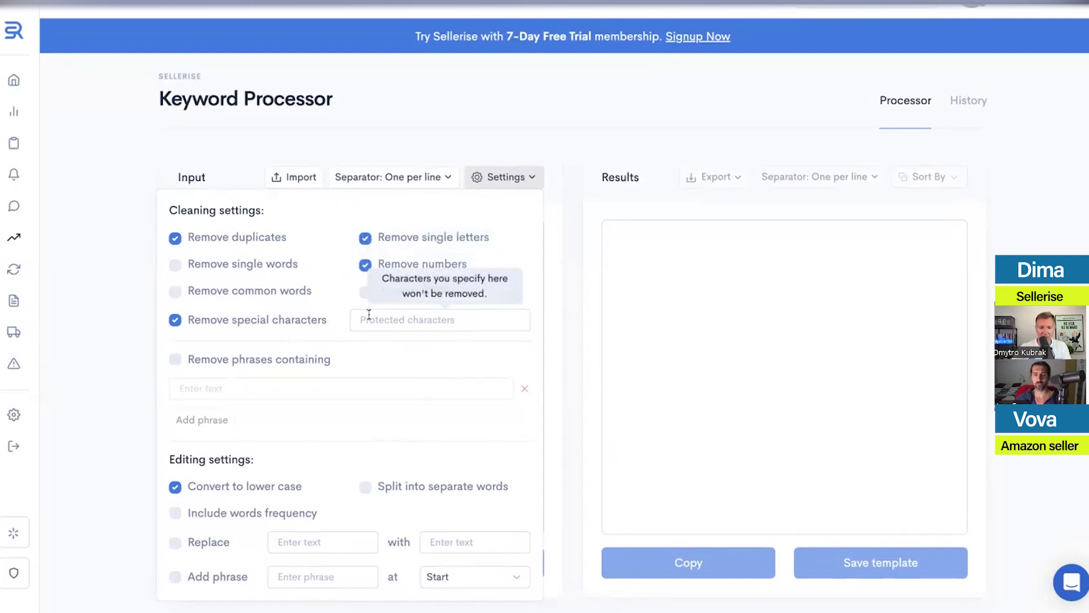
mouse_move(396, 315)
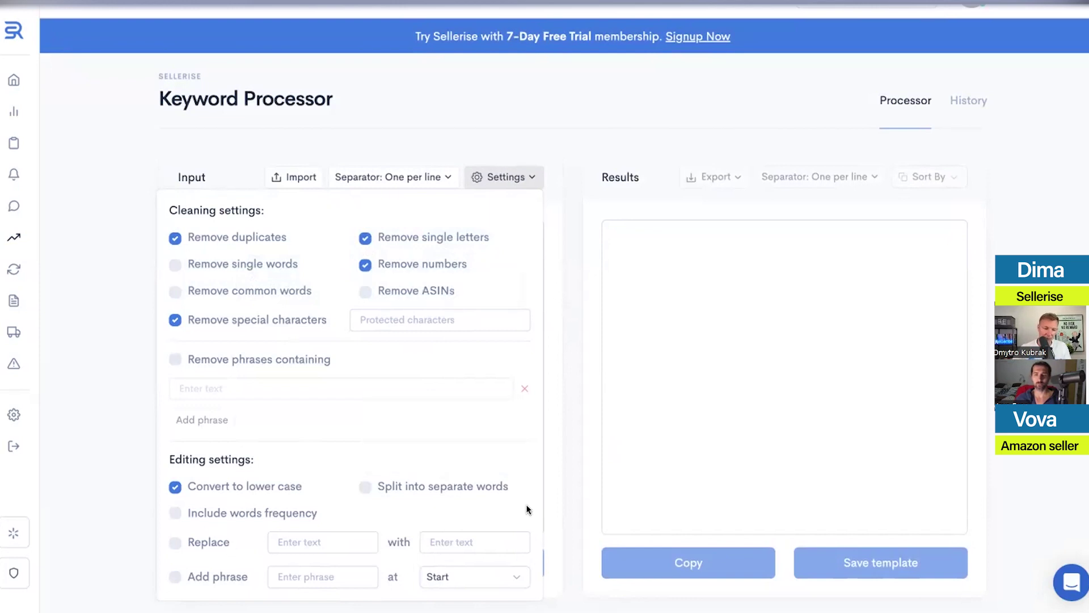
left_click(566, 418)
Open Keyword Hunter and run a search for the keyword "bicycle seat".
mouse_move(54, 317)
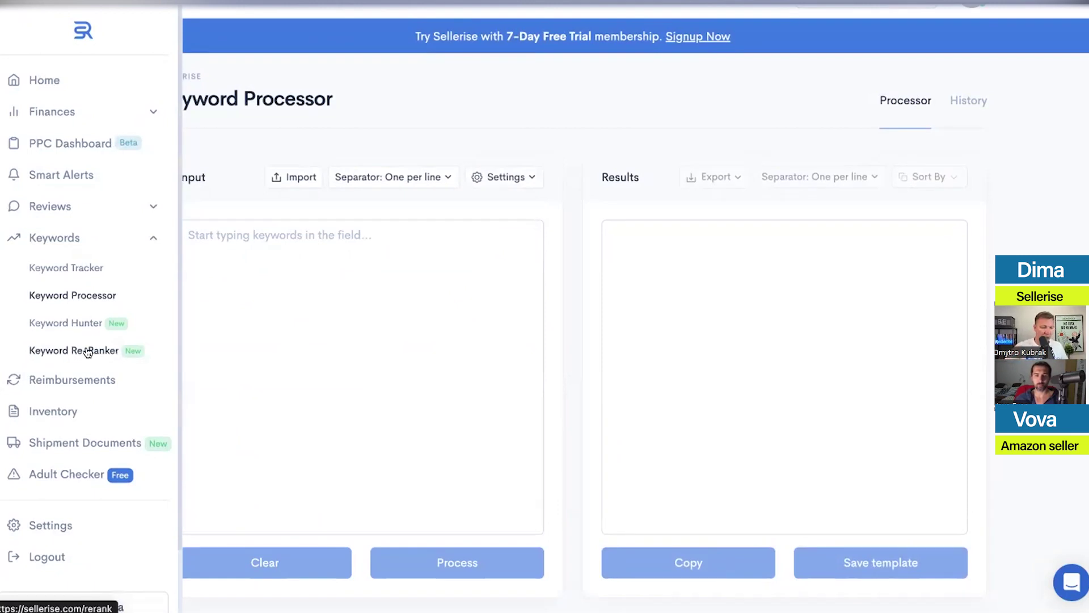
left_click(55, 325)
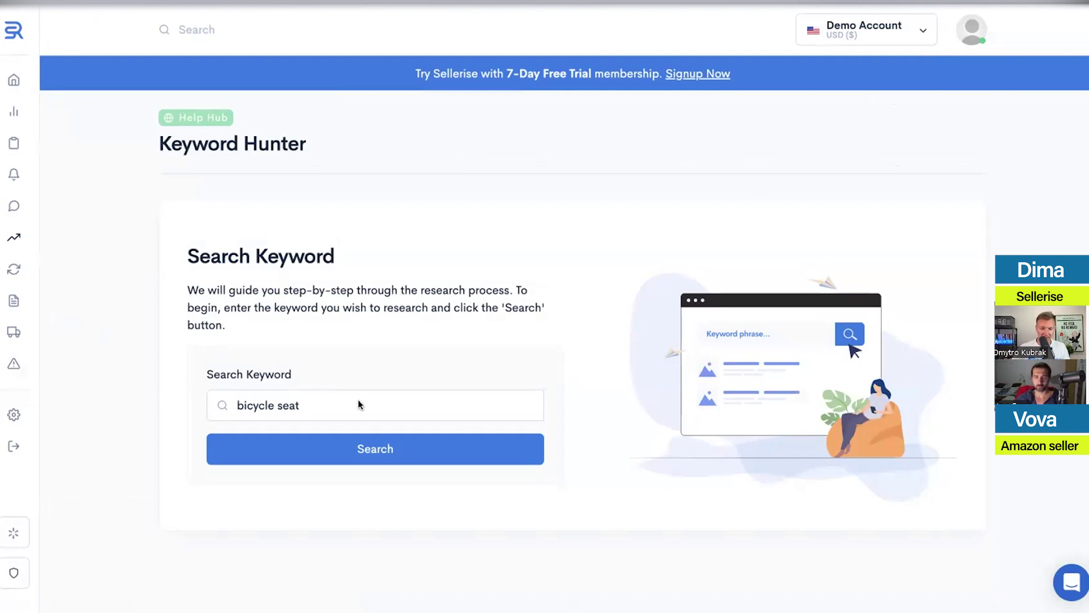
left_click(371, 449)
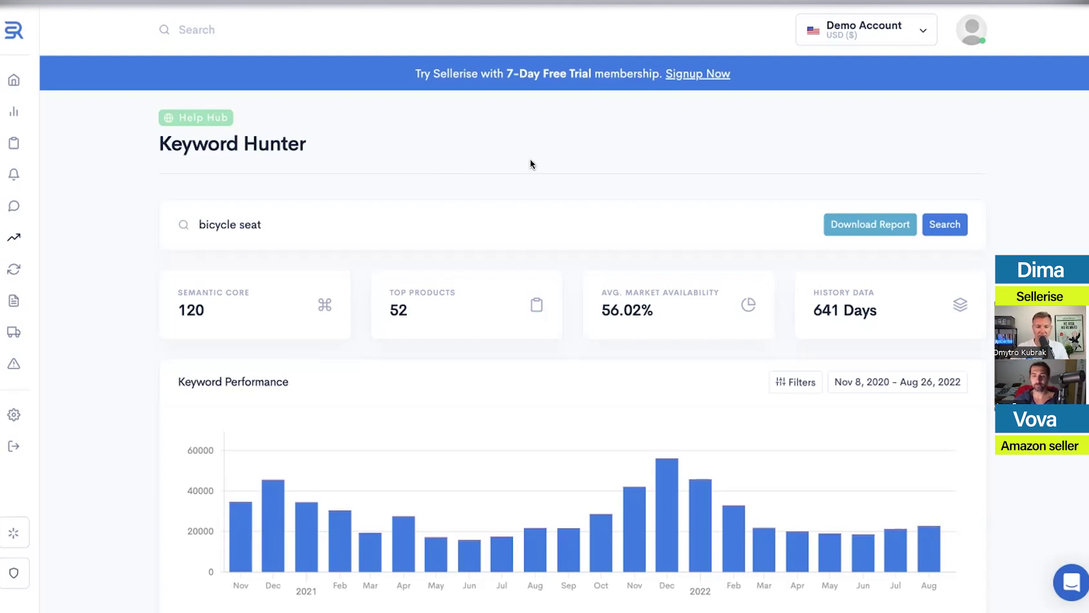
Examine the semantic core figure in the summary for the "bicycle seat" keyword.
scroll(531, 164, "down", 1)
scroll(533, 163, "up", 1)
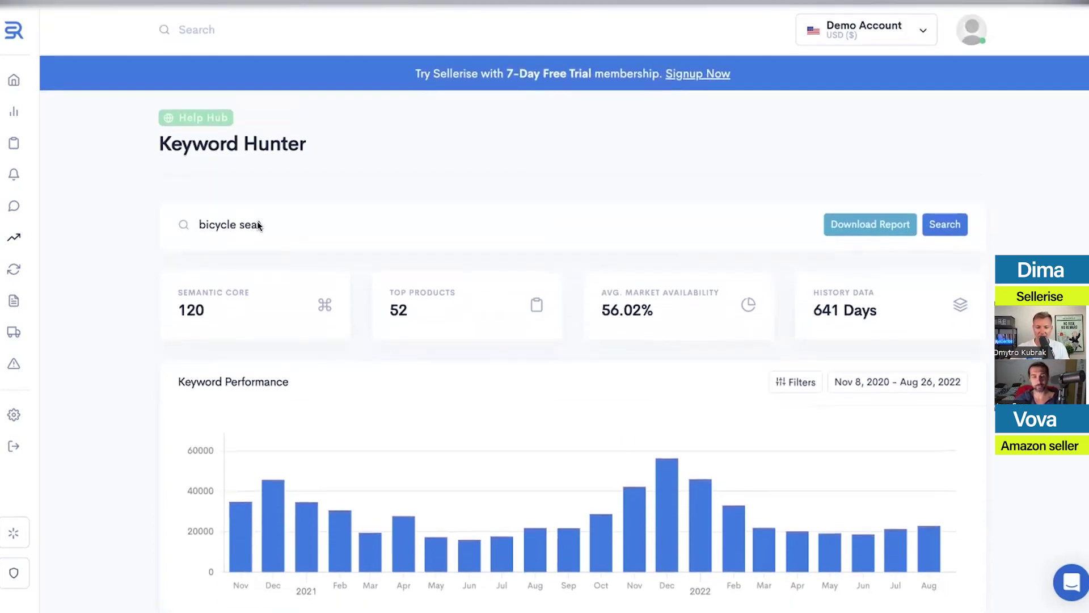
double_click(178, 309)
left_click(181, 303)
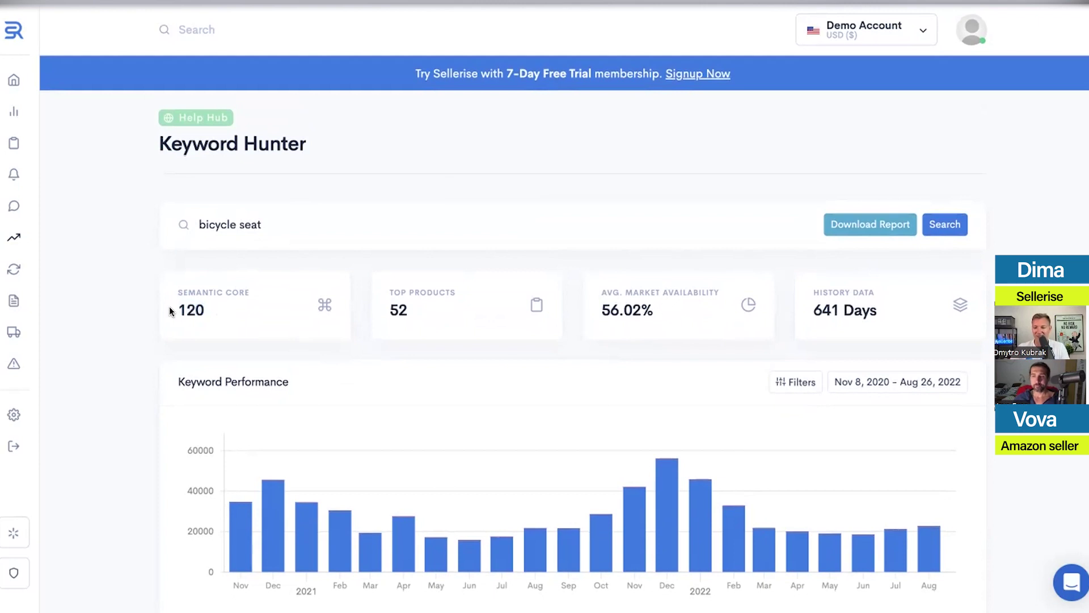
left_click_drag(200, 304, 170, 304)
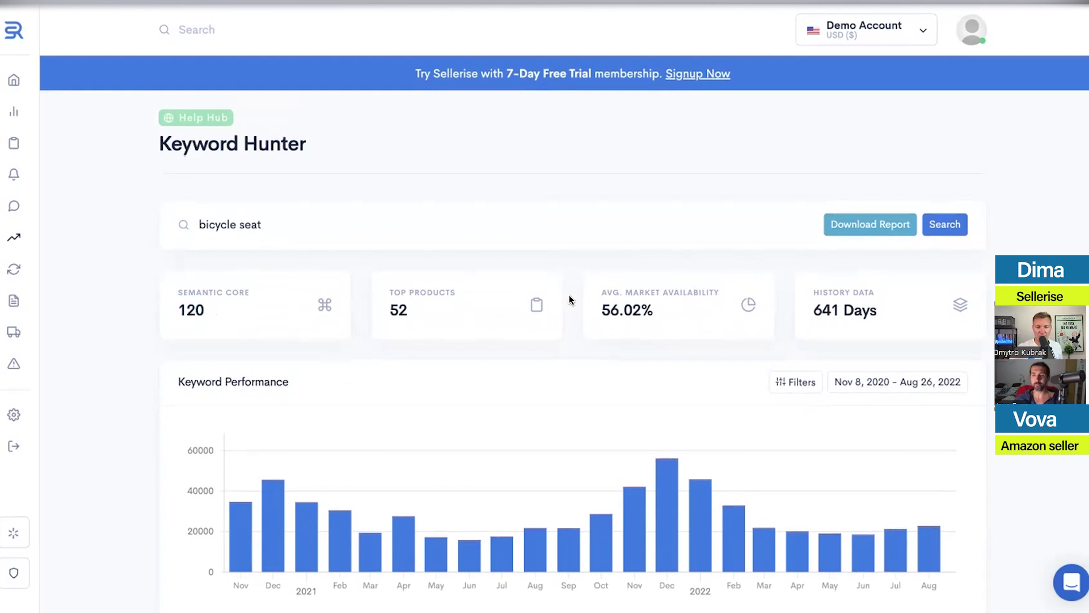
left_click_drag(233, 305, 152, 304)
left_click(141, 304)
left_click(140, 303)
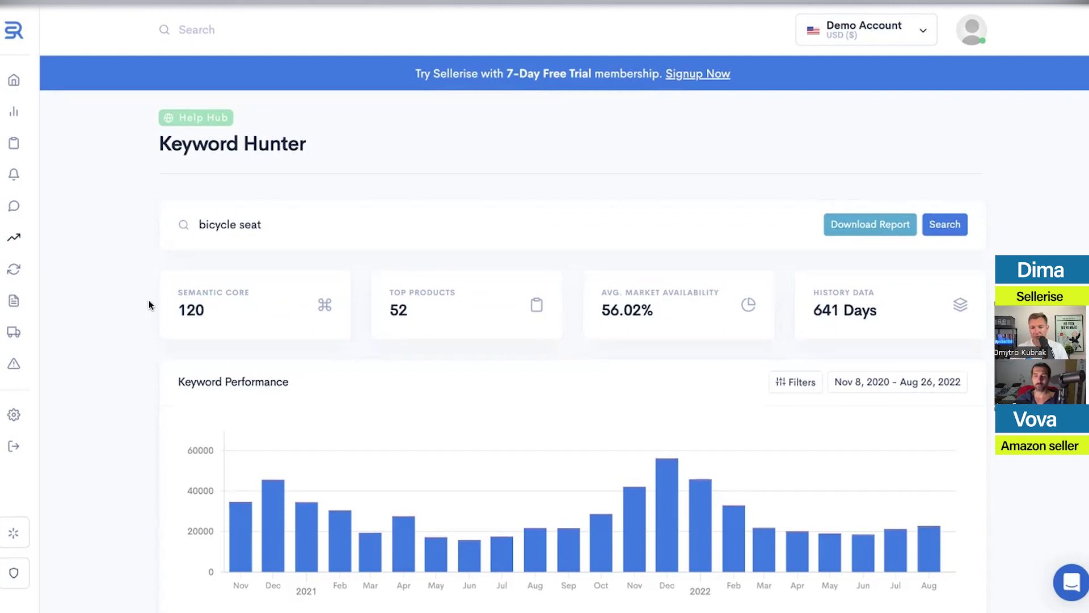
Examine the top products and average market availability figures in the keyword summary.
scroll(576, 312, "down", 2)
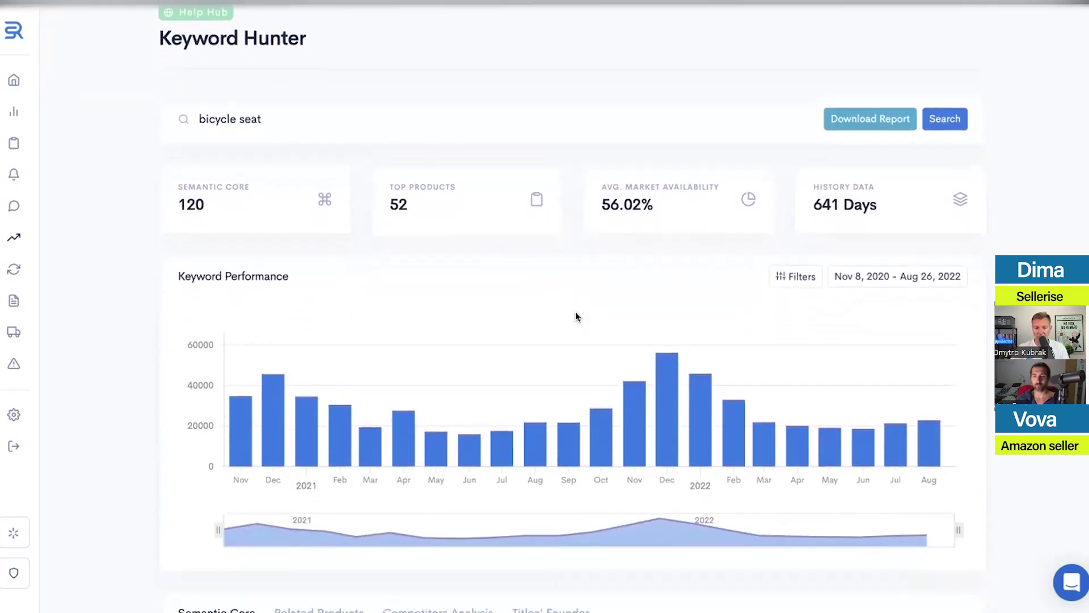
left_click_drag(419, 197, 375, 195)
left_click(397, 194)
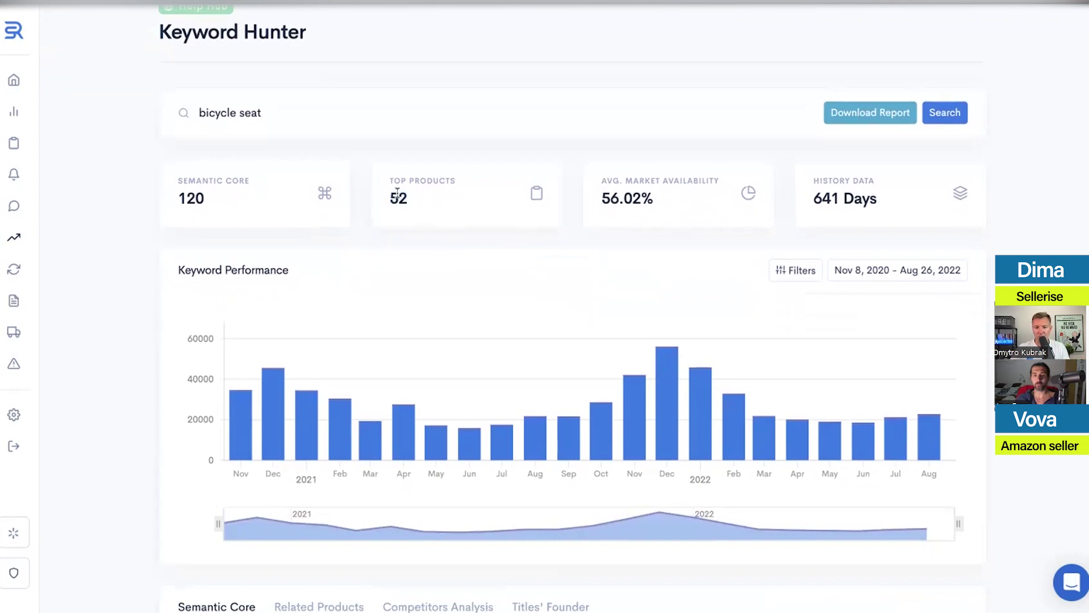
left_click_drag(599, 176, 662, 197)
left_click(662, 199)
left_click(665, 197)
left_click_drag(592, 194, 663, 193)
left_click(657, 197)
Narrow the Keyword Performance chart's time range to Apr 29, 2022 through Aug 26, 2022.
scroll(574, 198, "down", 3)
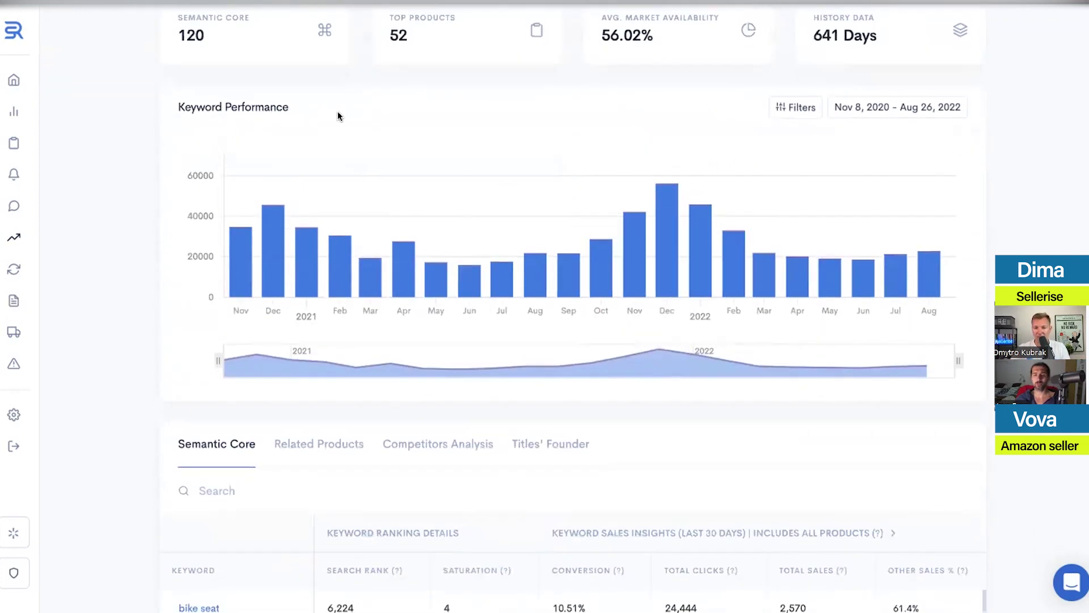
scroll(367, 122, "up", 2)
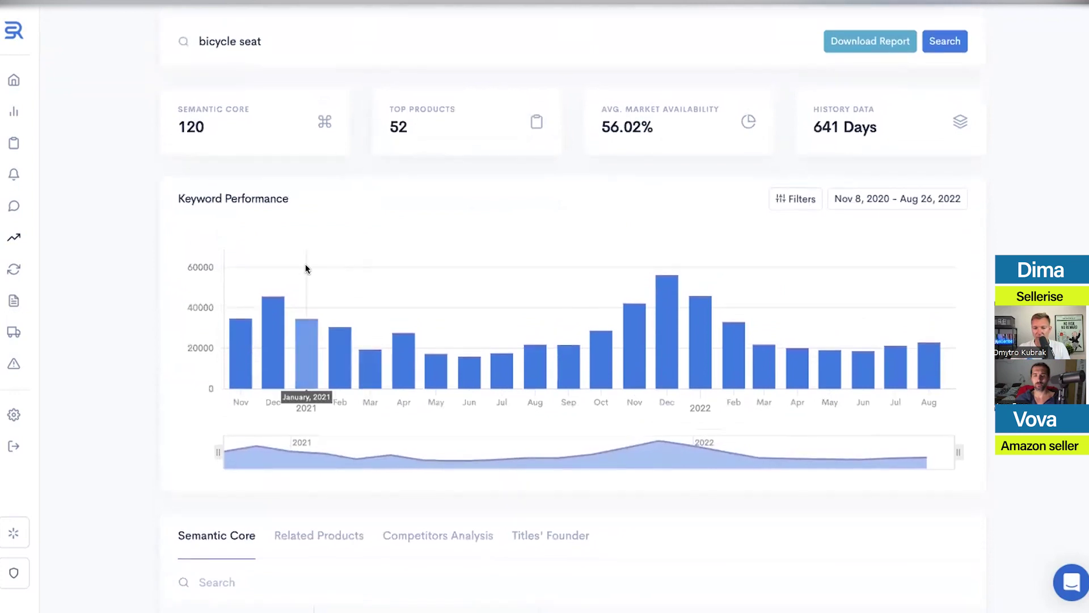
scroll(306, 136, "up", 2)
left_click_drag(256, 111, 182, 110)
left_click(304, 121)
scroll(363, 193, "down", 3)
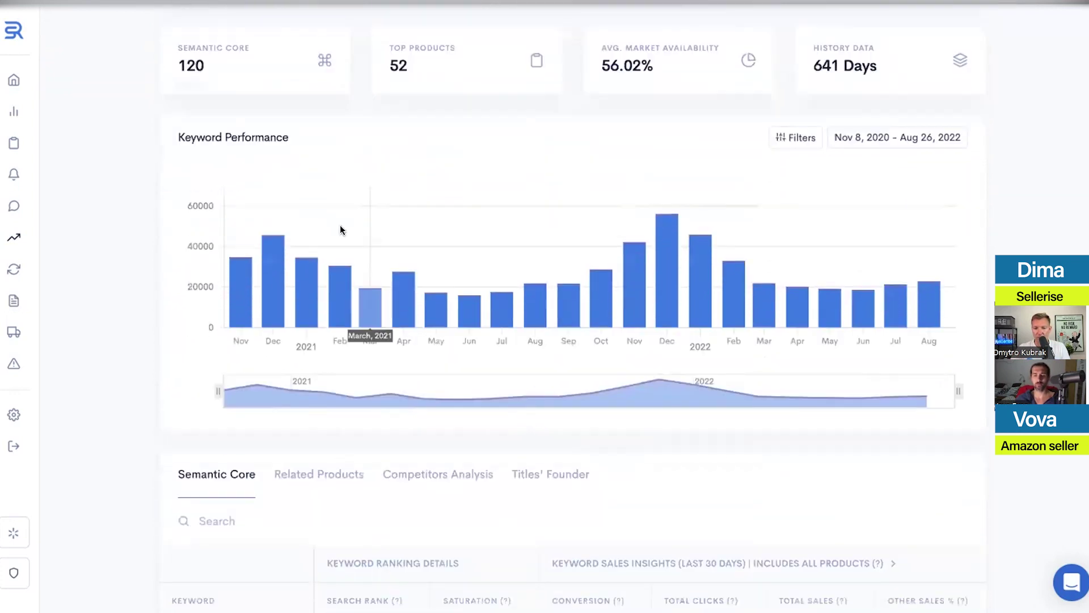
left_click_drag(231, 386, 824, 362)
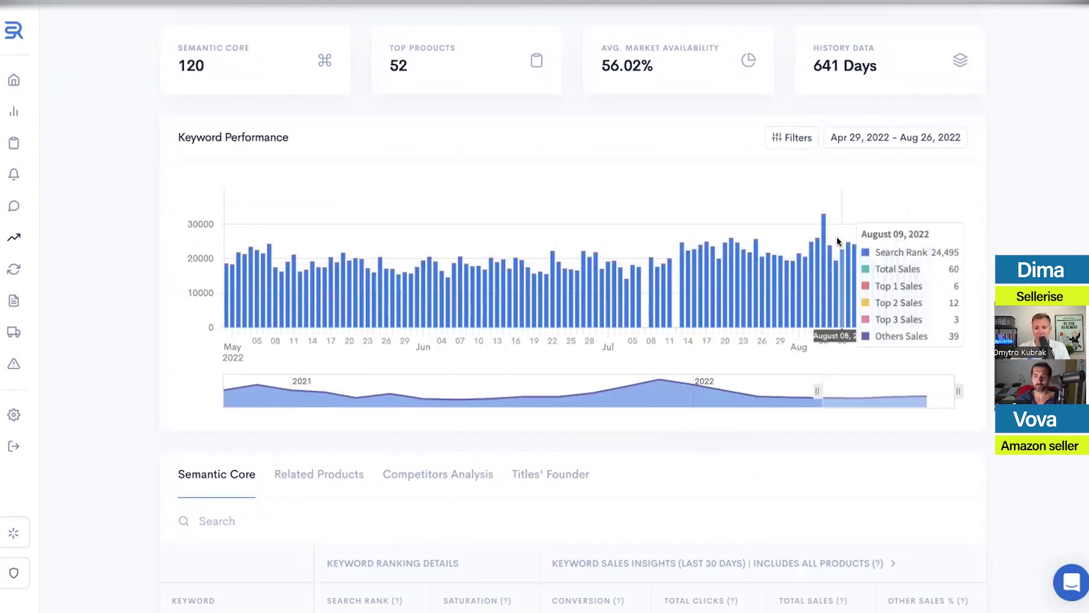
Inspect the daily search rank and sales breakdown on the Keyword Performance chart and locate the report download option.
mouse_move(911, 270)
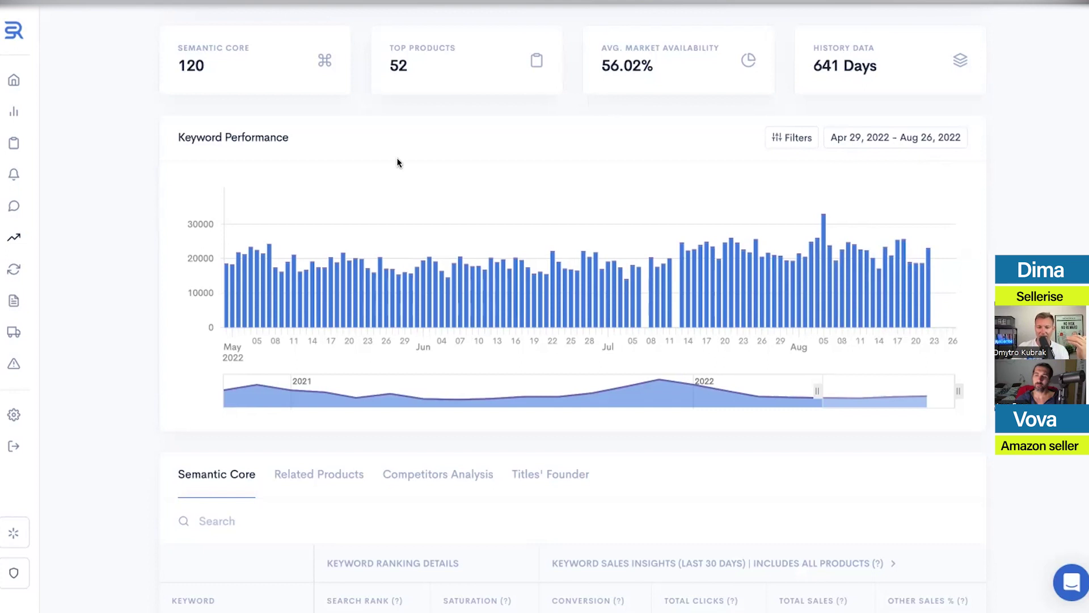
scroll(449, 159, "up", 3)
scroll(494, 168, "down", 3)
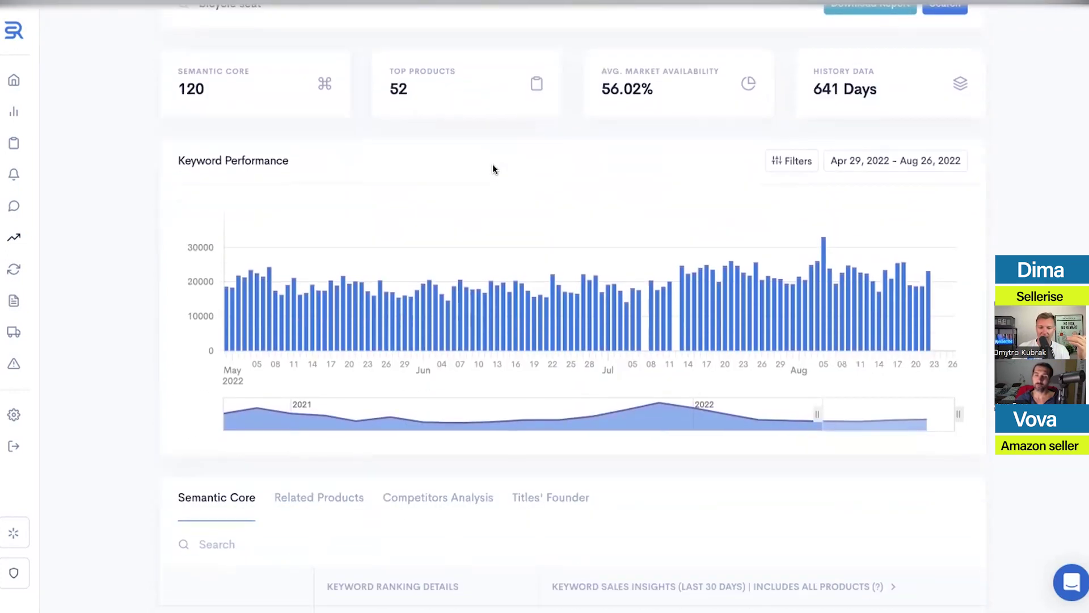
mouse_move(556, 296)
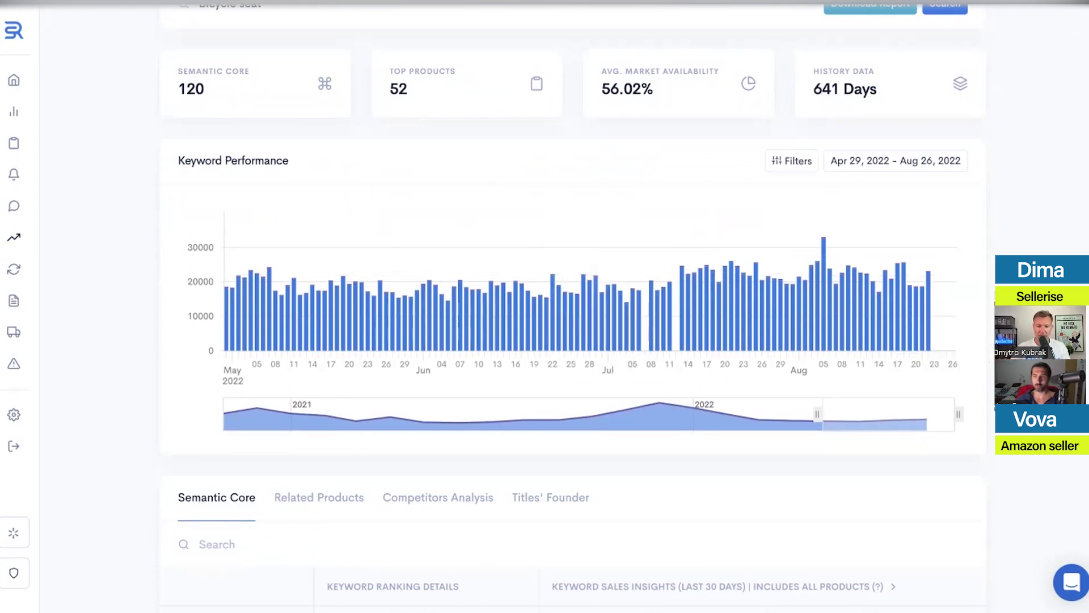
scroll(998, 227, "up", 3)
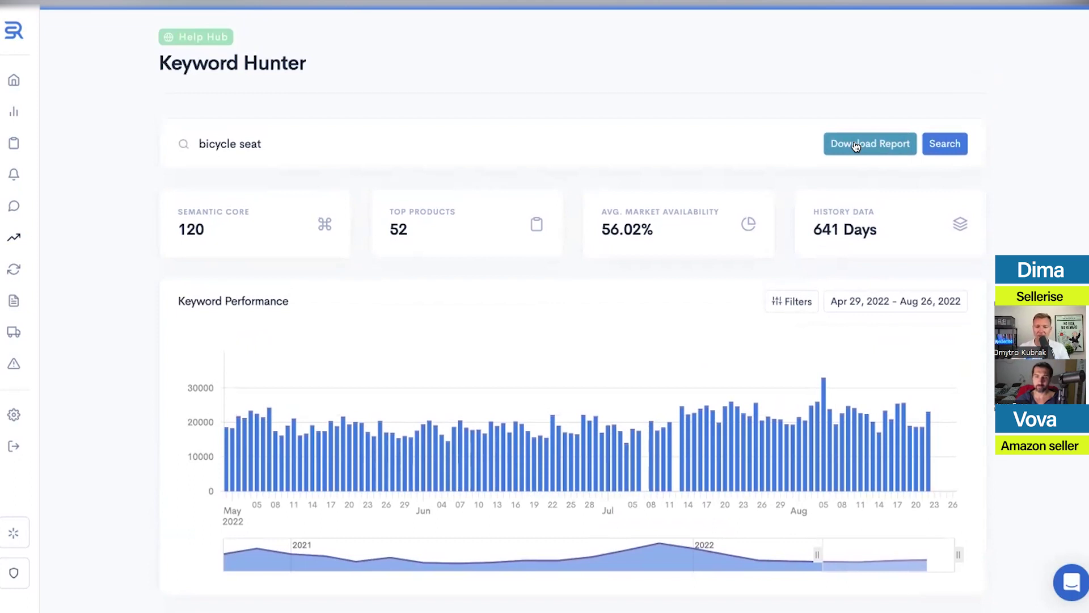
scroll(998, 198, "down", 2)
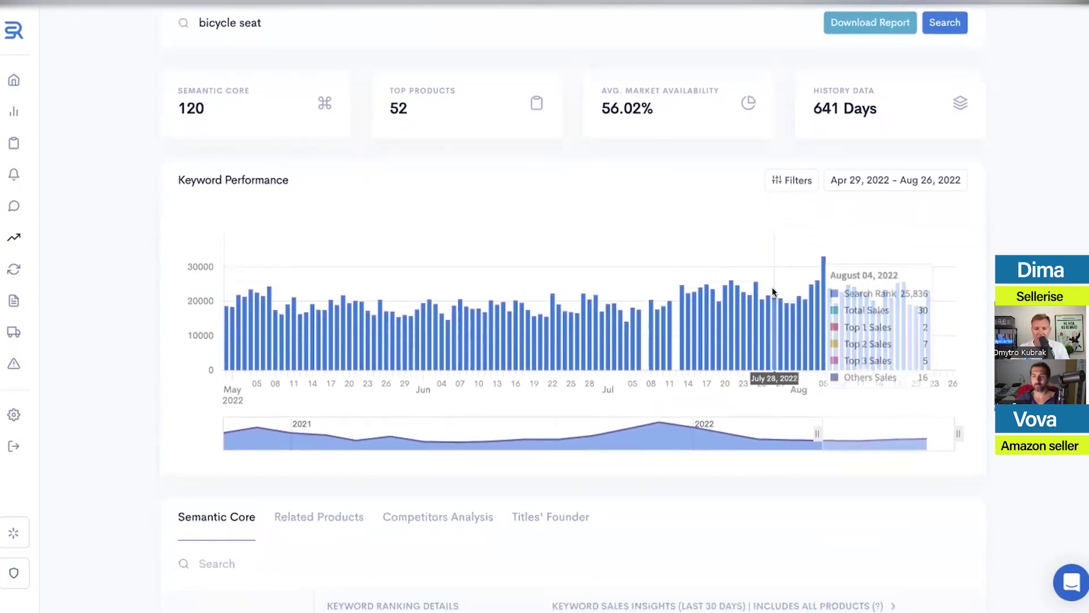
Review the Semantic Core keyword table for "bicycle seat" alongside the Keyword Performance chart.
scroll(1000, 284, "down", 6)
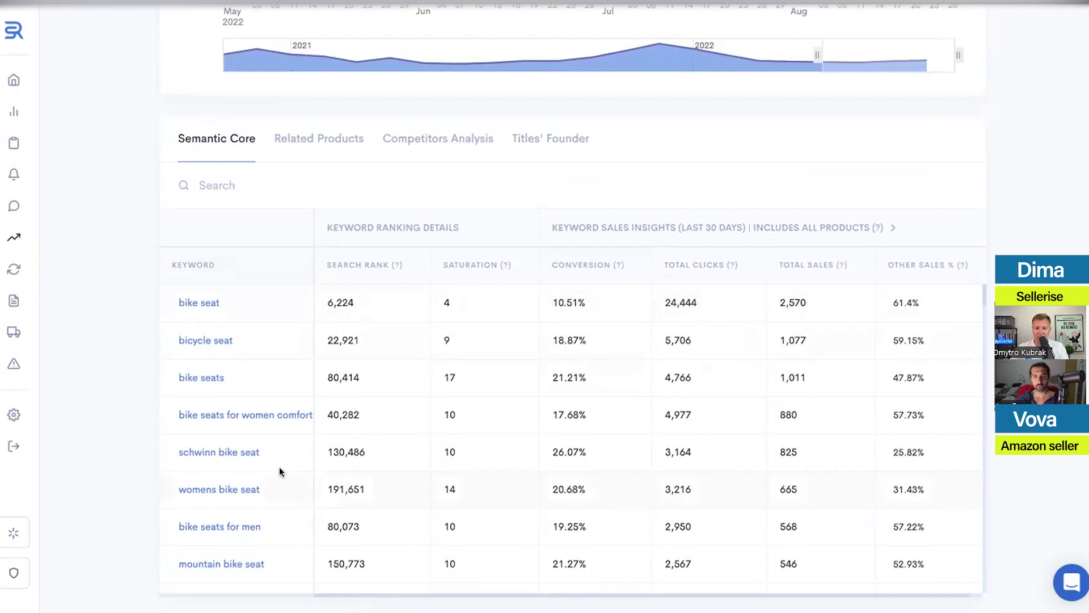
scroll(280, 471, "up", 10)
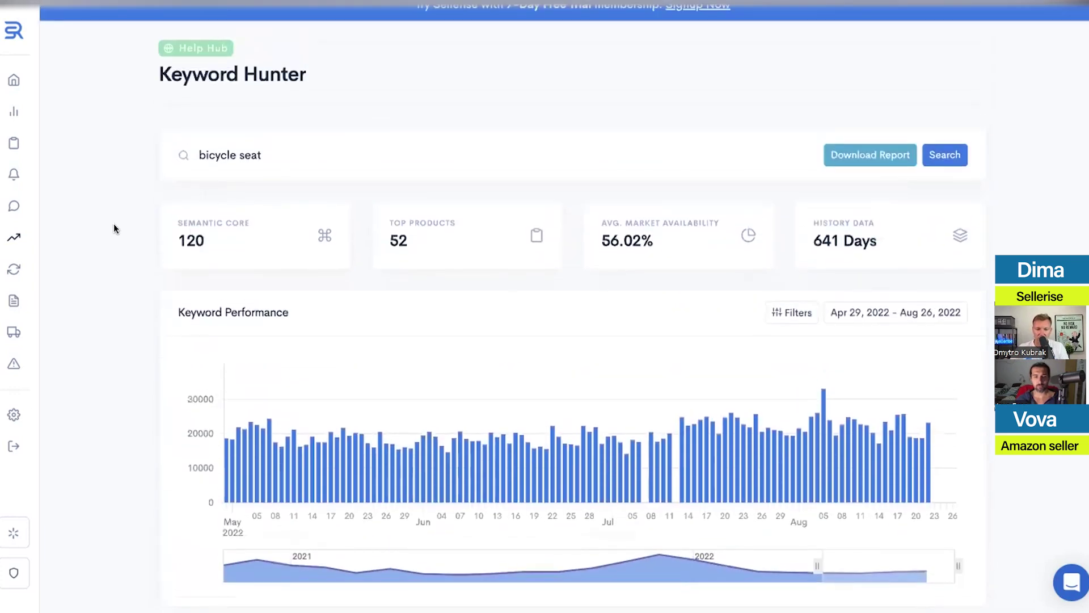
scroll(114, 228, "down", 9)
mouse_move(350, 267)
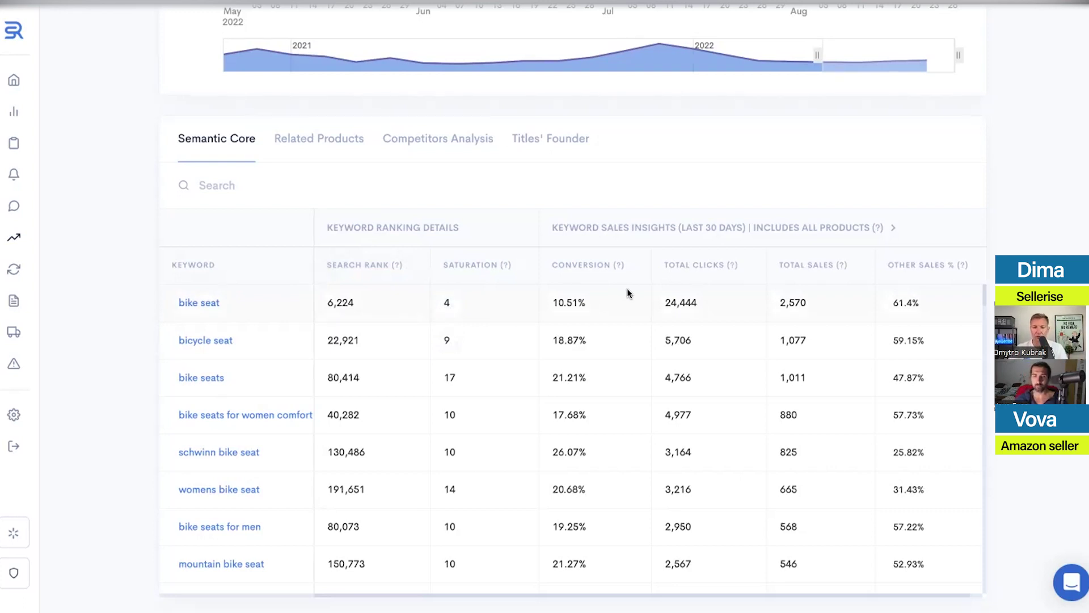
scroll(628, 291, "up", 4)
scroll(631, 284, "up", 1)
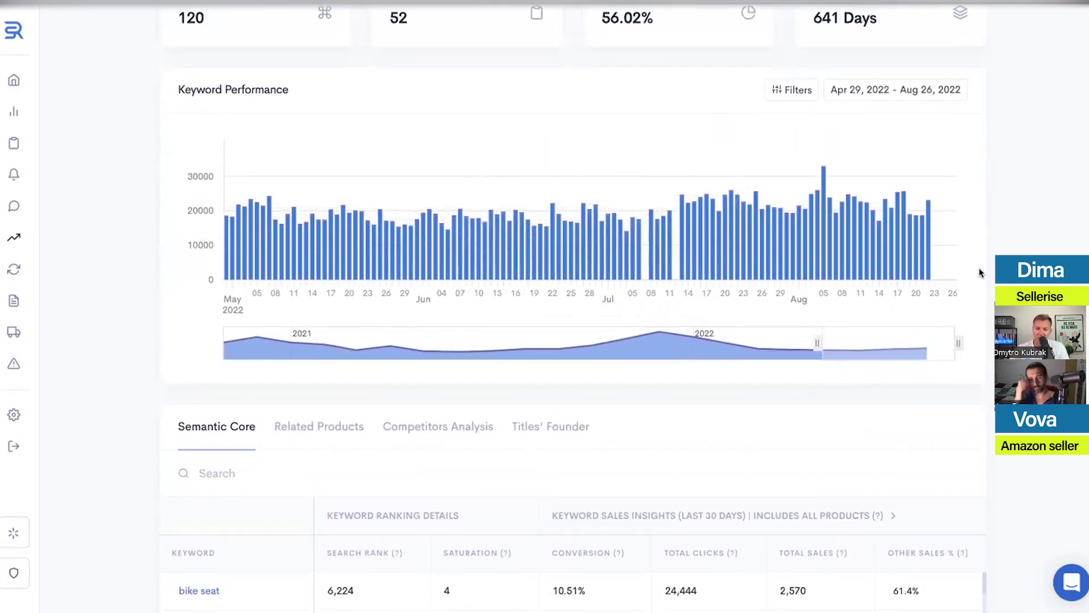
scroll(990, 274, "down", 5)
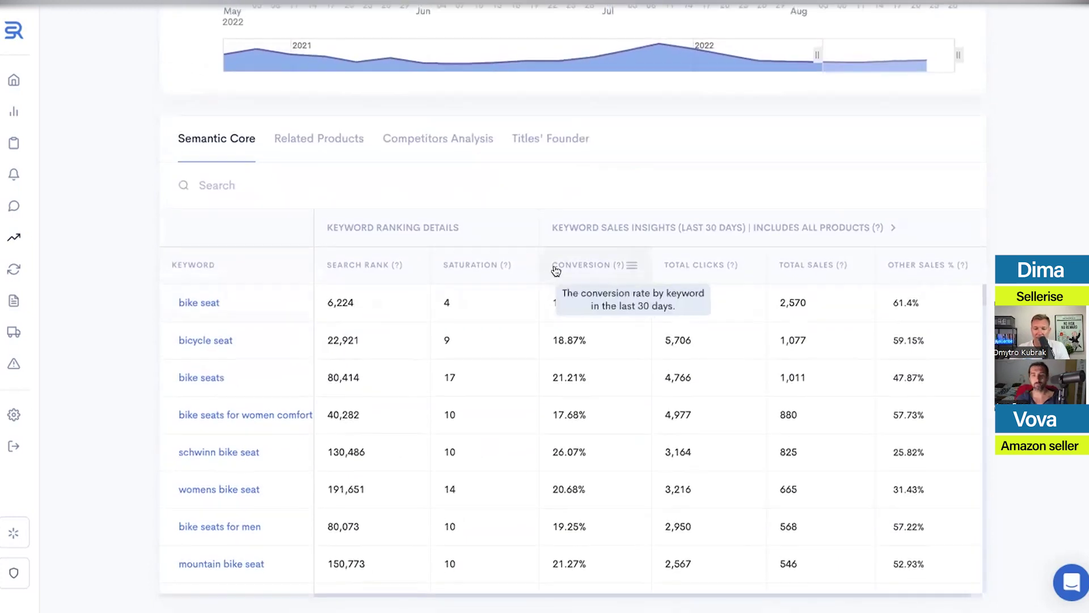
Read the Conversion column's explanation and compare conversion rates across the Semantic Core keywords.
mouse_move(577, 266)
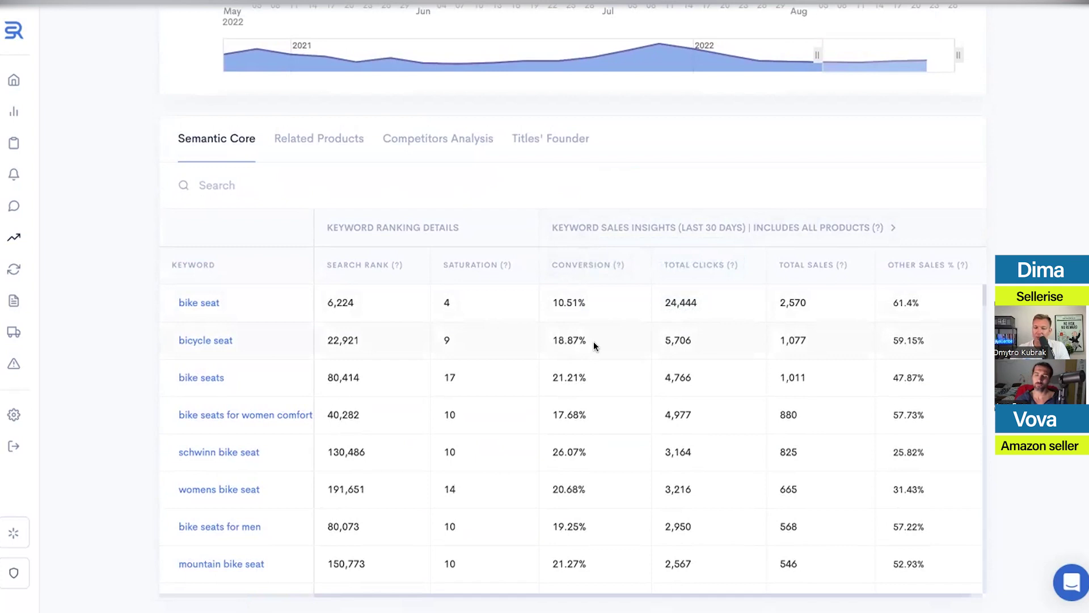
scroll(601, 338, "down", 1)
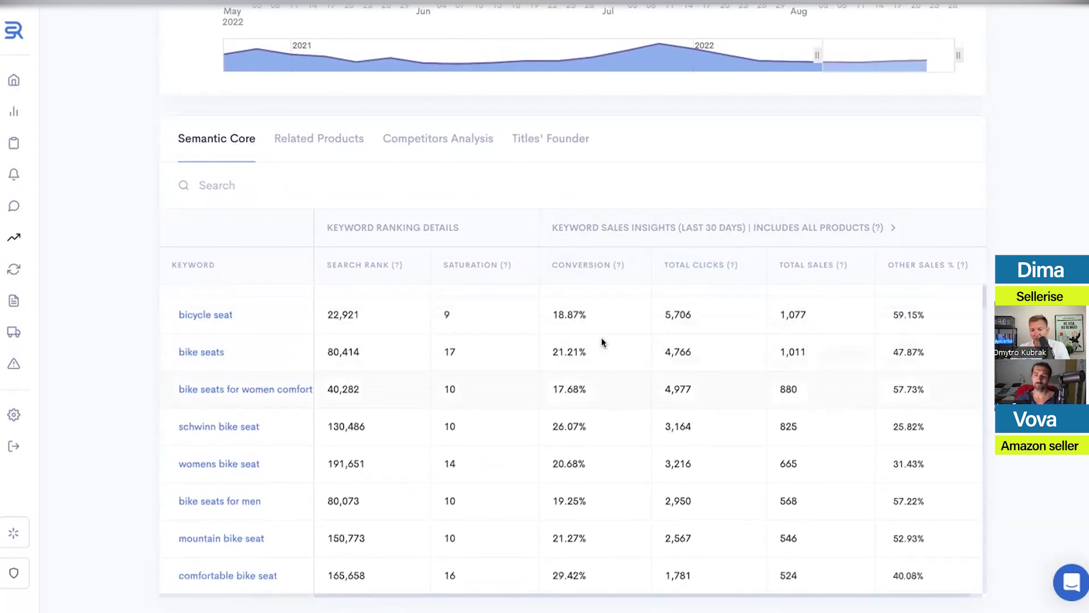
scroll(570, 366, "down", 1)
scroll(438, 301, "up", 2)
scroll(579, 422, "up", 2)
scroll(581, 423, "down", 2)
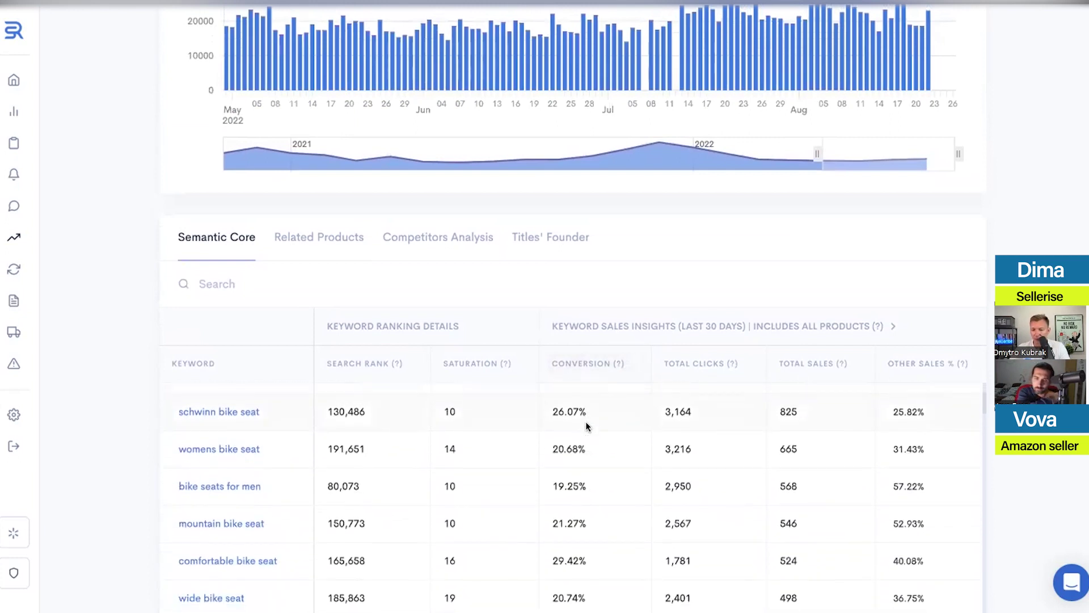
scroll(580, 444, "down", 1)
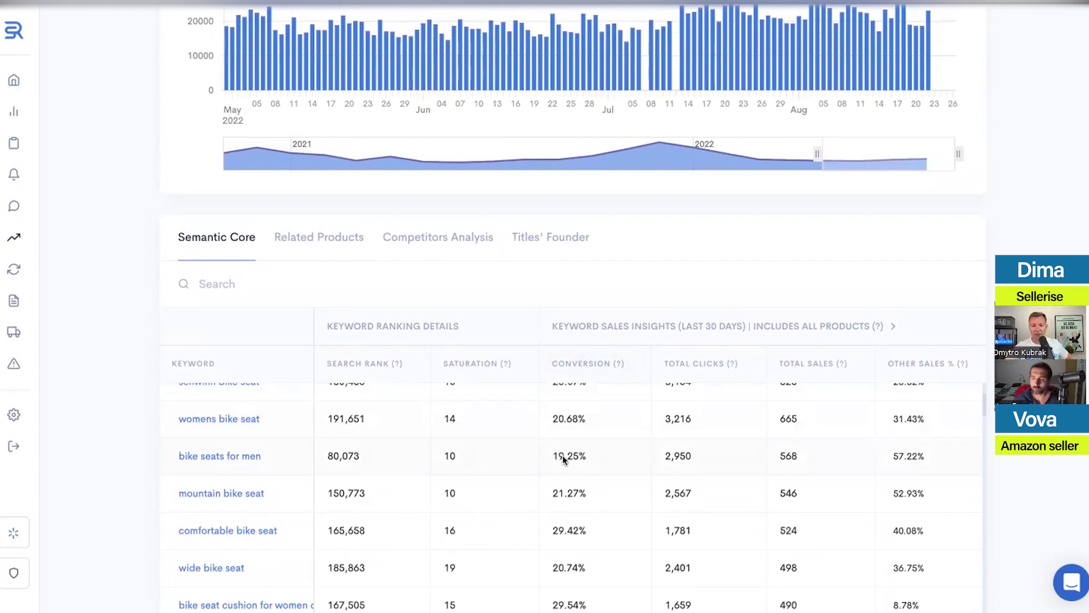
scroll(562, 458, "up", 3)
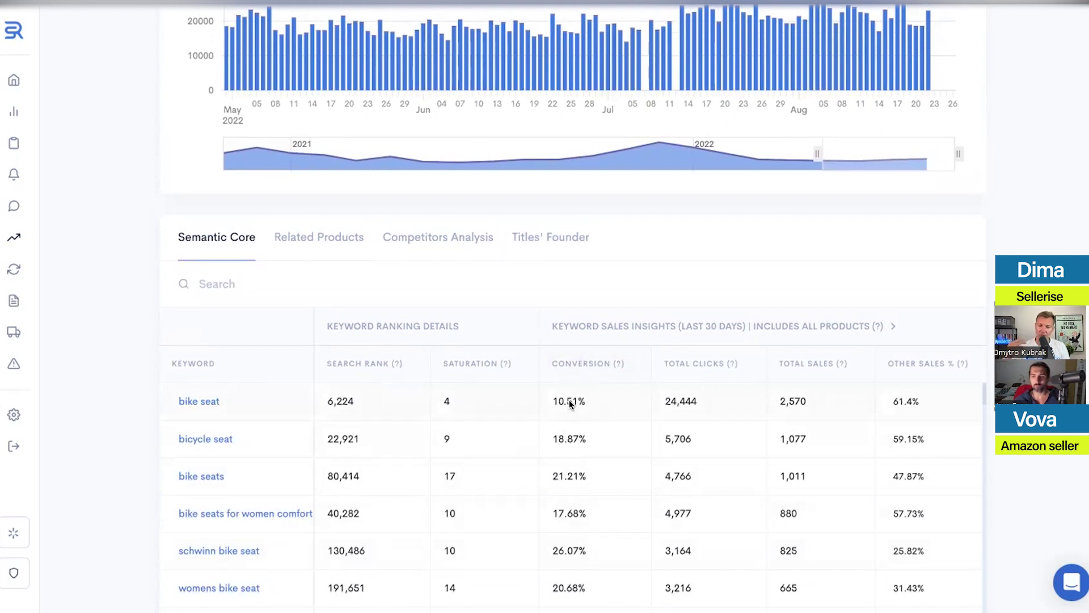
scroll(570, 402, "down", 1)
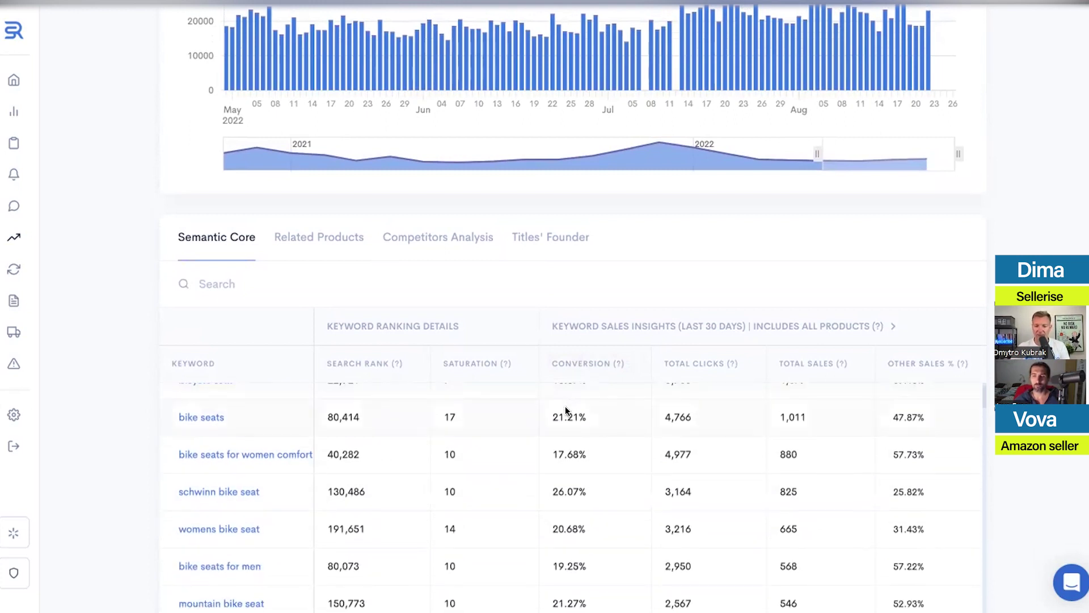
scroll(577, 479, "up", 1)
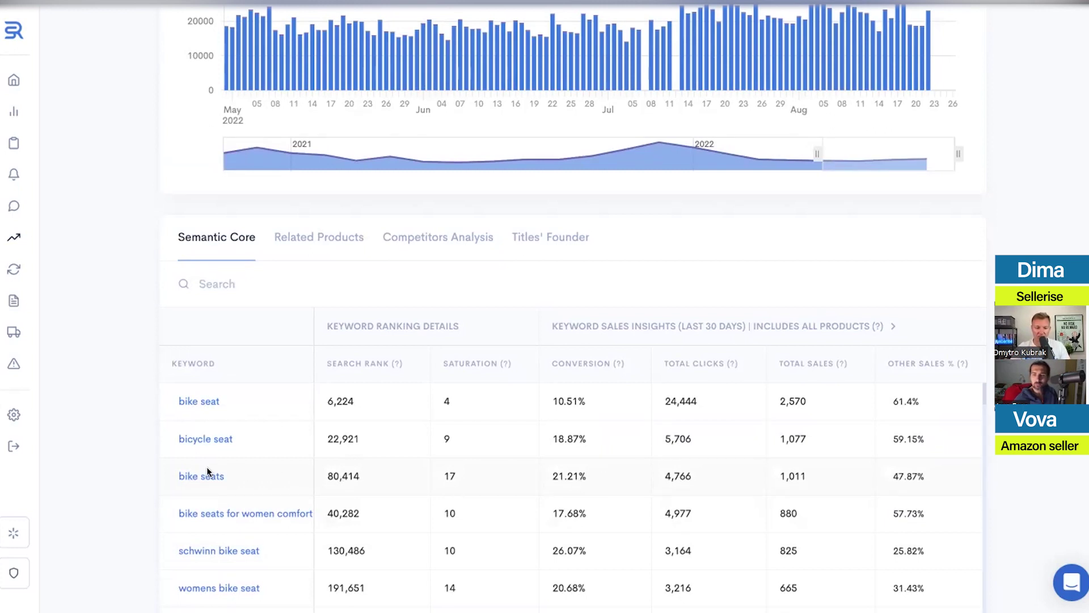
Compare the total sales of the leading keywords in the Semantic Core table.
scroll(380, 461, "up", 1)
scroll(406, 462, "down", 2)
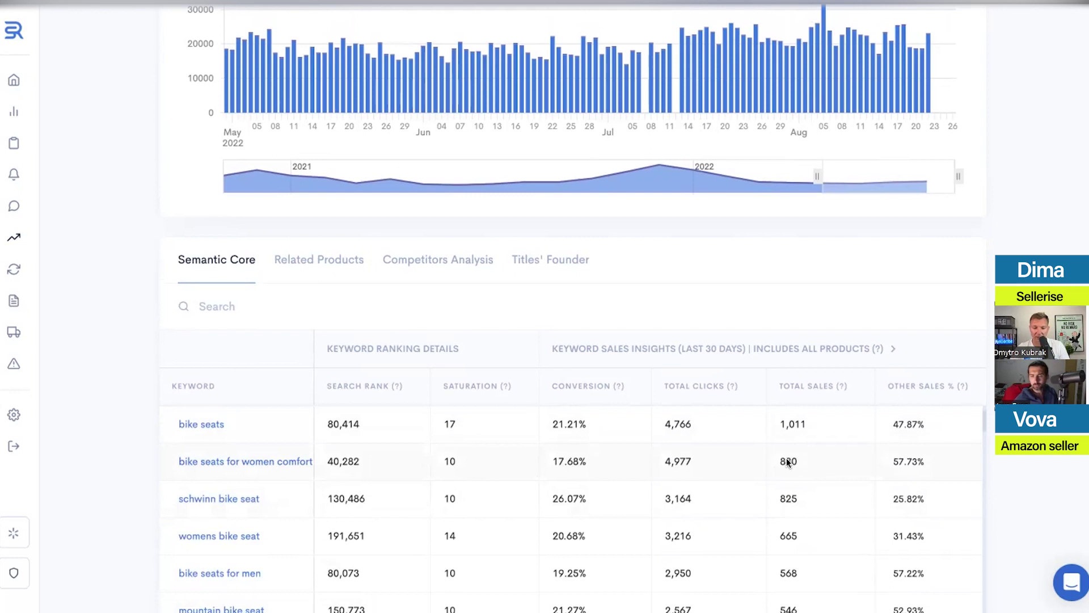
scroll(867, 461, "up", 5)
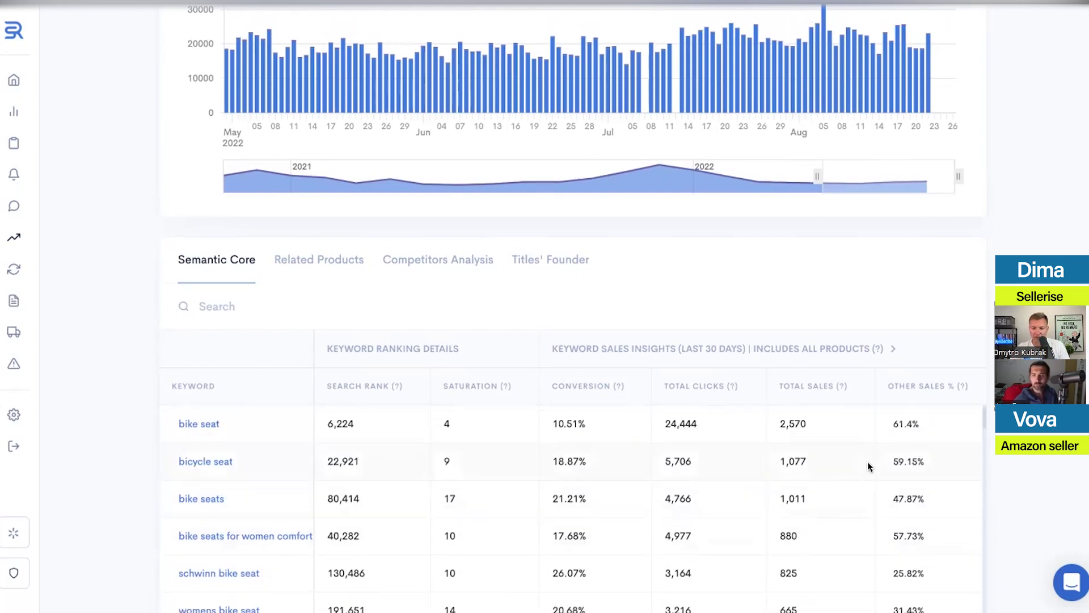
scroll(868, 462, "down", 4)
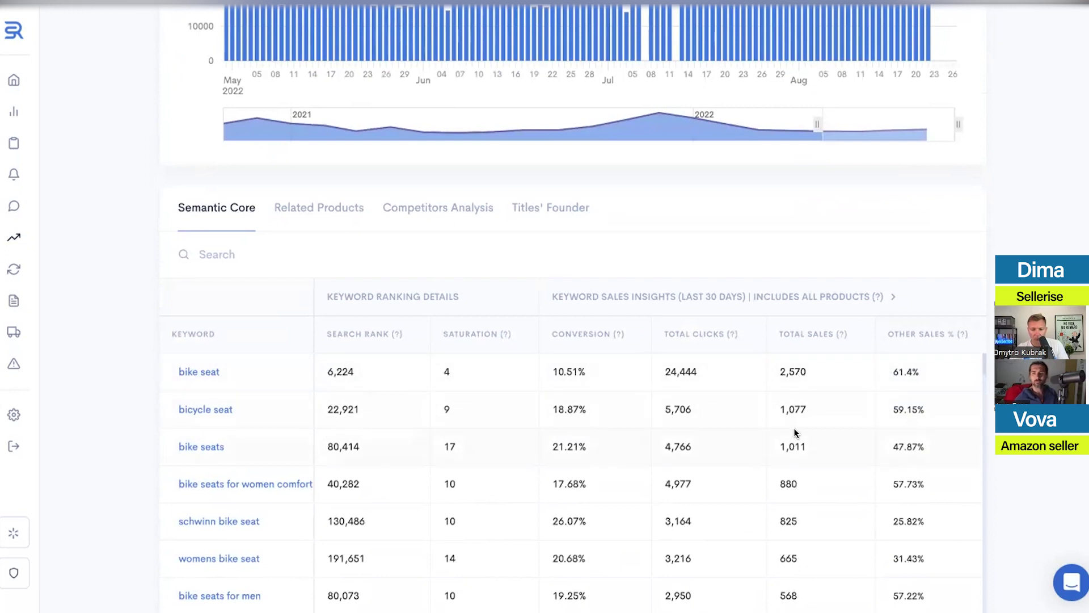
Examine the Other Sales % values down the Semantic Core list, comparing broad keywords with more specific ones.
scroll(923, 446, "down", 10)
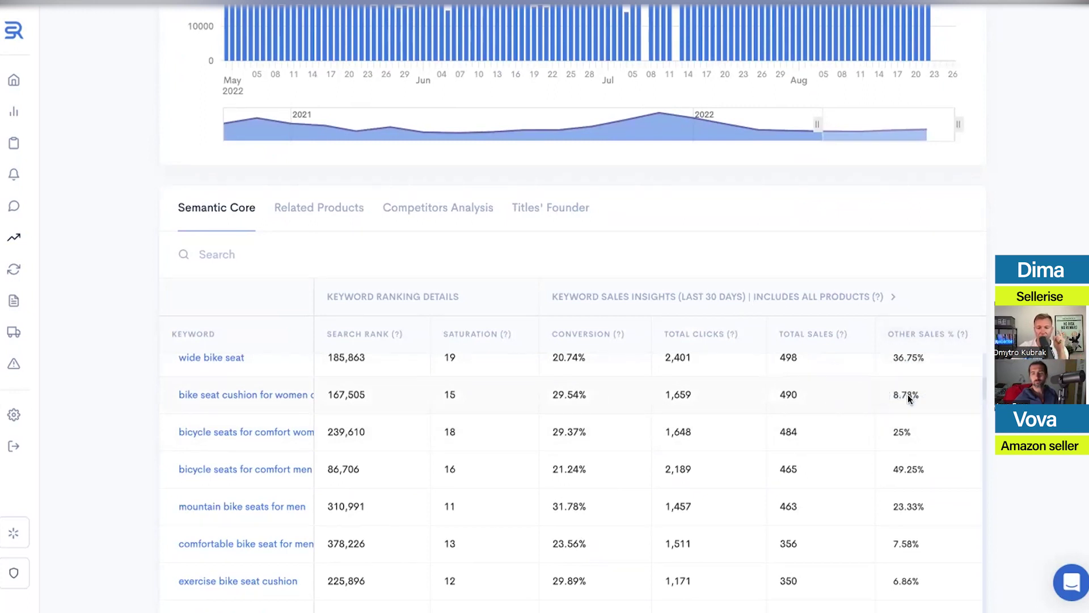
scroll(911, 400, "up", 3)
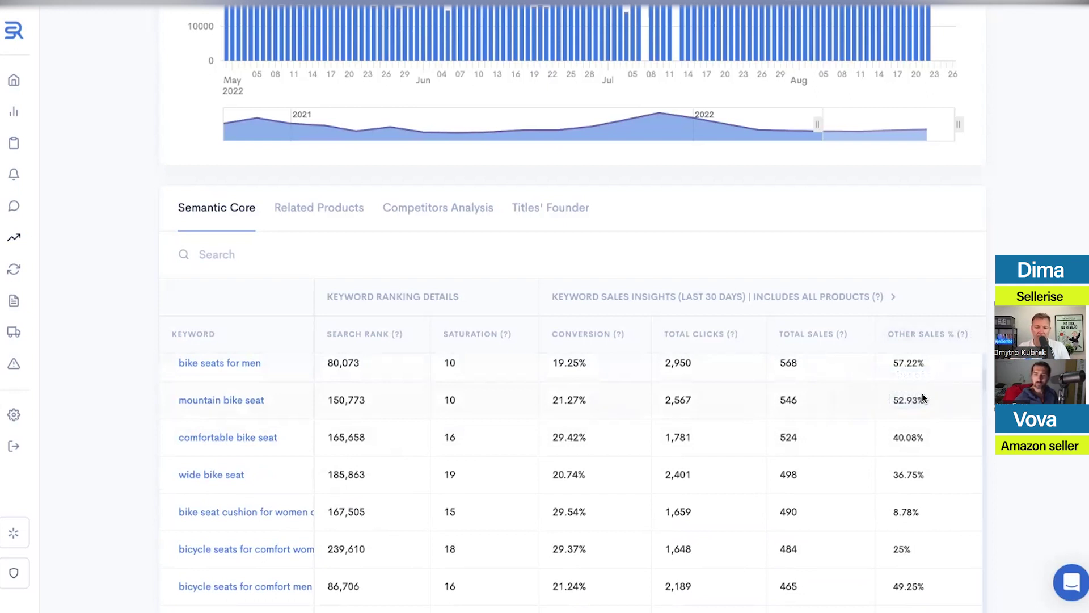
scroll(922, 397, "up", 1)
scroll(919, 414, "down", 2)
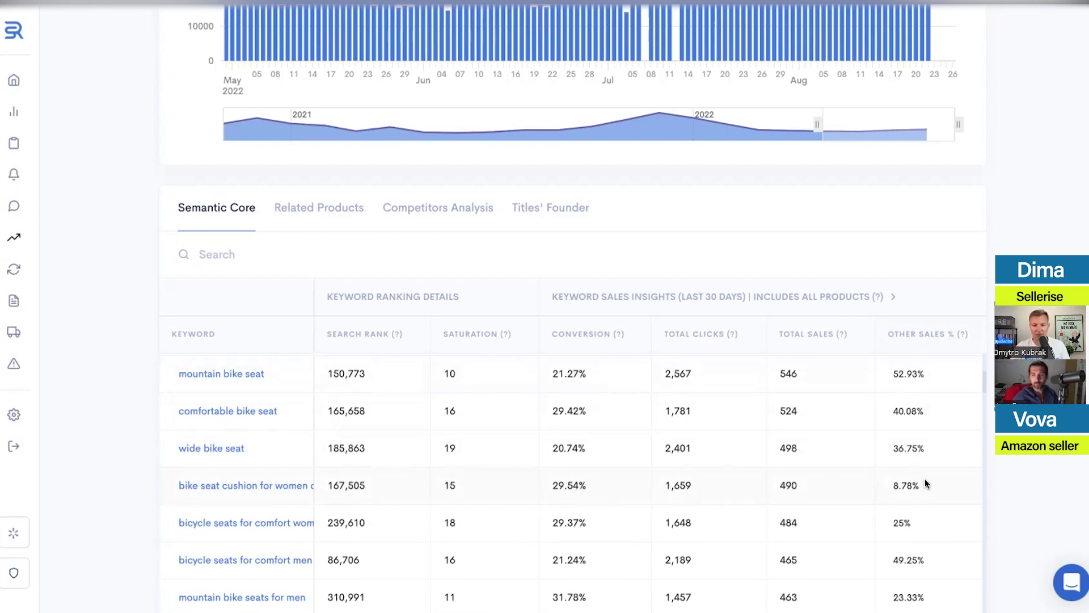
scroll(935, 478, "up", 4)
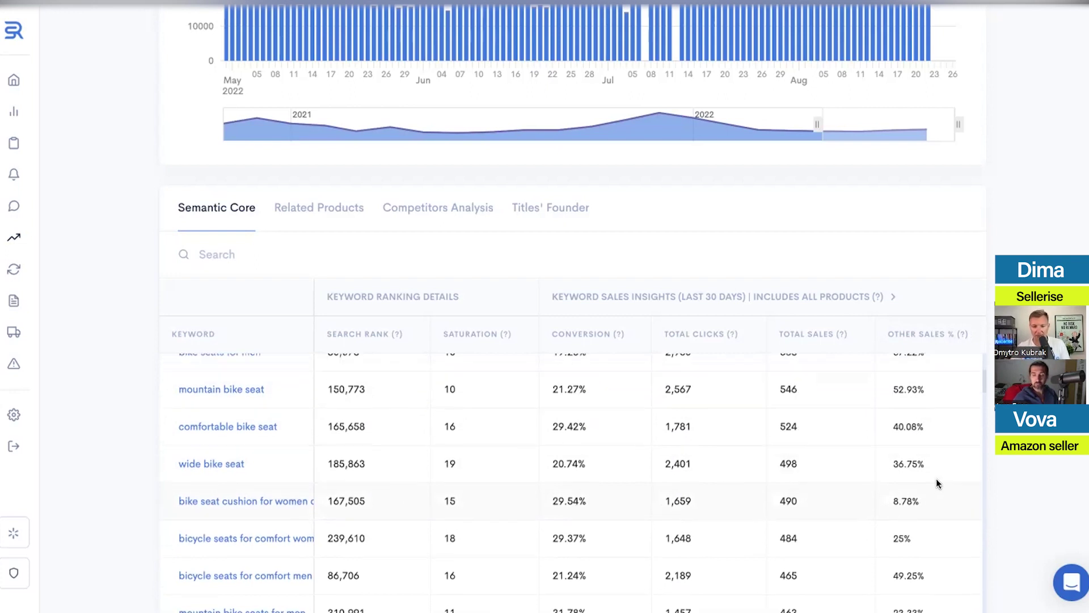
scroll(936, 483, "up", 2)
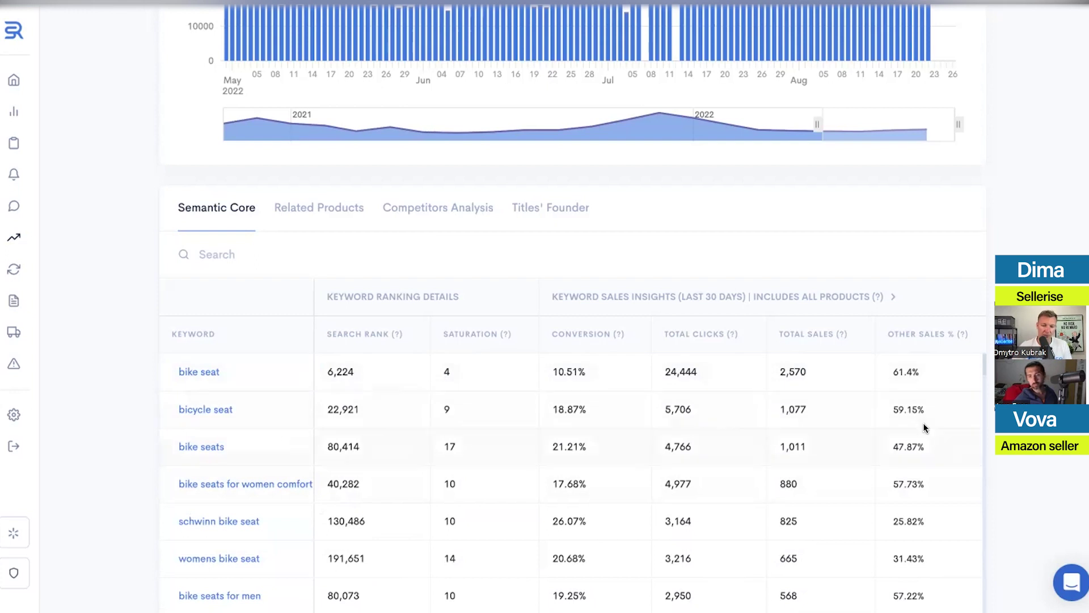
scroll(914, 421, "down", 1)
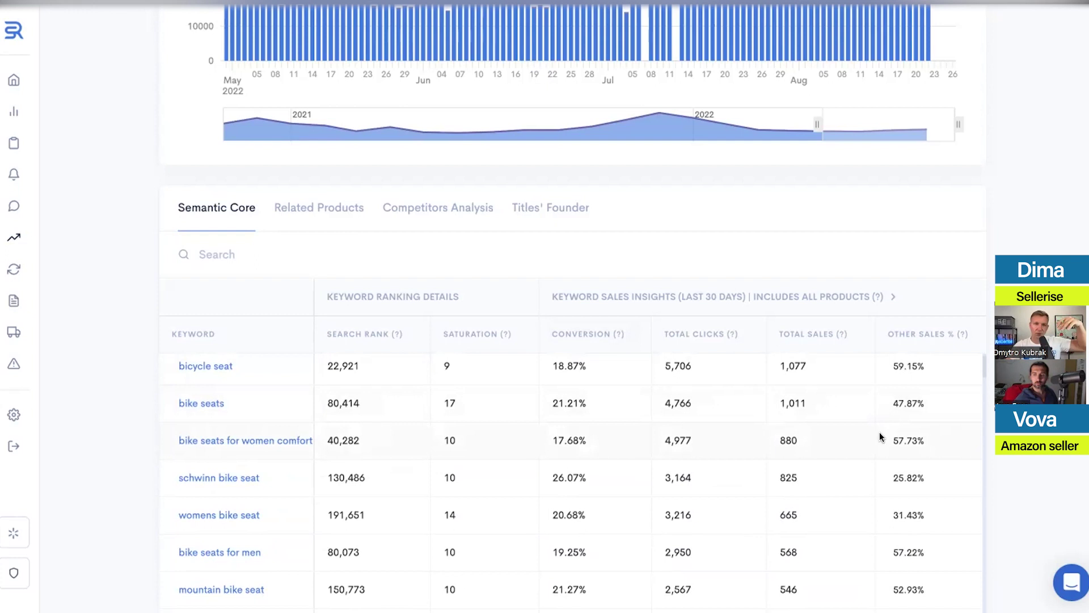
scroll(868, 437, "down", 1)
scroll(865, 438, "down", 10)
scroll(866, 438, "up", 11)
scroll(866, 442, "up", 5)
scroll(619, 337, "down", 3)
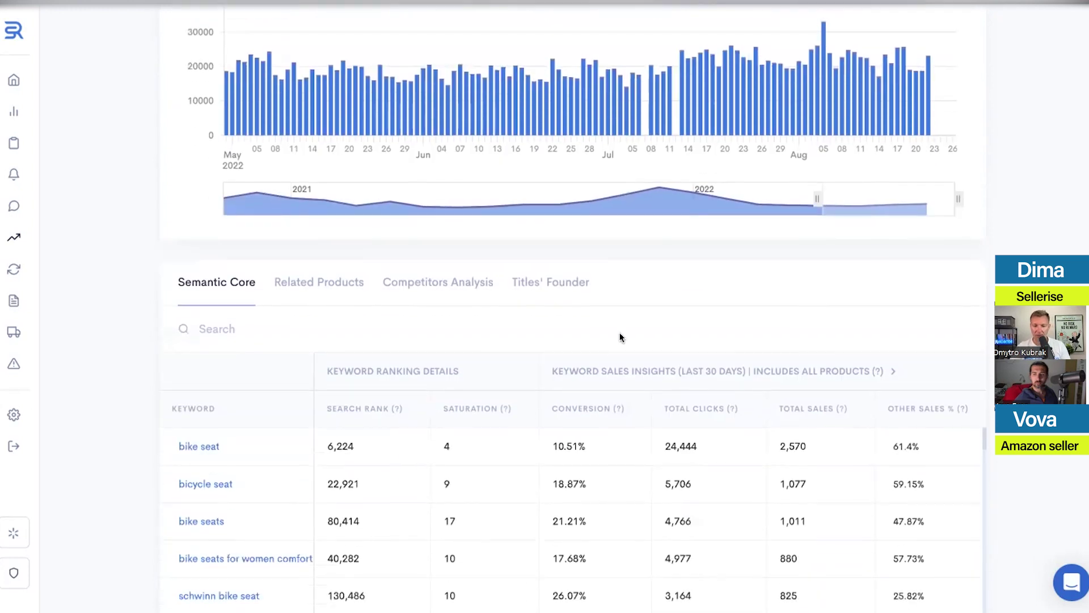
Check the Related Products list briefly and return to the Semantic Core table.
left_click(309, 283)
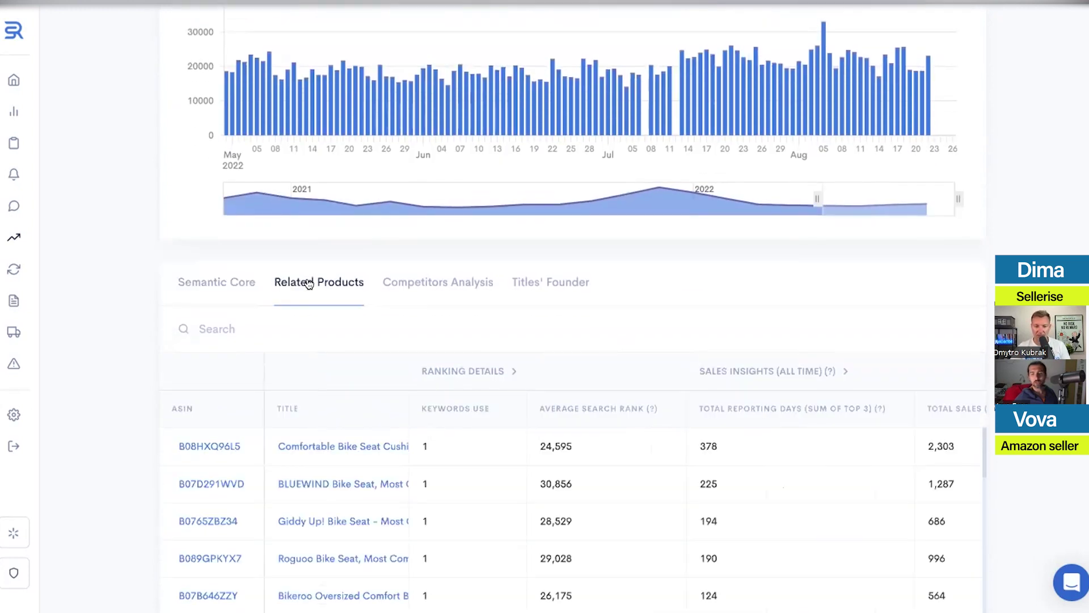
scroll(976, 306, "up", 2)
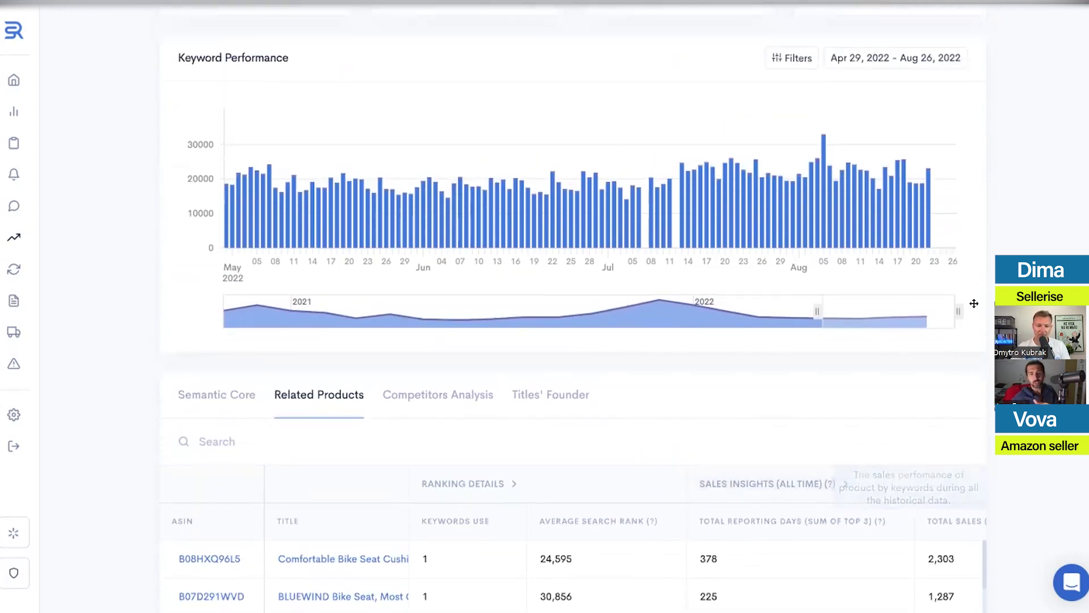
left_click(194, 396)
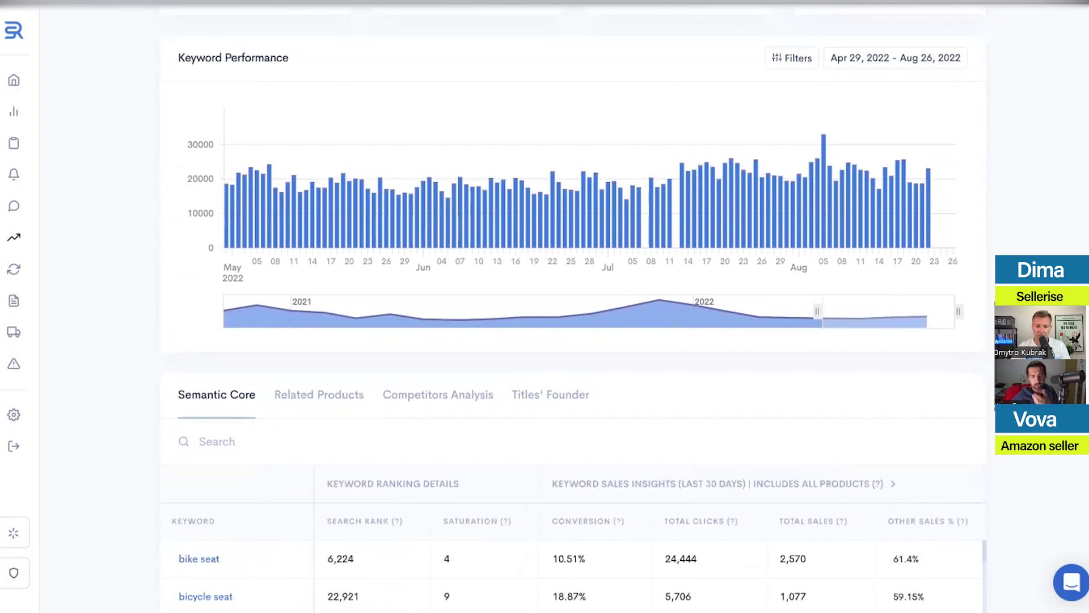
scroll(573, 307, "down", 5)
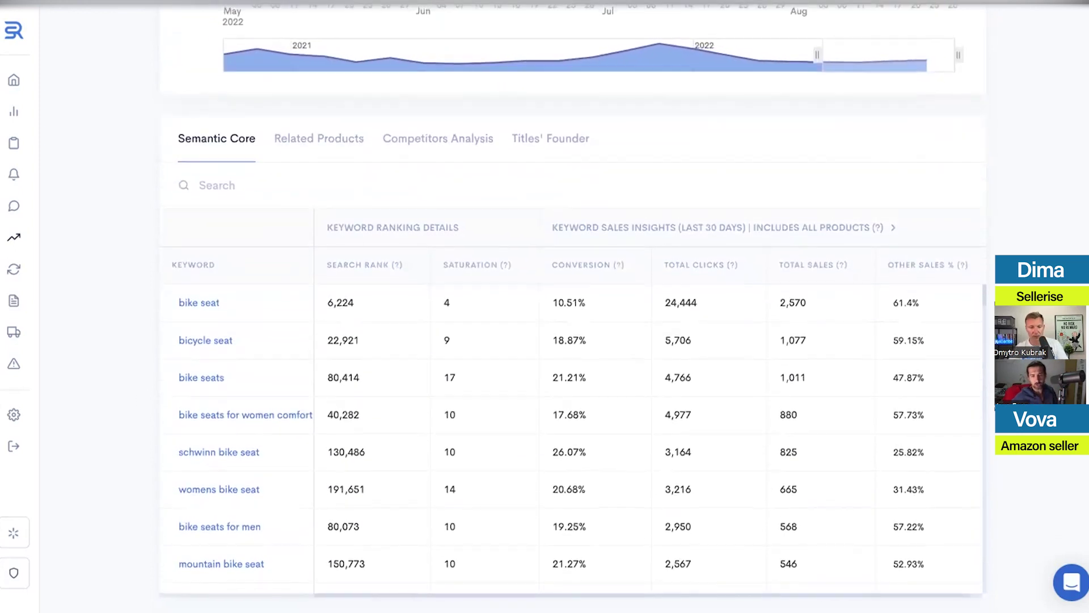
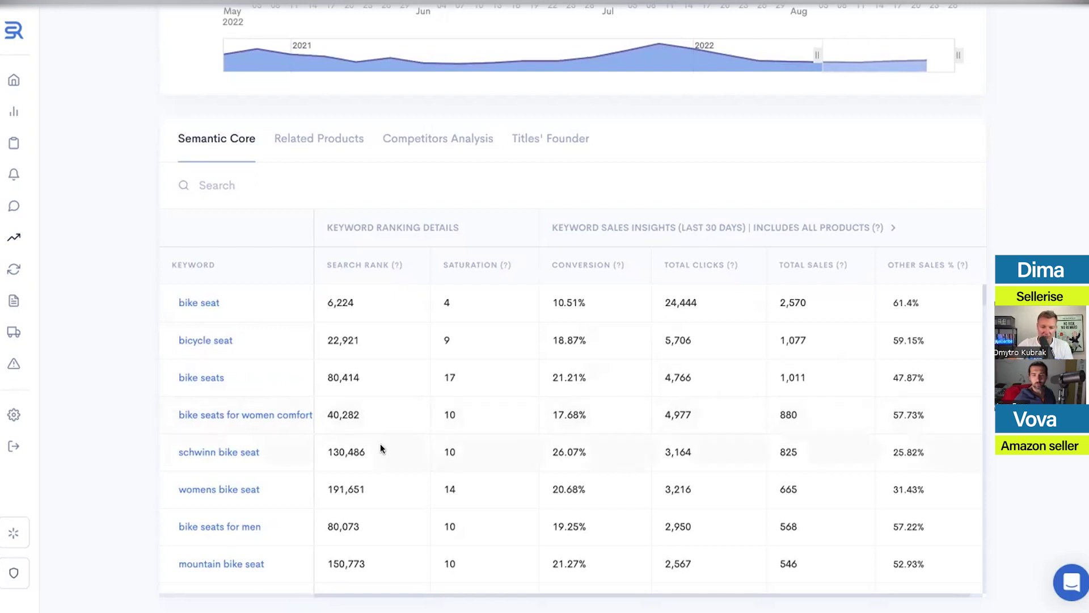
Select the saturation value of "schwinn bike seat" and revisit the keyword summary and Keyword Performance chart.
left_click(434, 450)
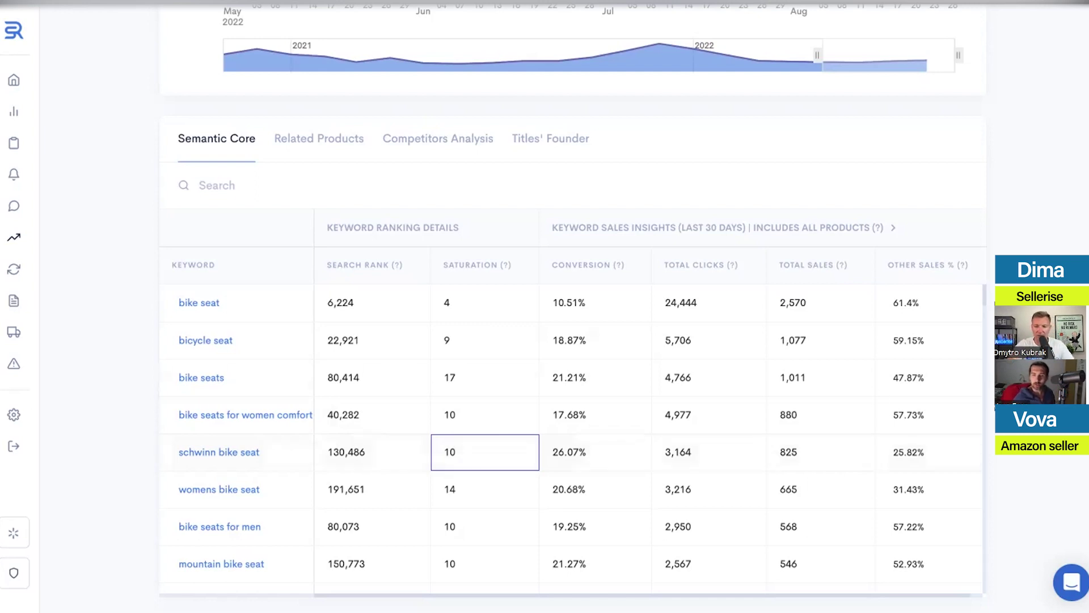
scroll(824, 309, "up", 10)
triple_click(824, 308)
left_click(978, 356)
scroll(979, 355, "down", 1)
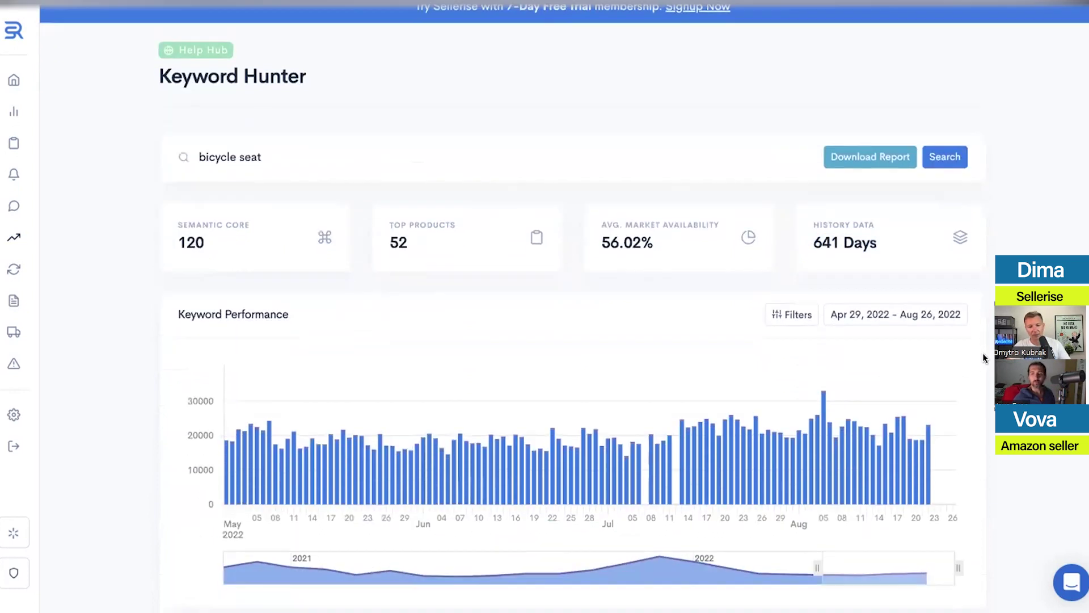
Compare saturation values across the Semantic Core keywords and check the search rank explanation.
scroll(983, 356, "down", 9)
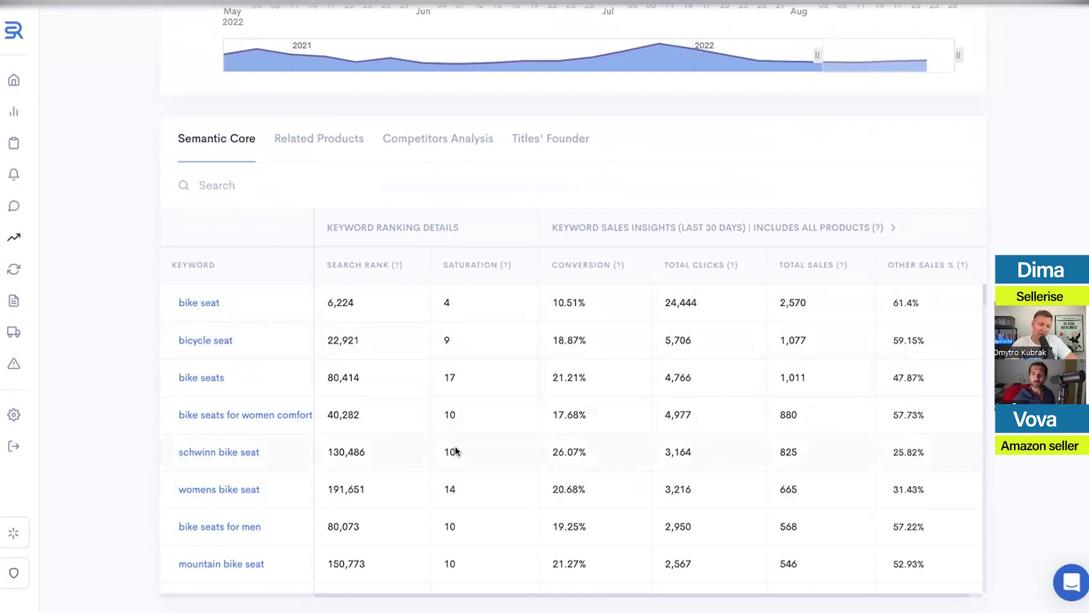
scroll(456, 451, "down", 4)
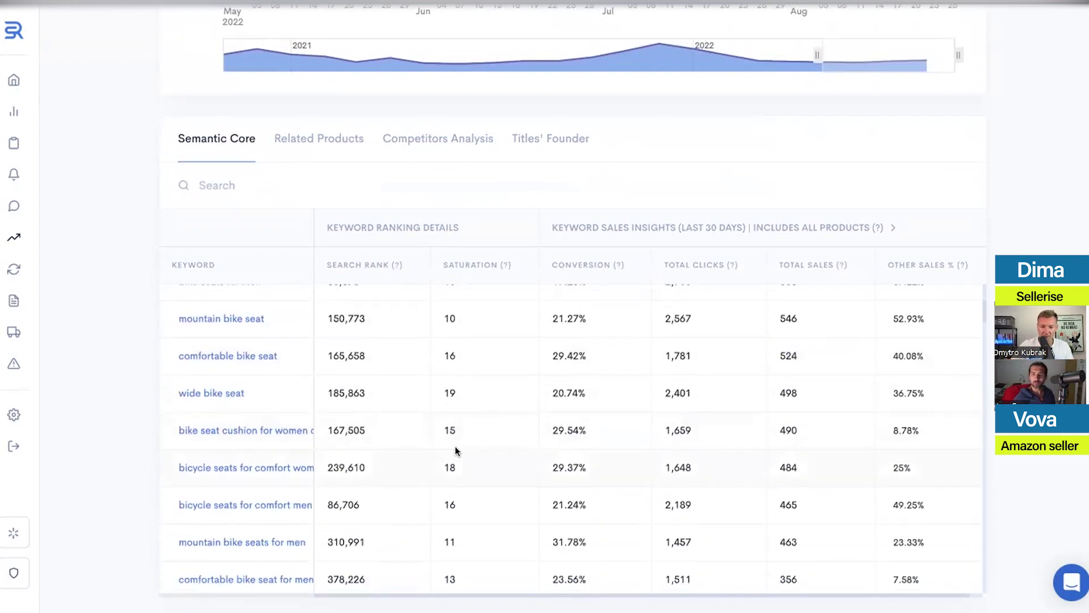
scroll(455, 445, "up", 4)
scroll(461, 431, "down", 4)
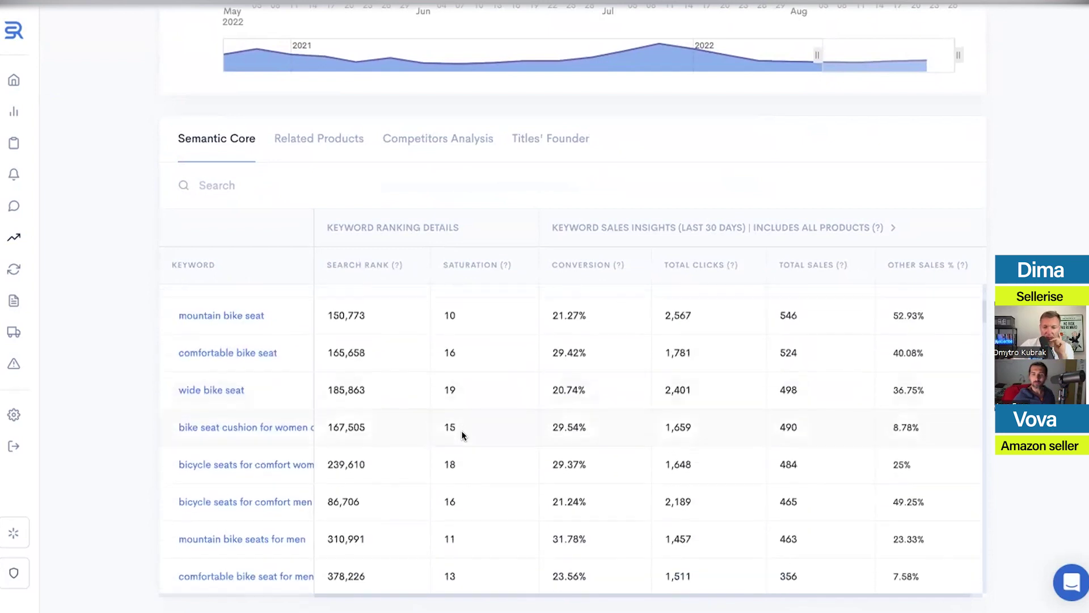
scroll(461, 432, "down", 1)
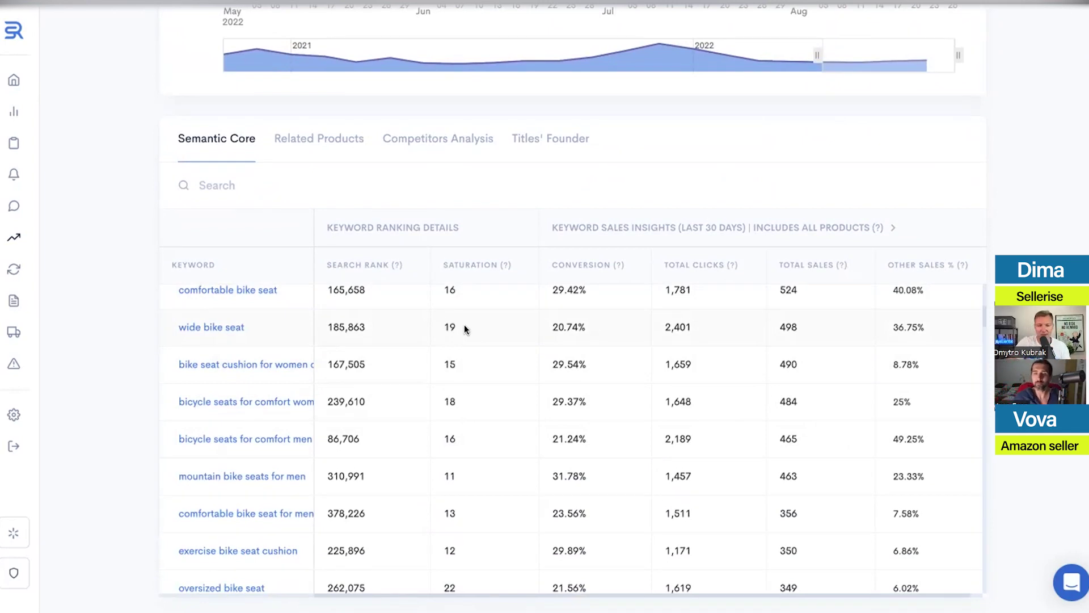
scroll(464, 324, "up", 5)
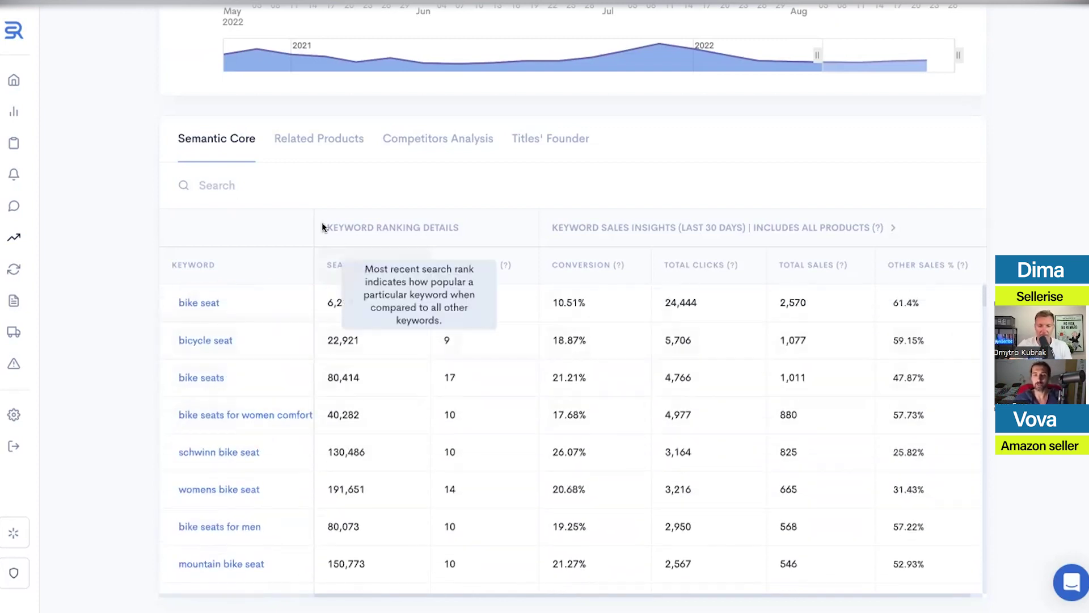
Open the Related Products list for the "bicycle seat" keyword.
left_click(312, 138)
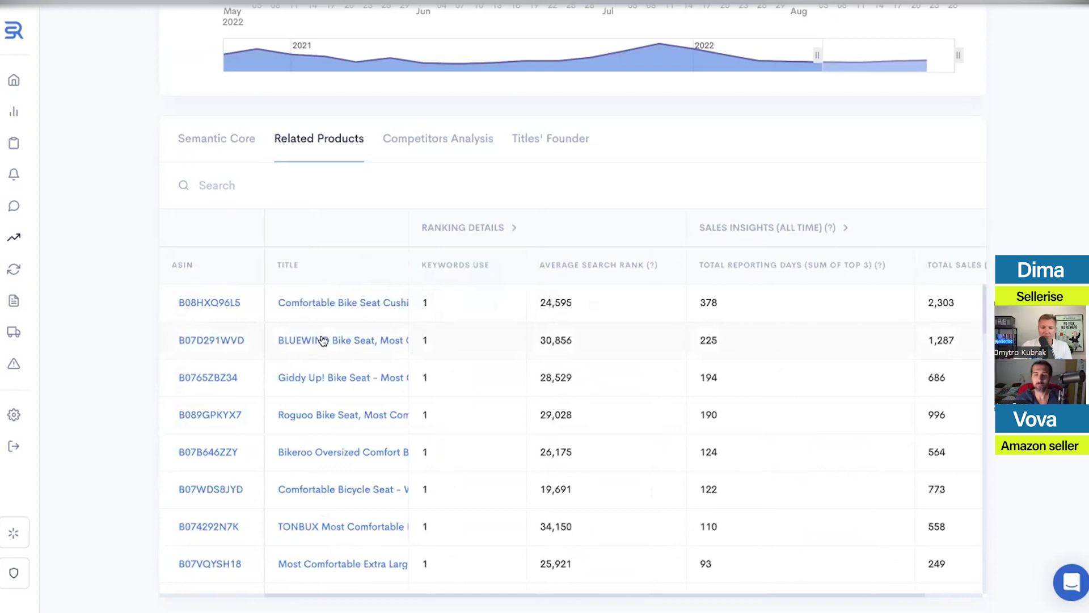
Look over the Related Products list and the Keyword Performance chart for "bicycle seat".
scroll(442, 386, "down", 5)
scroll(443, 387, "up", 5)
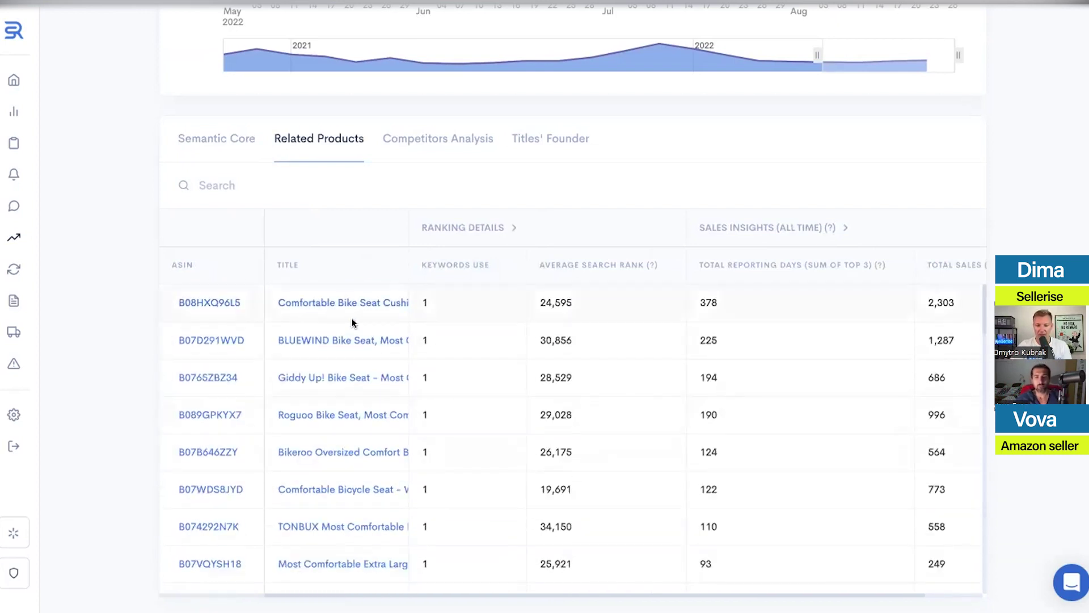
scroll(495, 426, "up", 5)
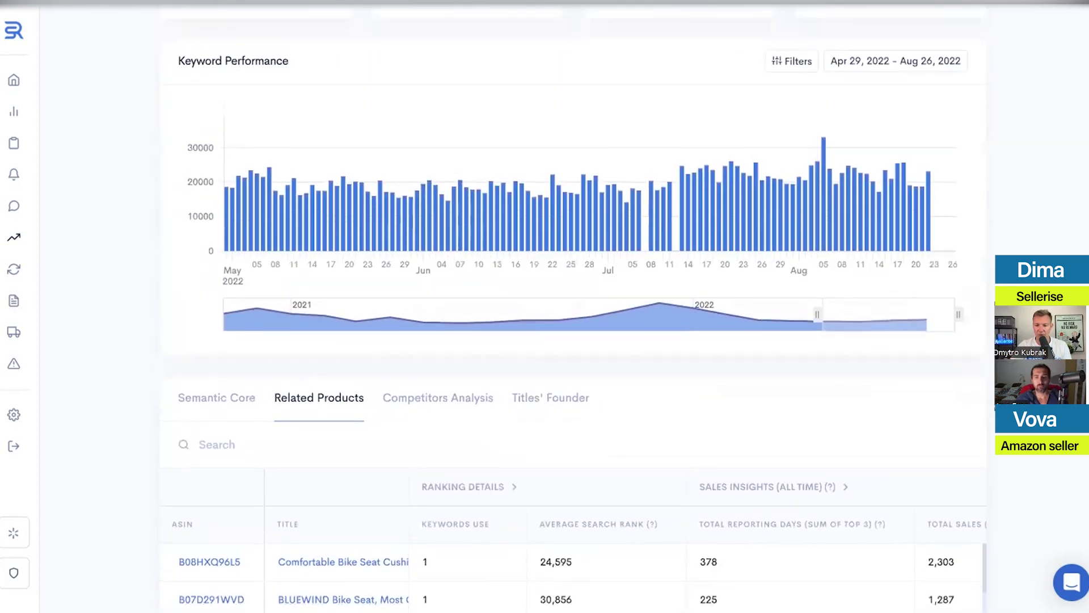
scroll(495, 426, "down", 3)
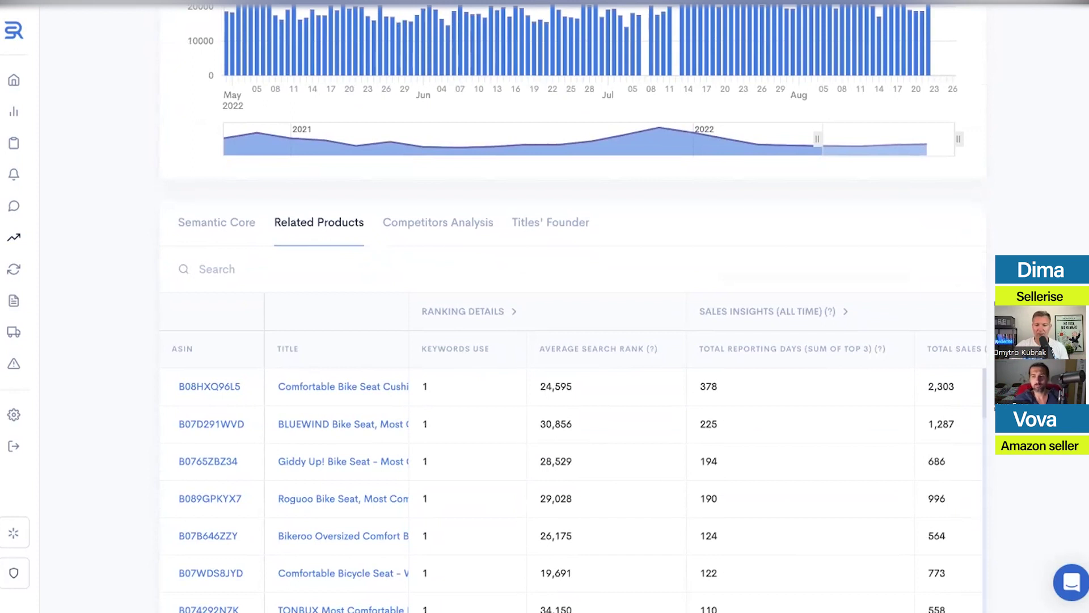
Return to the Semantic Core table and review it together with the Keyword Hunter summary for "bicycle seat".
left_click(221, 227)
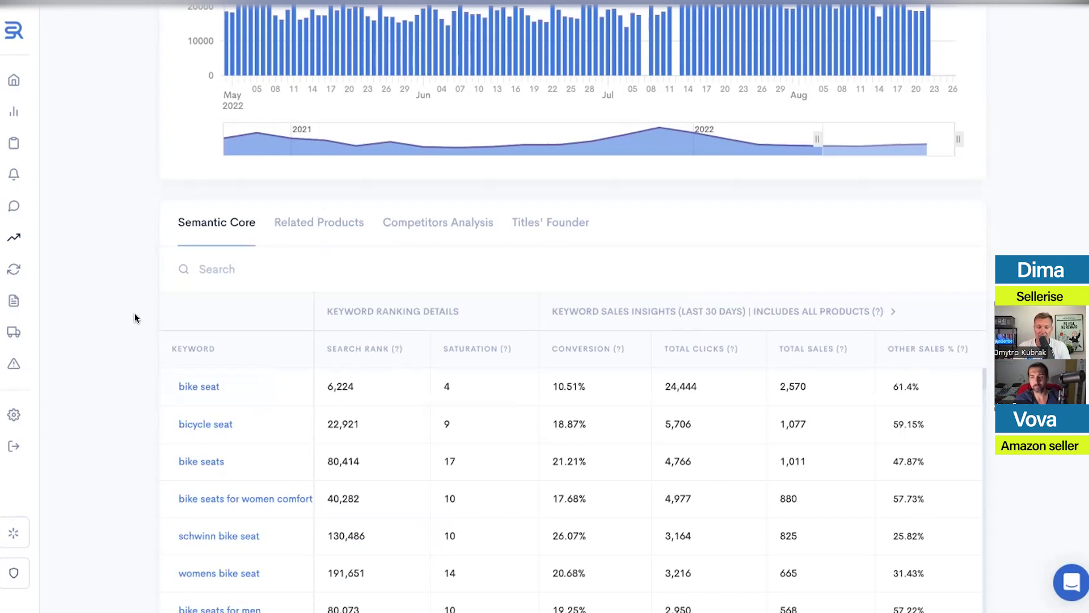
scroll(134, 313, "up", 9)
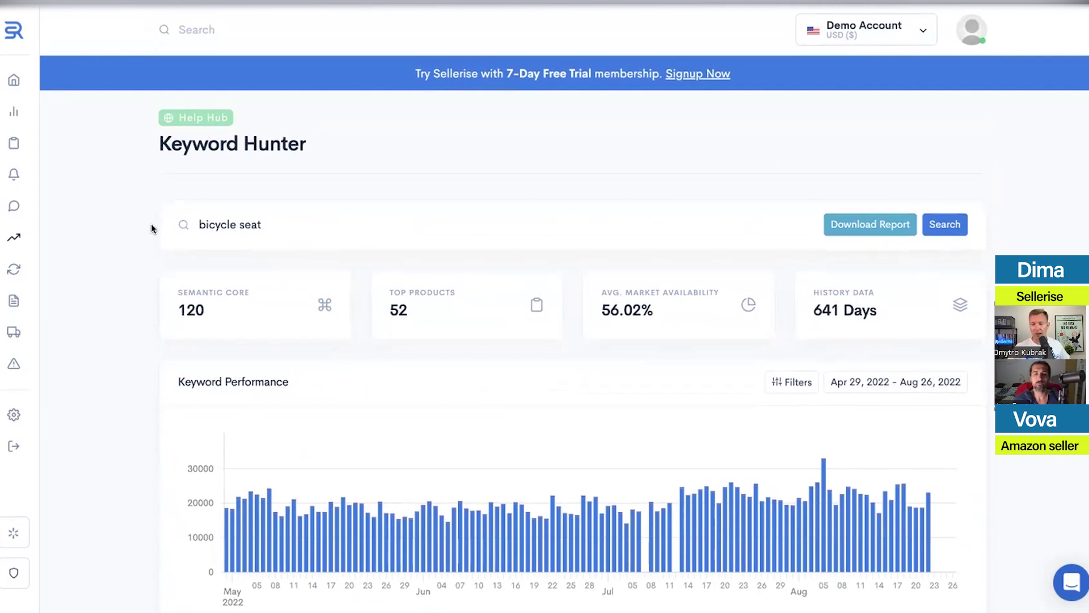
scroll(231, 331, "down", 10)
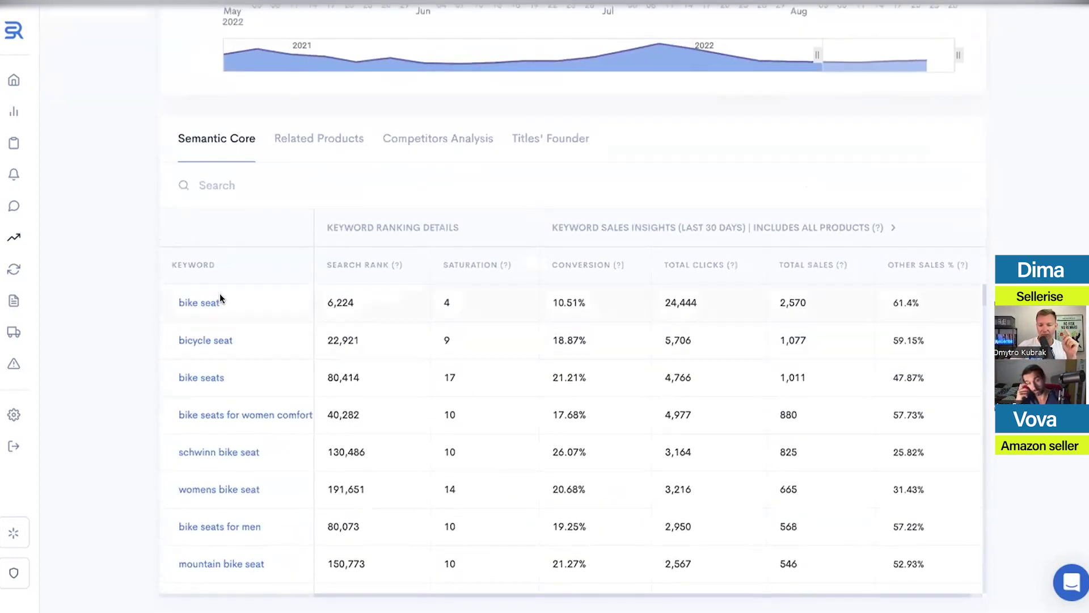
scroll(244, 499, "down", 1)
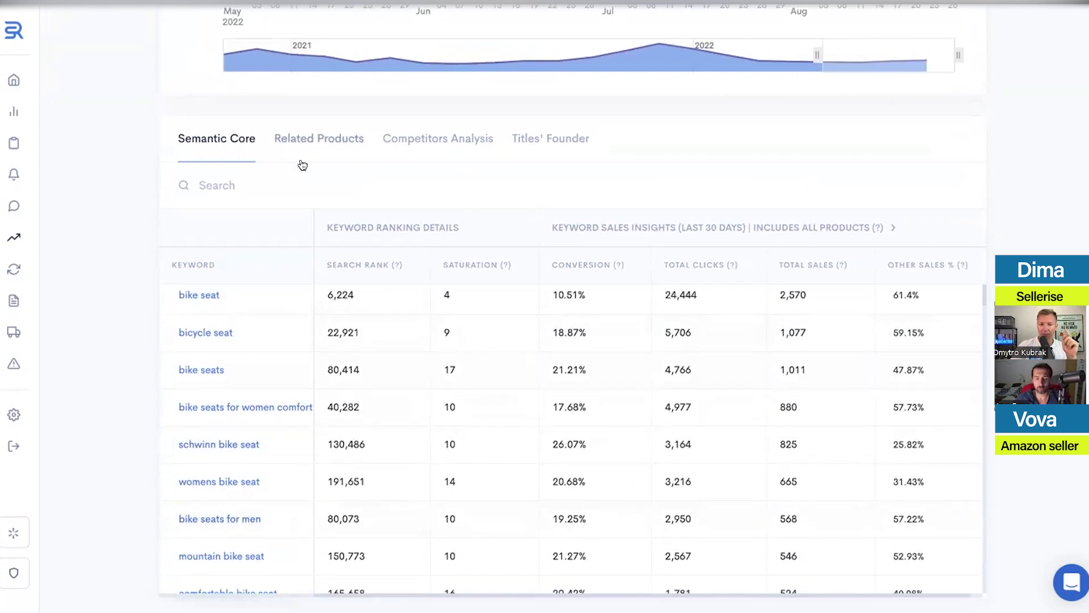
Compare the Related Products list with the full Semantic Core keyword table, ending on Related Products.
left_click(307, 140)
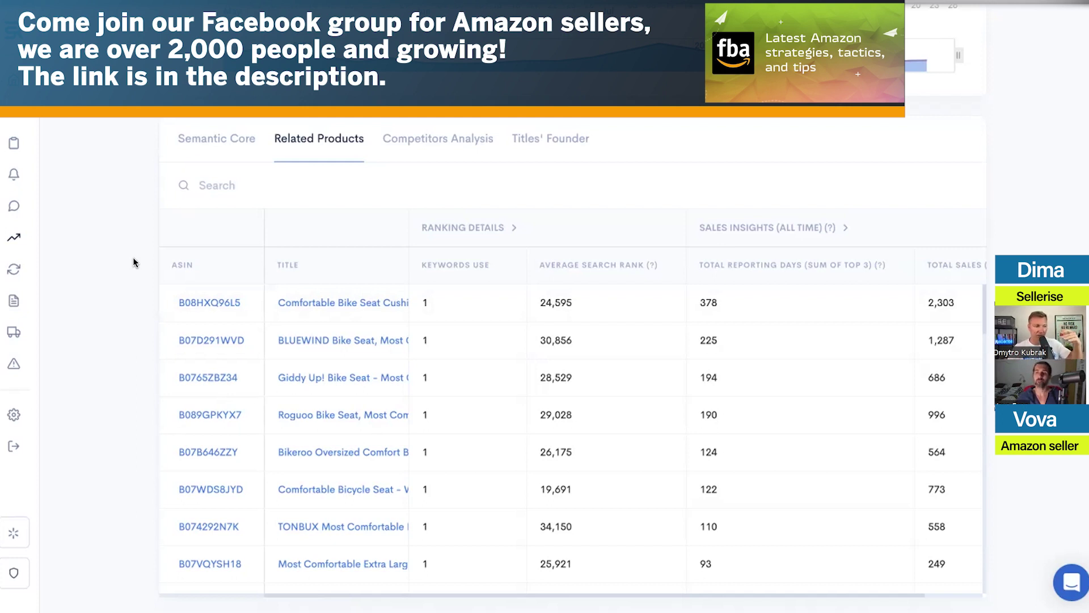
left_click(217, 140)
scroll(267, 404, "down", 15)
scroll(266, 404, "up", 15)
left_click(298, 138)
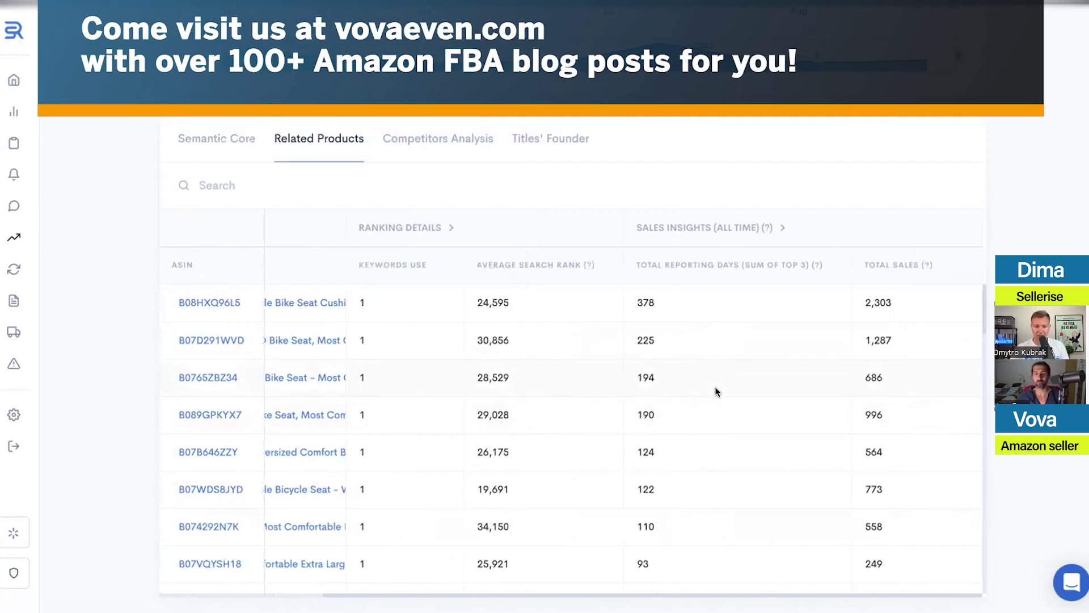
Open the Competitors Analysis and examine the competing products' sales, positions and keyword figures across the keyword list.
left_click(423, 145)
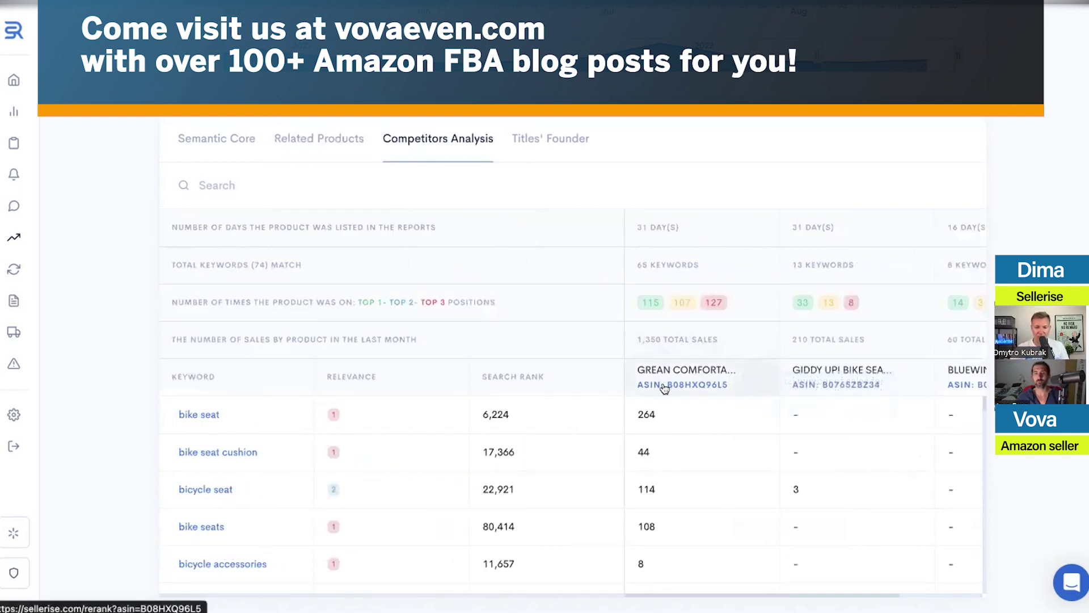
scroll(681, 391, "up", 5)
scroll(680, 391, "down", 3)
scroll(680, 391, "down", 2)
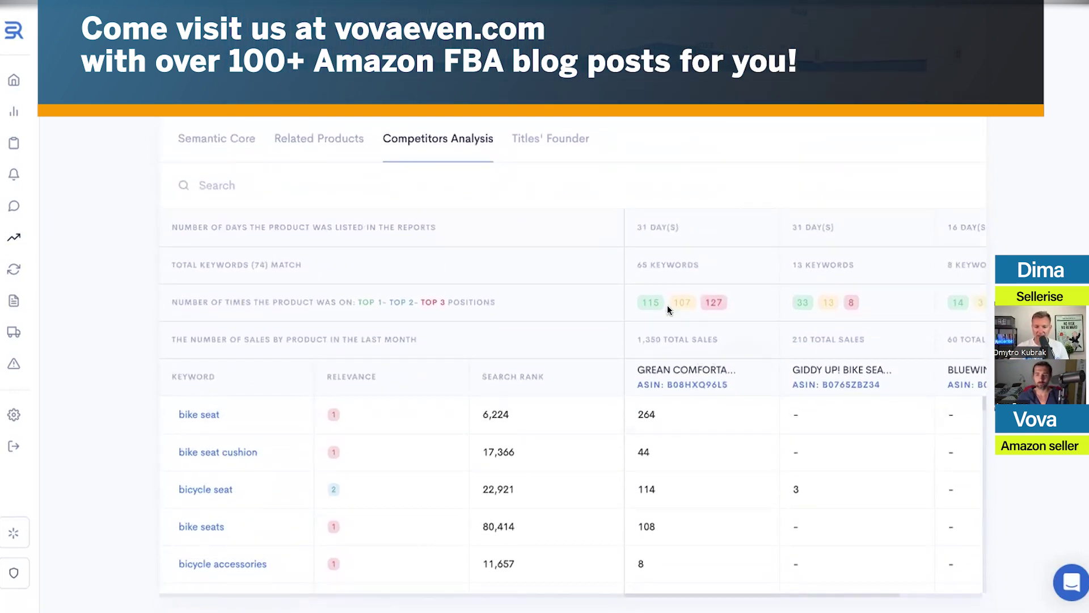
scroll(545, 413, "down", 5)
scroll(539, 460, "down", 10)
scroll(552, 476, "down", 15)
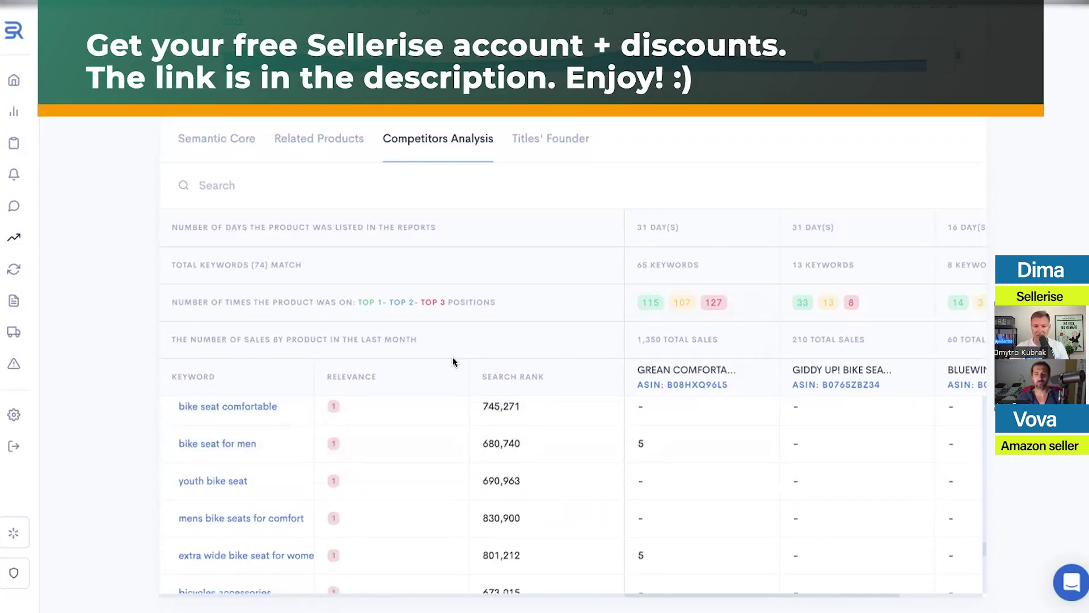
Revisit the Semantic Core table and skim the Related Products list before going back to Semantic Core.
left_click(212, 143)
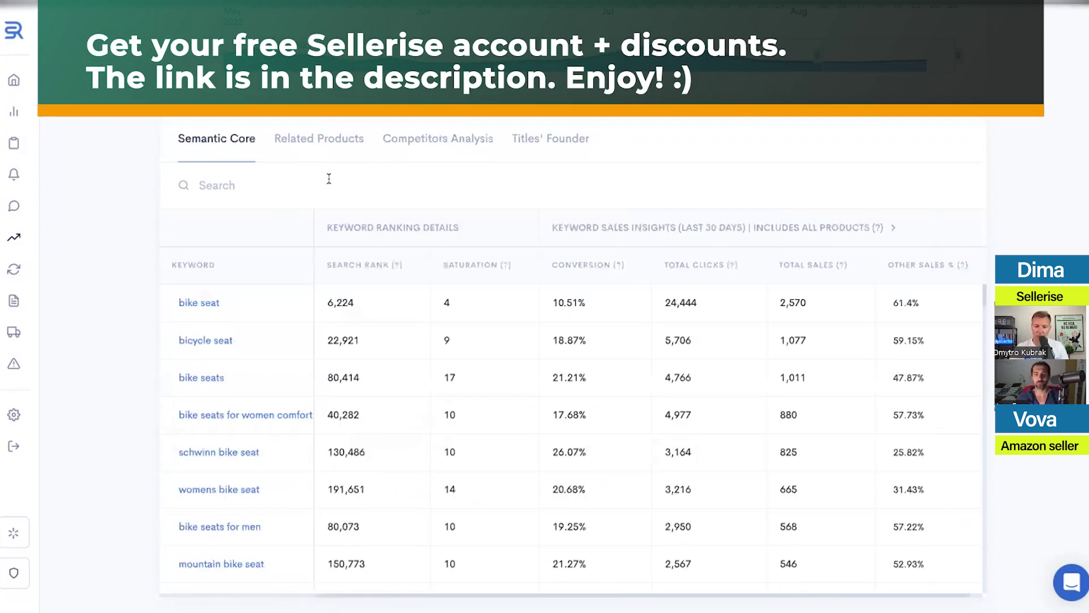
left_click(316, 141)
scroll(358, 387, "down", 15)
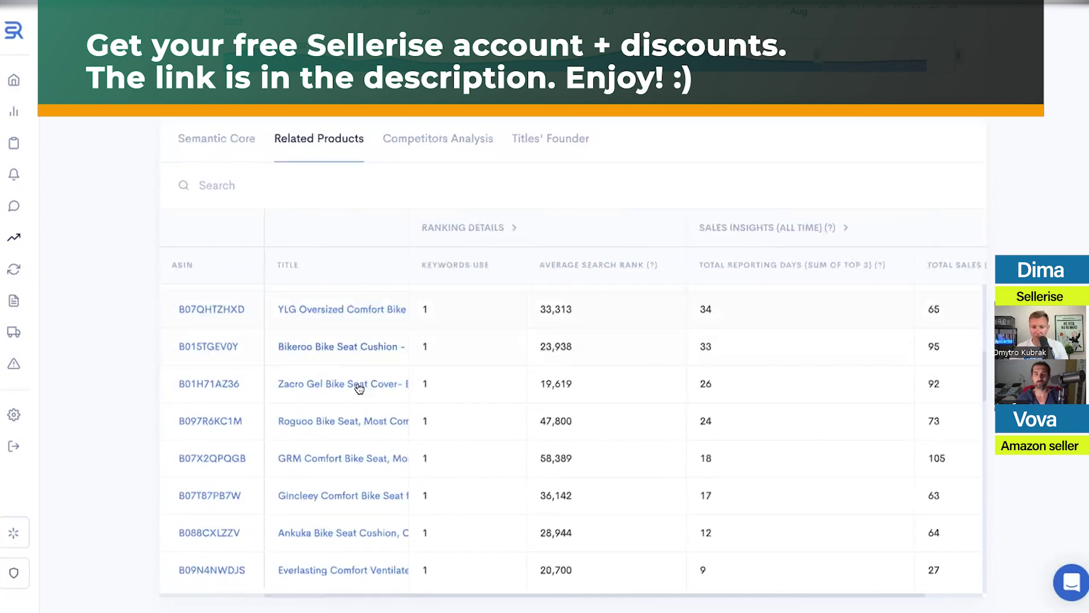
scroll(357, 388, "up", 15)
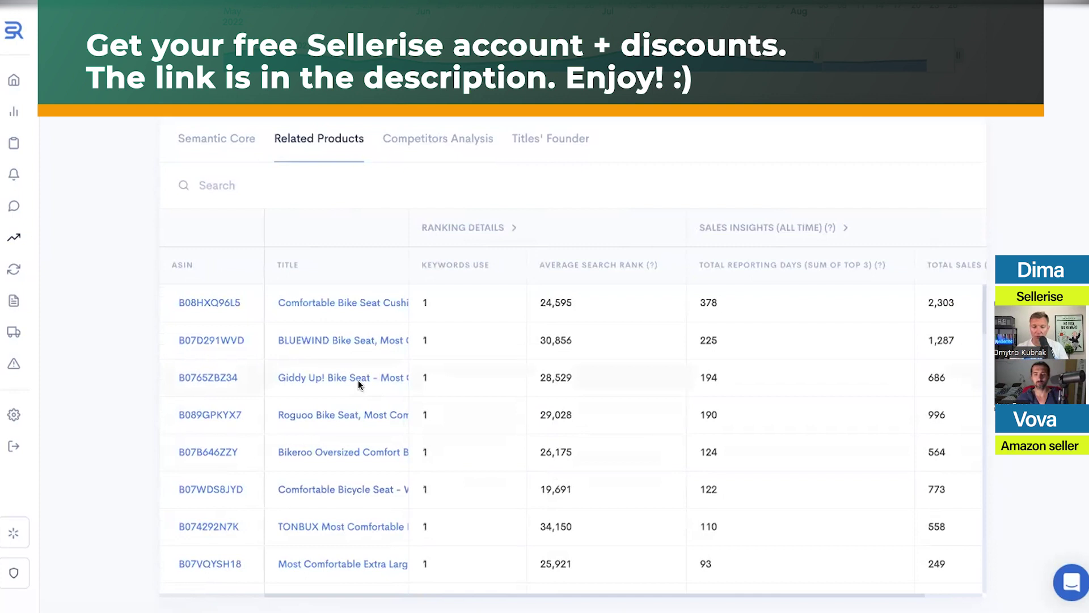
left_click(209, 135)
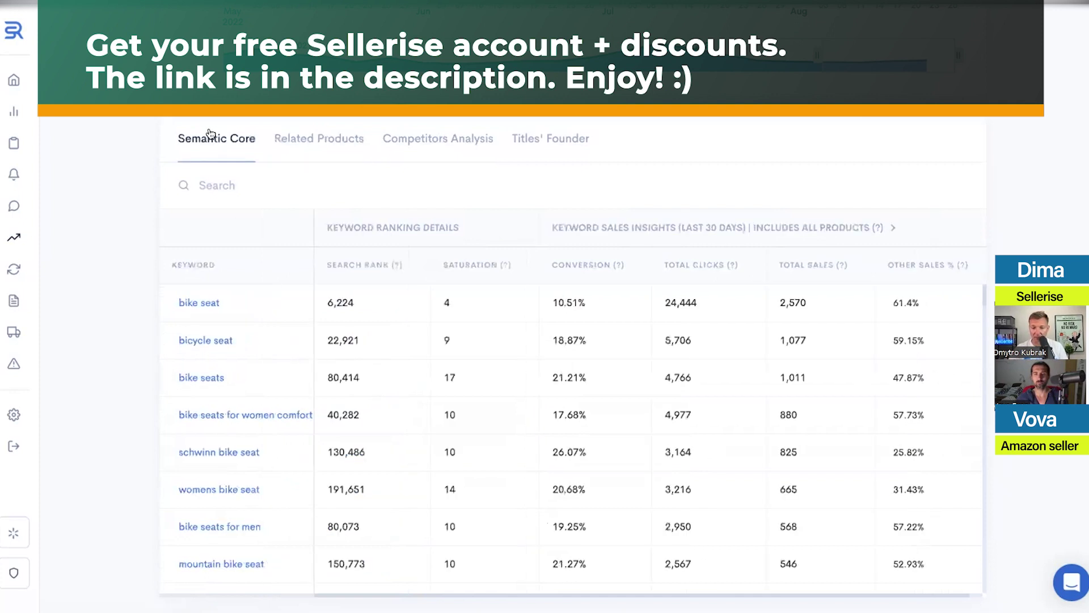
Reopen the Competitors Analysis and read through its keywords to the end of the list and back to the start.
left_click(442, 139)
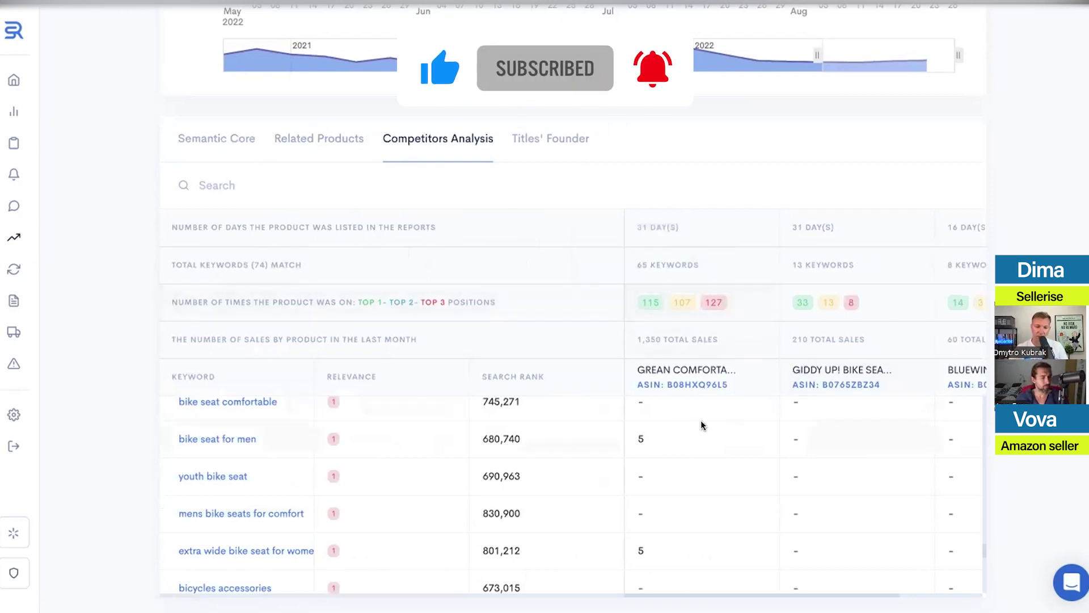
scroll(703, 428, "up", 8)
scroll(698, 306, "down", 8)
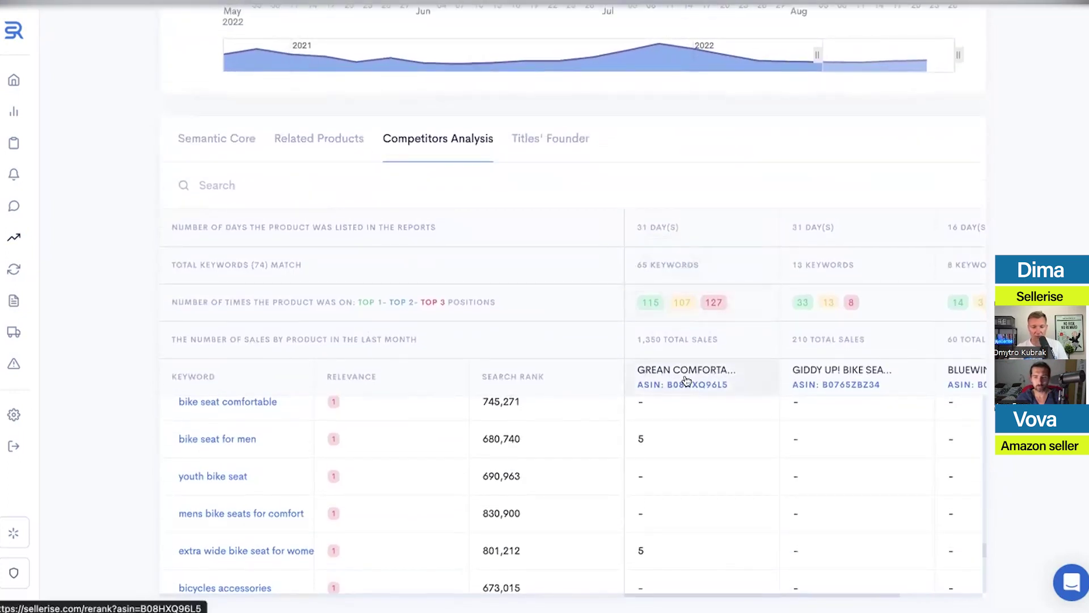
scroll(426, 468, "down", 8)
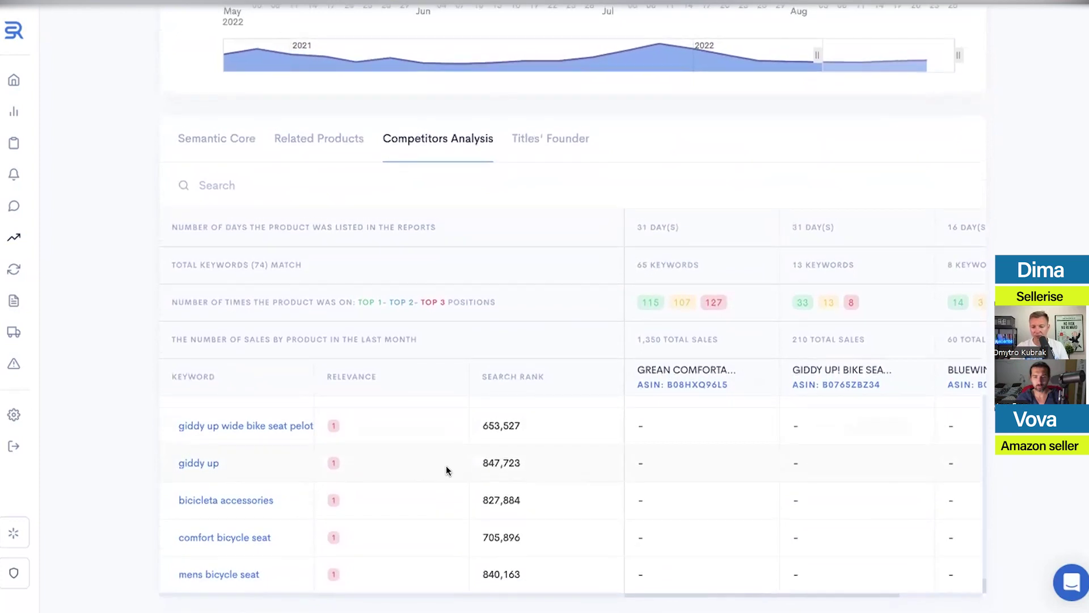
scroll(448, 463, "up", 10)
scroll(451, 461, "up", 10)
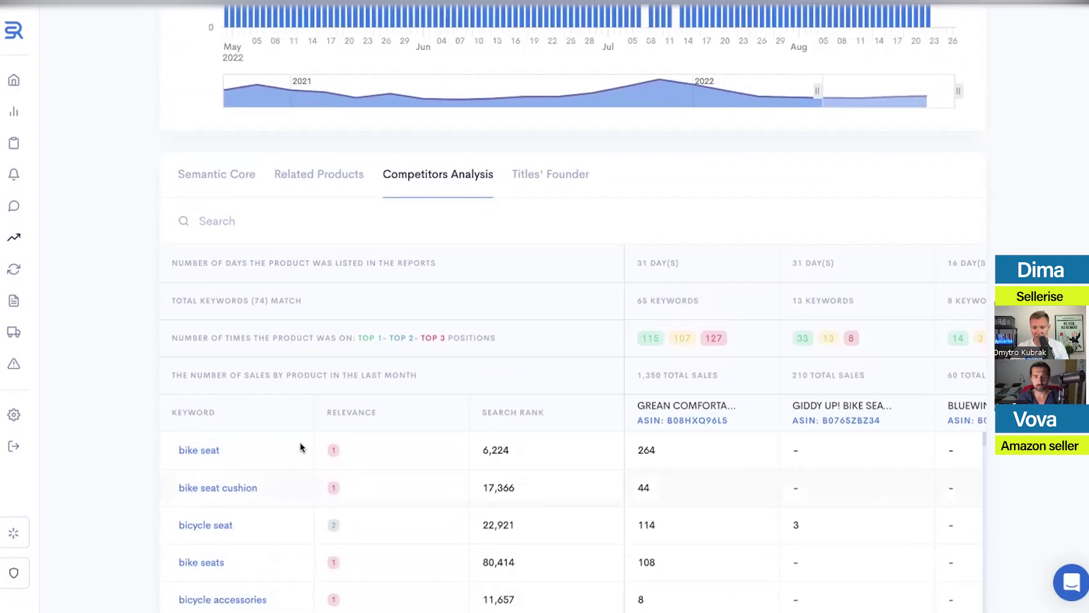
scroll(299, 447, "up", 4)
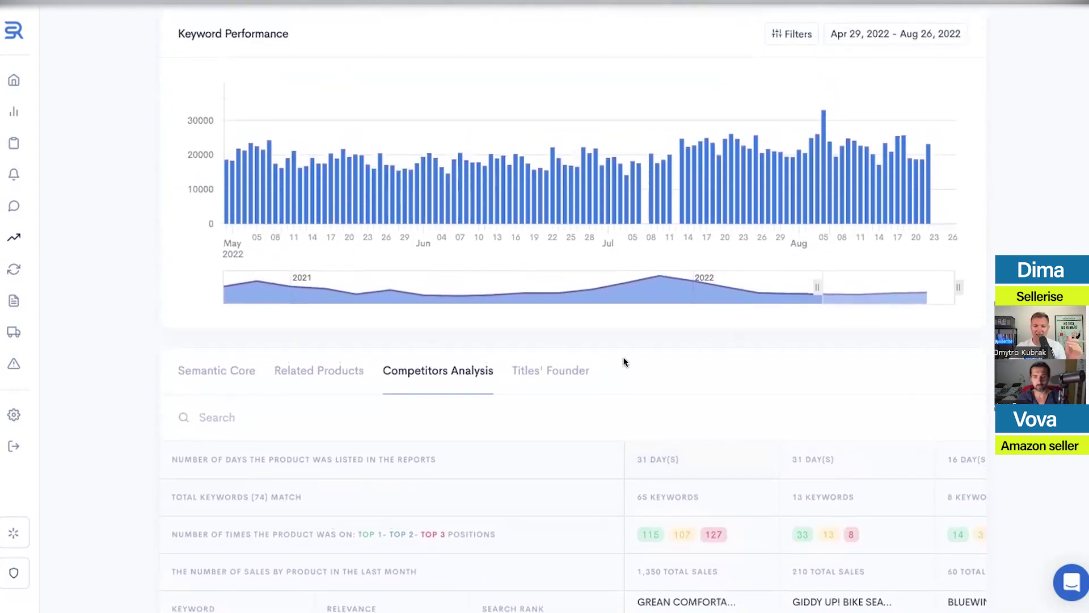
Switch through Semantic Core to Related Products, review the product list, and return to the keyword summary.
left_click(217, 366)
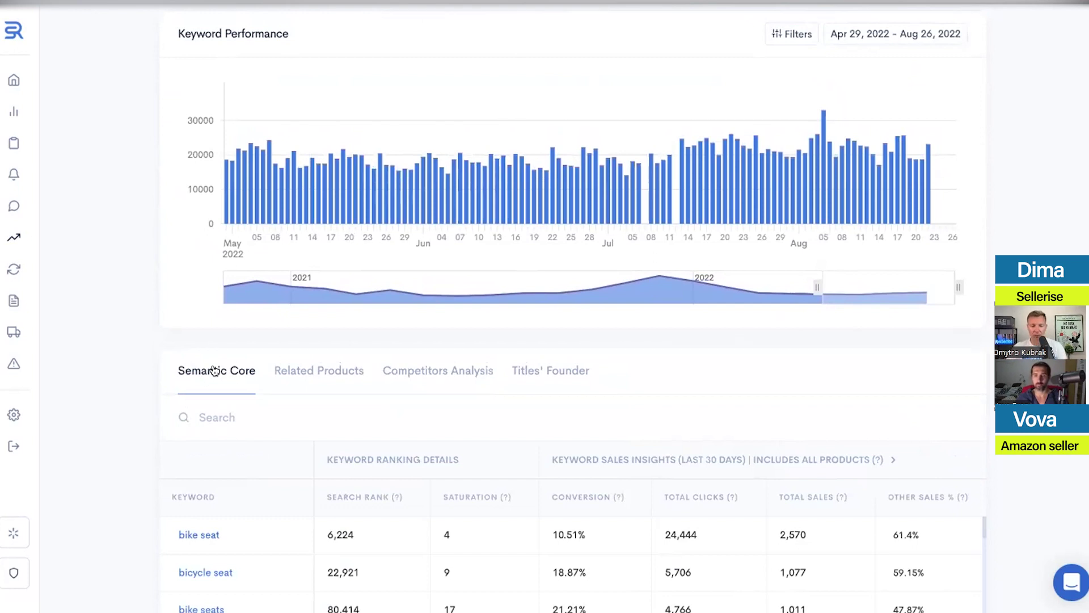
left_click(321, 373)
scroll(270, 427, "down", 4)
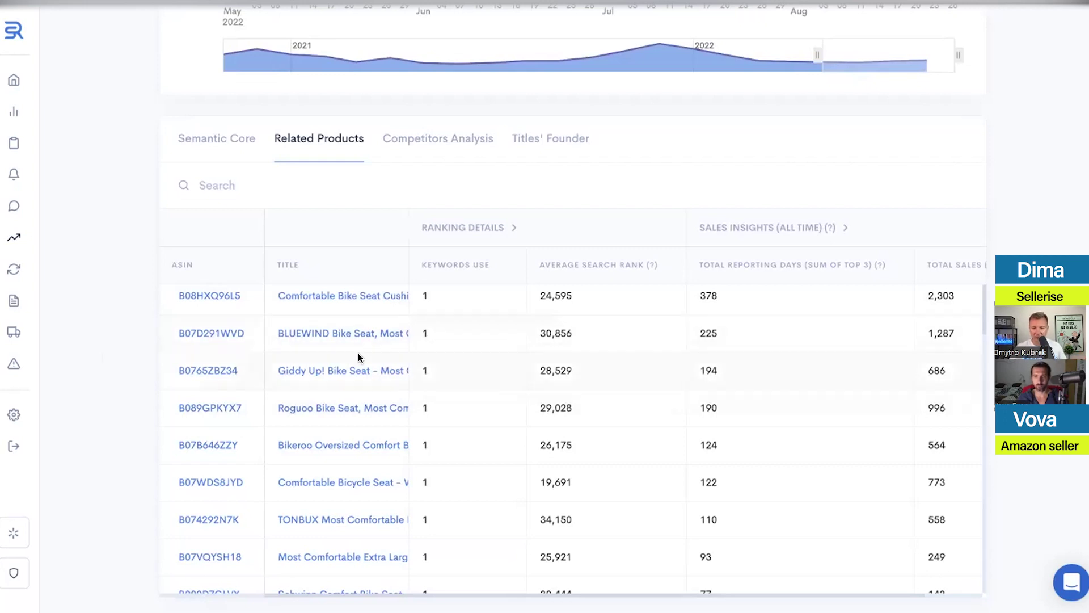
scroll(358, 353, "up", 1)
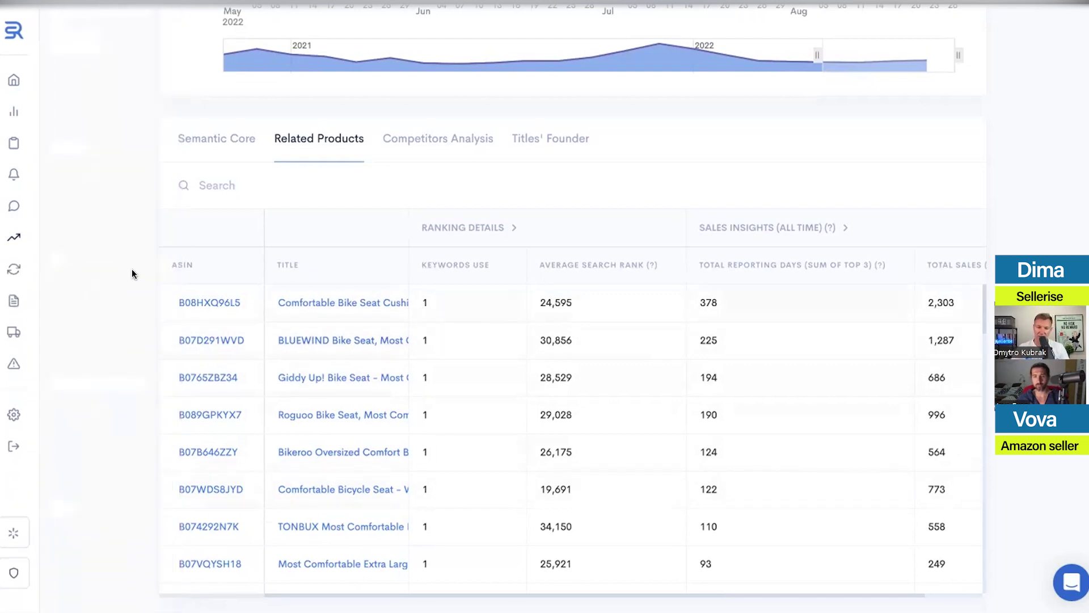
scroll(133, 272, "up", 10)
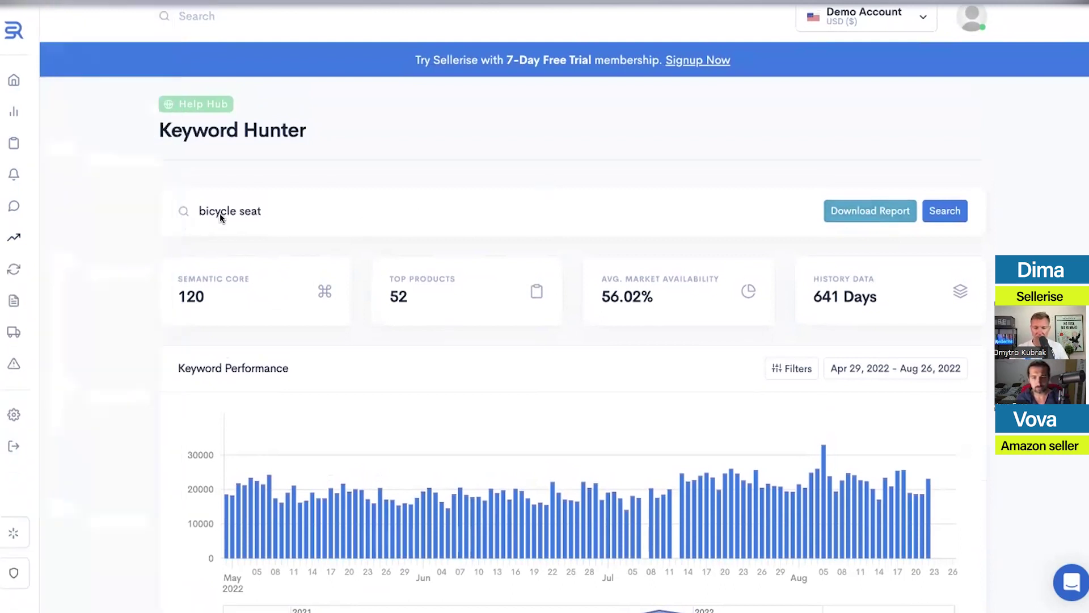
Open the Keyword Re-Ranker and point out its product ASIN entry.
mouse_move(17, 295)
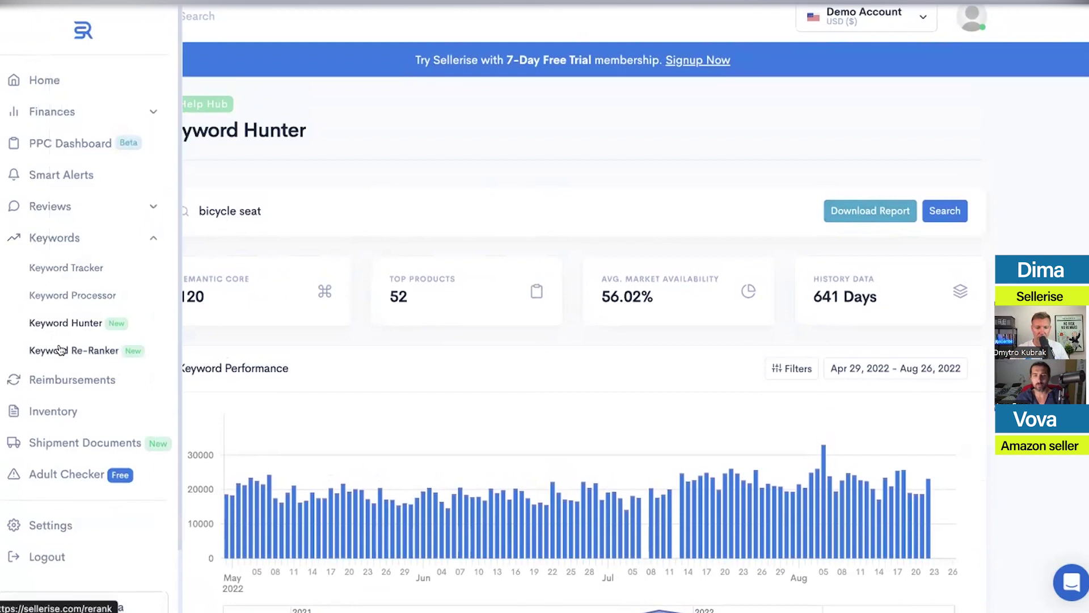
left_click(58, 350)
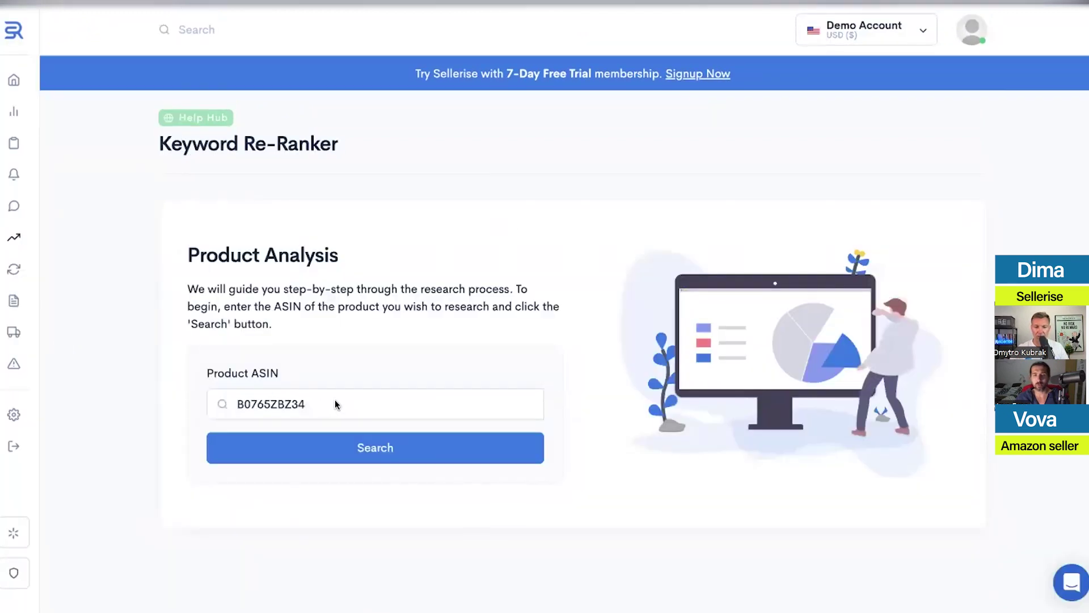
left_click_drag(335, 403, 232, 401)
left_click(361, 346)
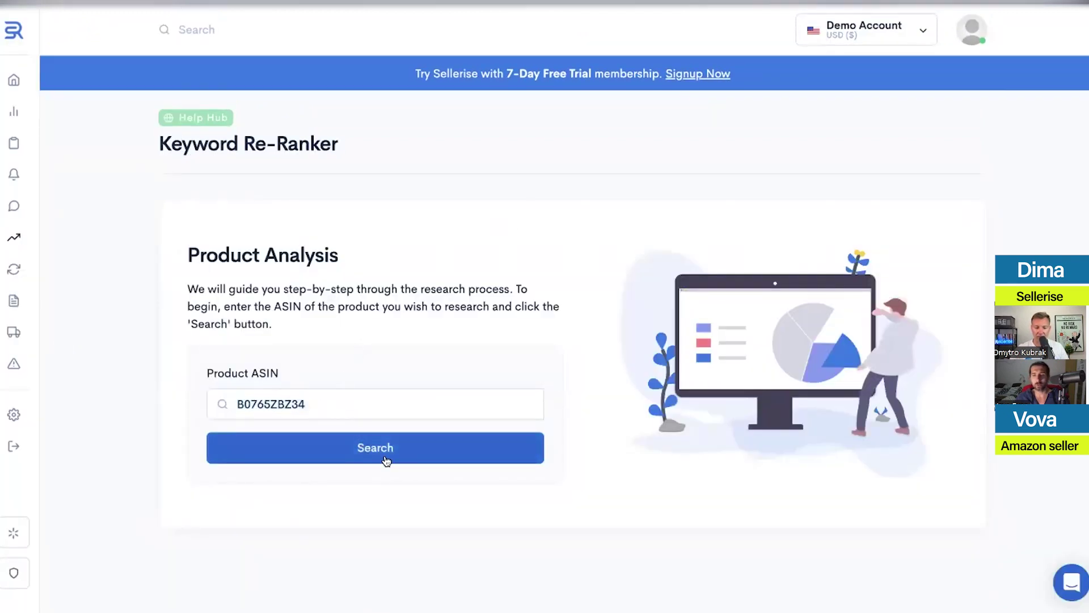
Return to Keyword Hunter for "bicycle seat" and open its Related Products list to view the product ASINs.
mouse_move(24, 275)
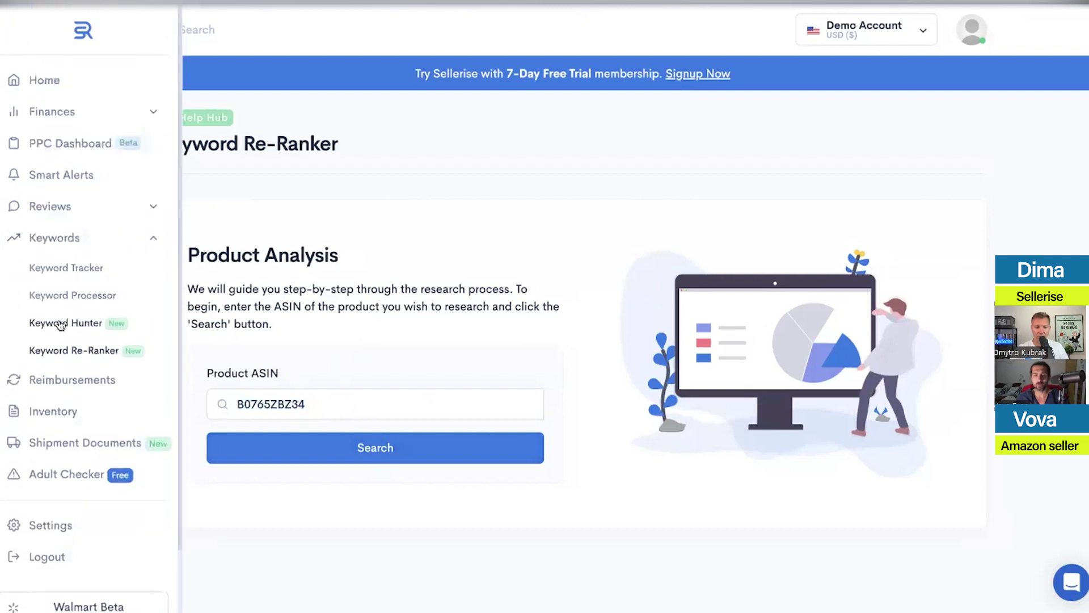
left_click(58, 320)
left_click(302, 443)
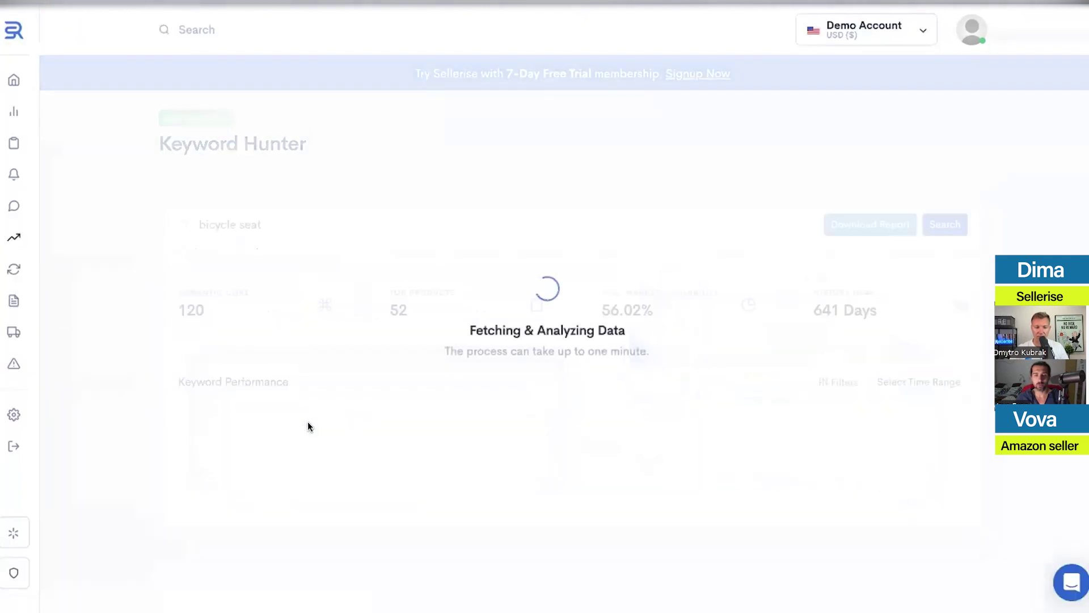
scroll(414, 394, "down", 4)
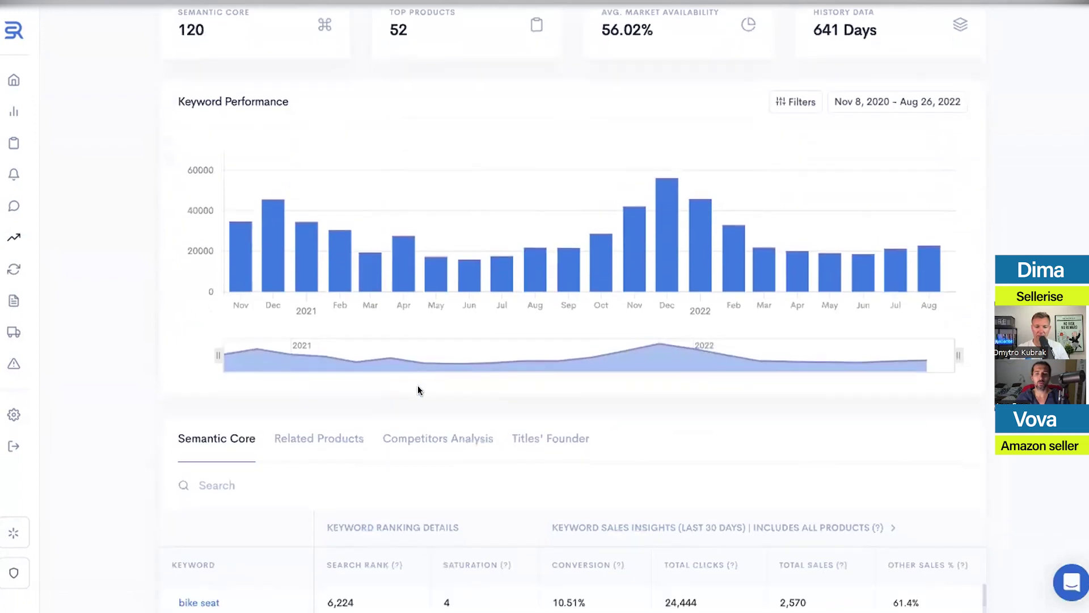
left_click(304, 441)
scroll(123, 390, "down", 5)
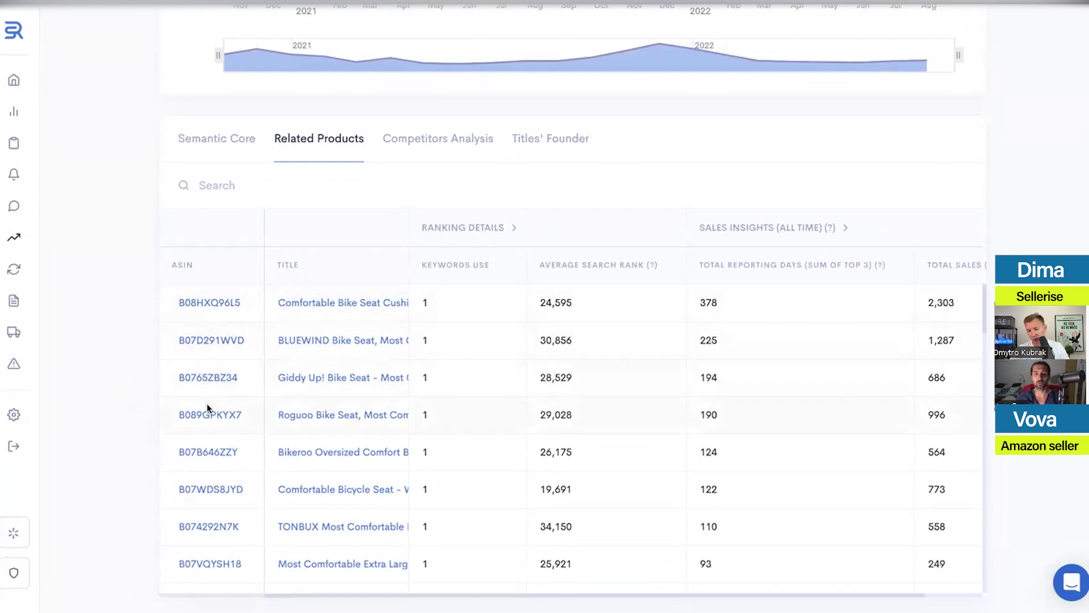
Run the Keyword Re-Ranker product analysis for ASIN B0765ZBZ34.
mouse_move(23, 317)
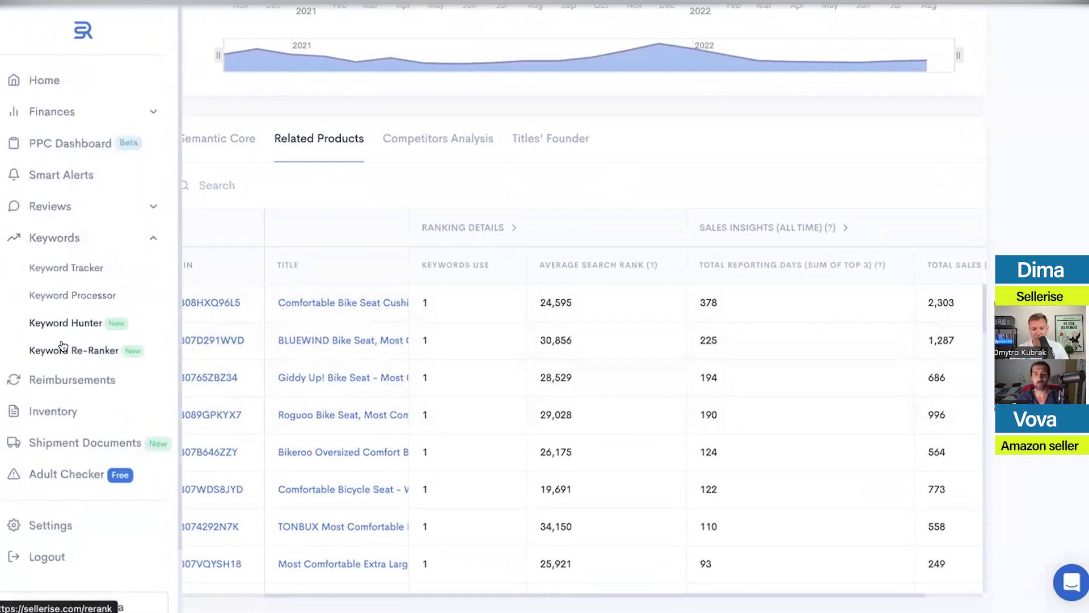
left_click(80, 343)
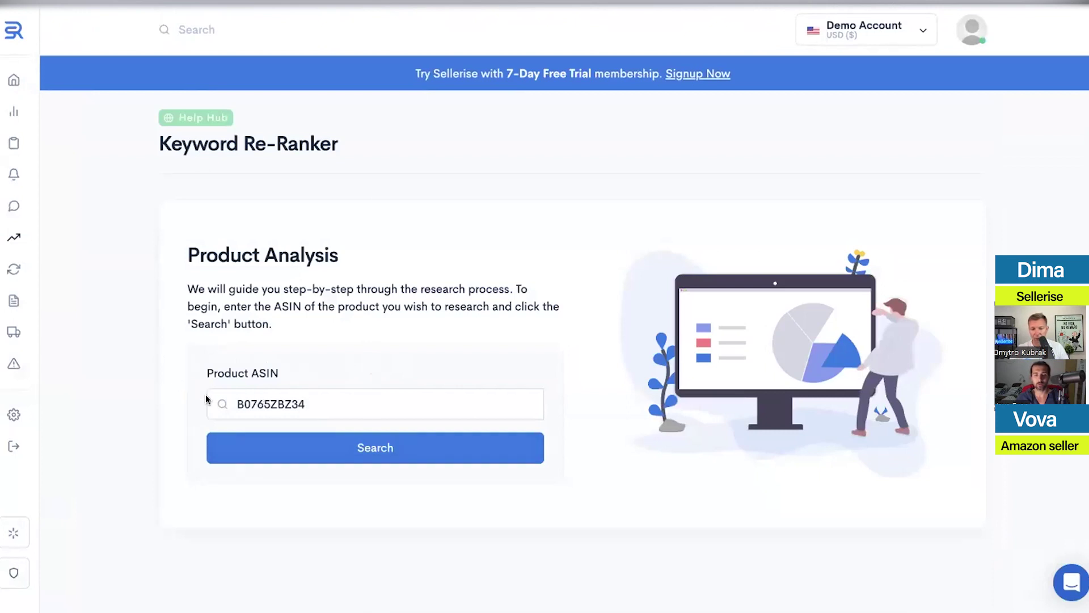
left_click(394, 447)
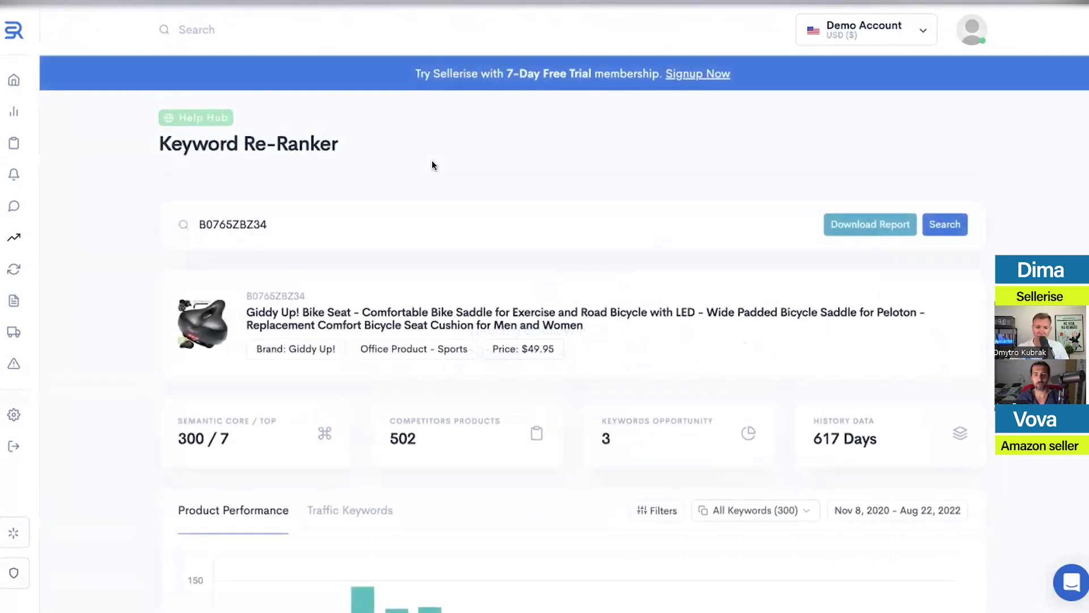
Review the product summary for ASIN B0765ZBZ34 and point out its Semantic Core / Top figure.
scroll(432, 162, "down", 4)
left_click_drag(176, 208, 243, 229)
left_click(243, 229)
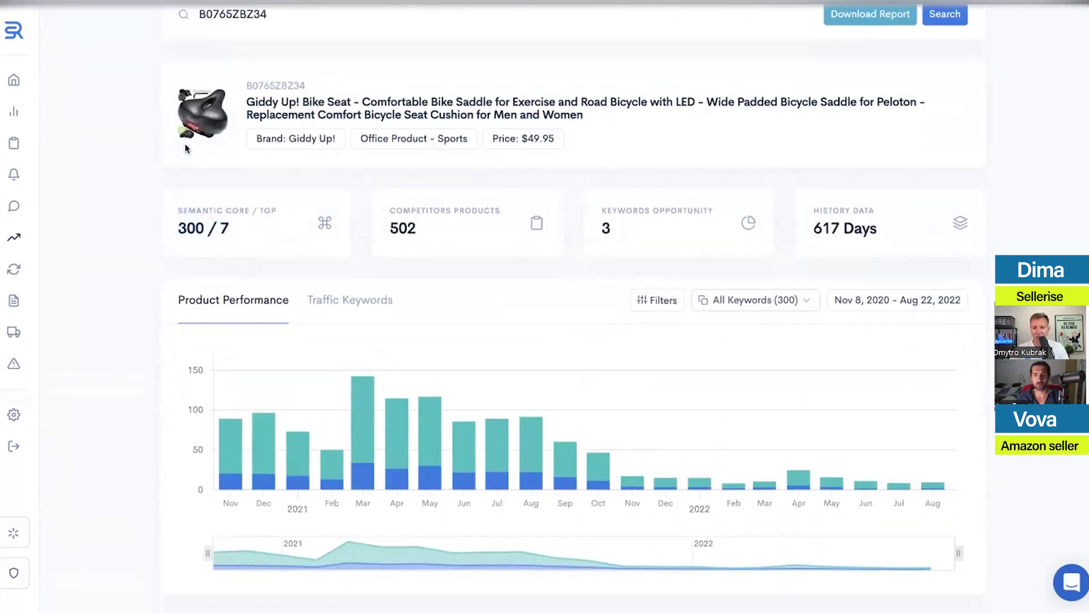
double_click(195, 227)
left_click(159, 227)
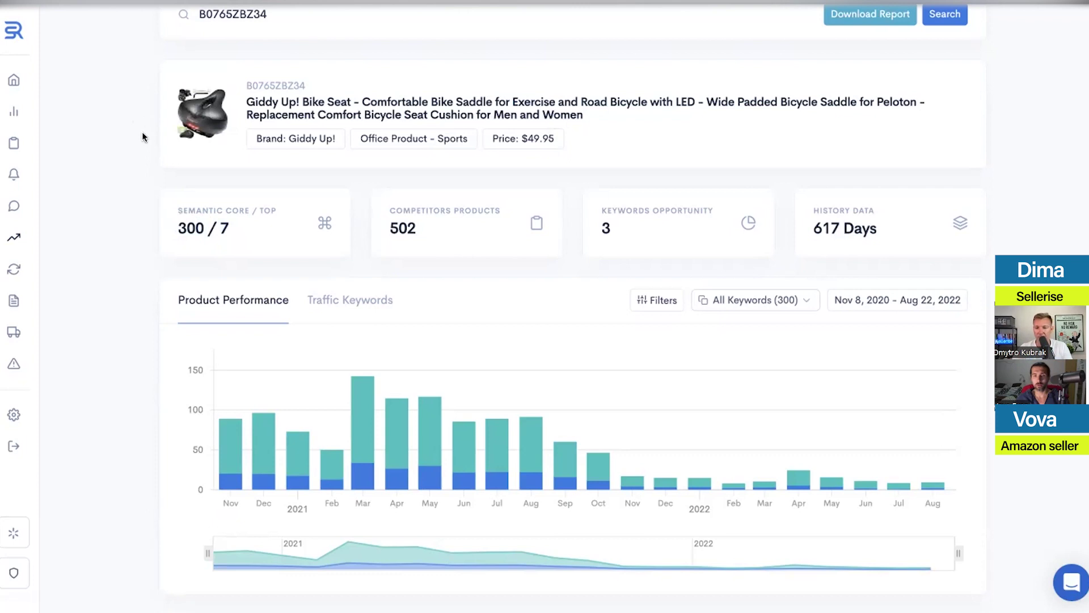
Filter the Semantic Core list to Top Keywords, review it, and restore All Keywords.
scroll(140, 149, "down", 9)
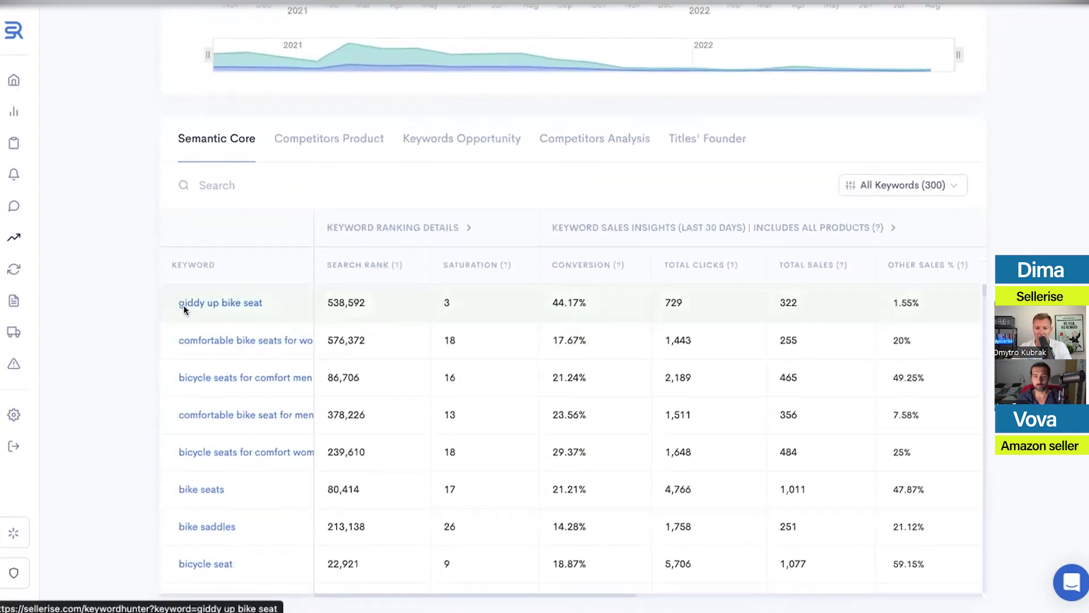
left_click(953, 185)
left_click(914, 259)
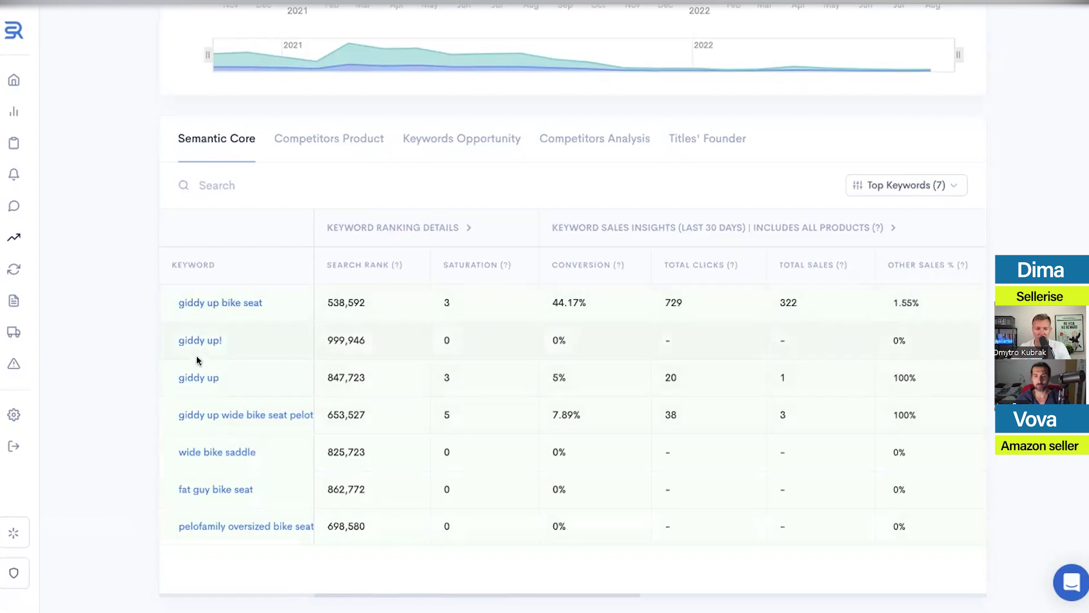
left_click(907, 185)
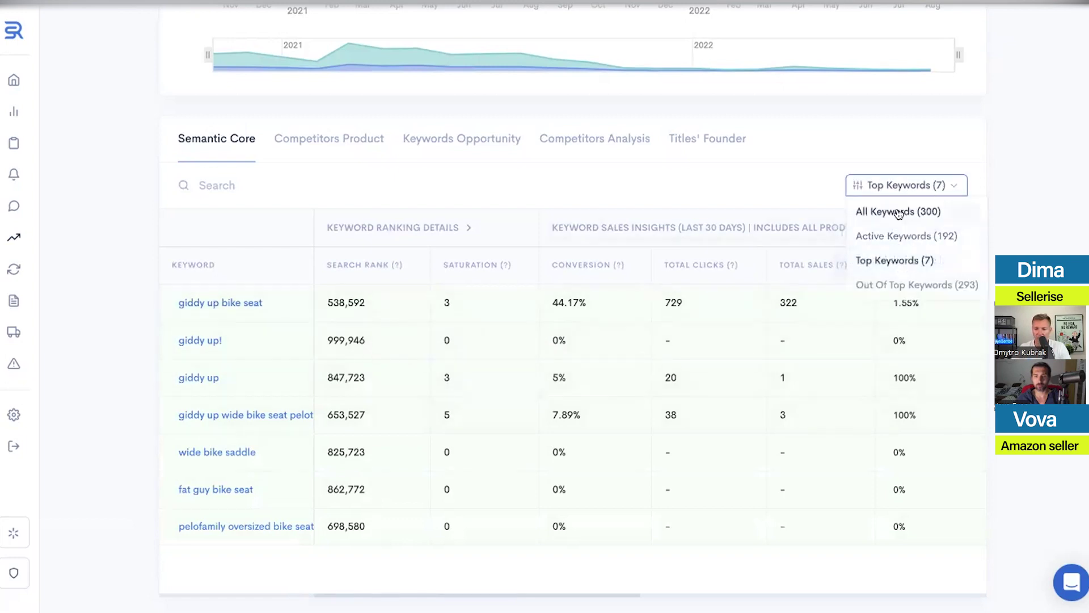
left_click(905, 210)
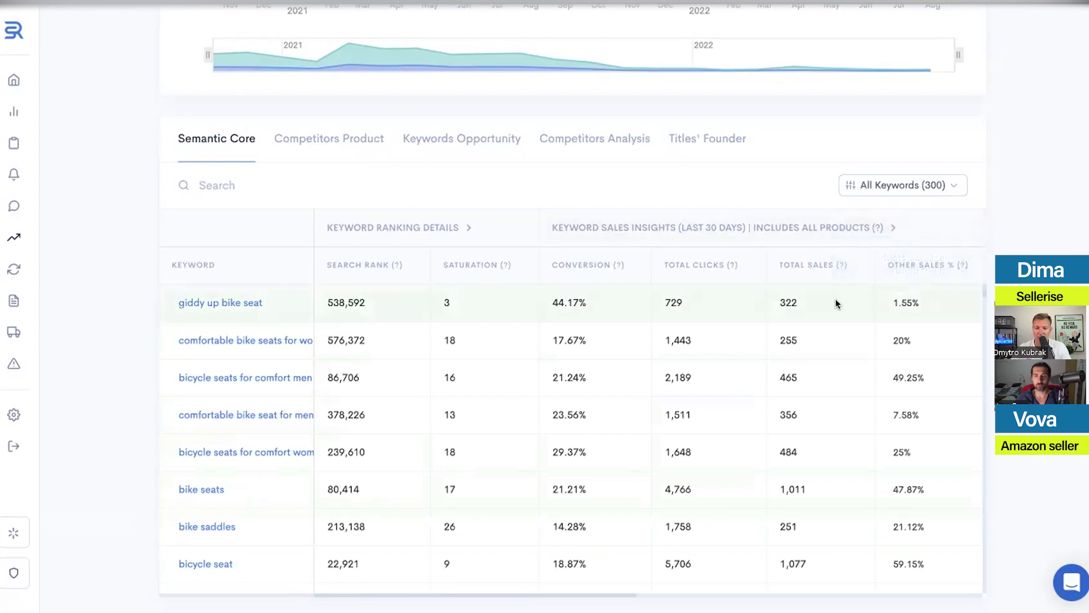
Examine the all-time Product Sales Insights columns for B0765ZBZ34 alongside the product's summary and performance chart.
scroll(829, 297, "right", 10)
scroll(830, 297, "right", 8)
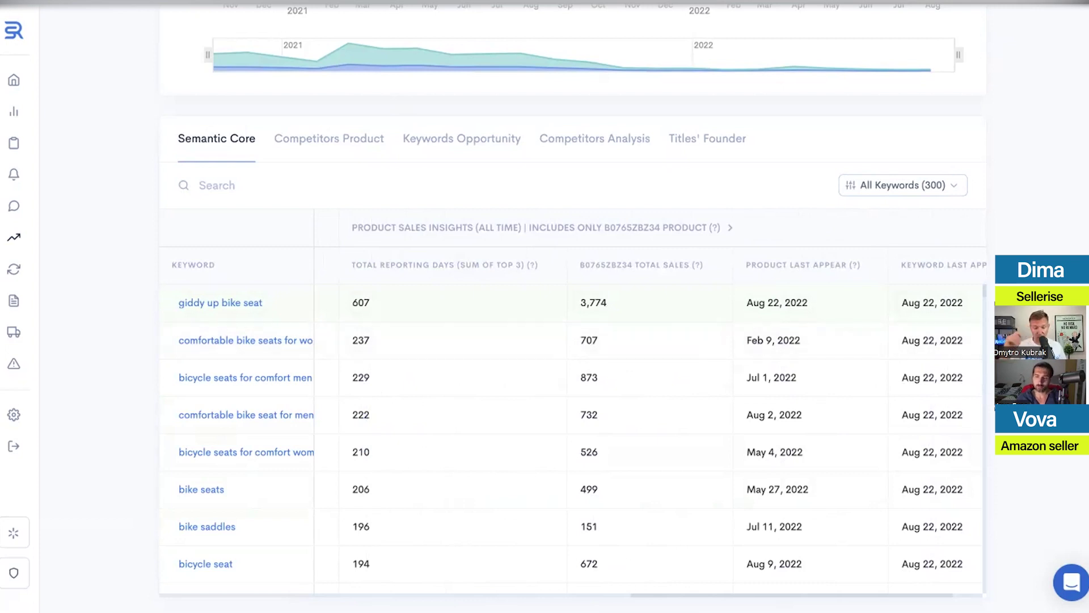
scroll(888, 276, "up", 9)
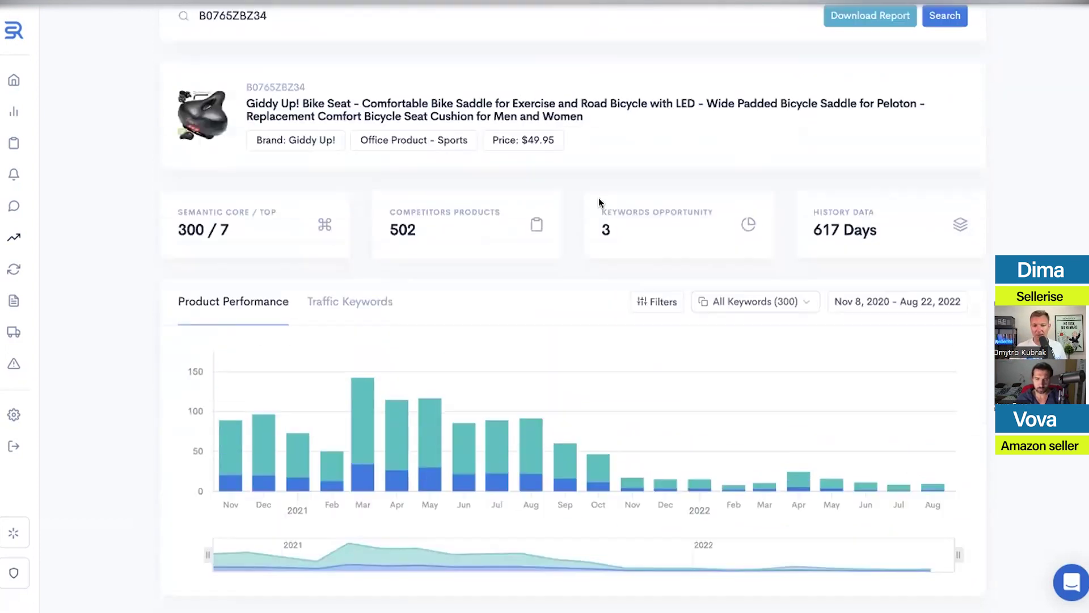
scroll(599, 203, "up", 3)
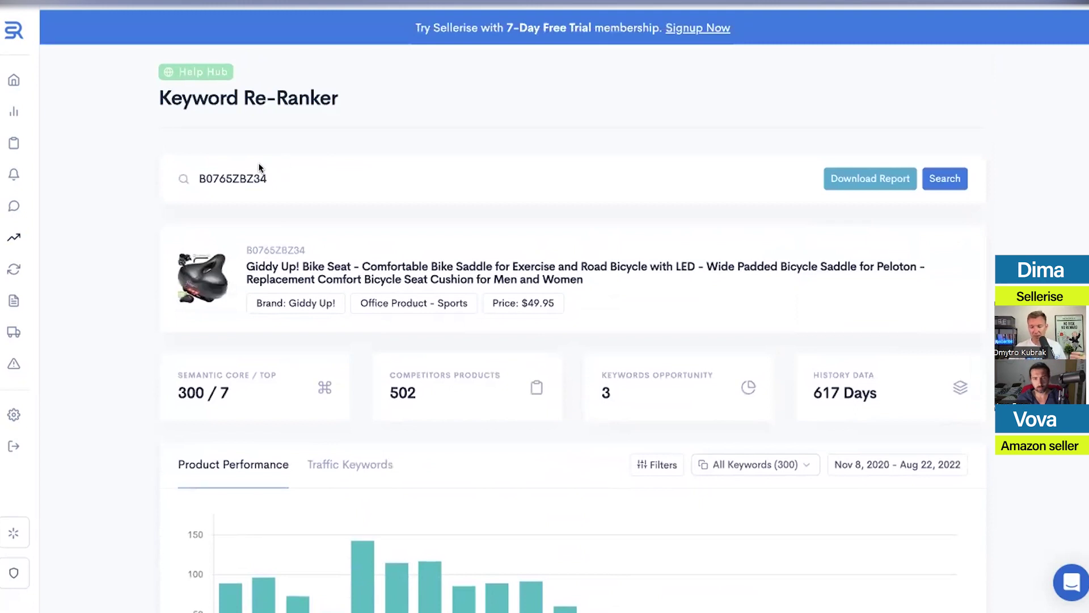
scroll(1006, 236, "down", 10)
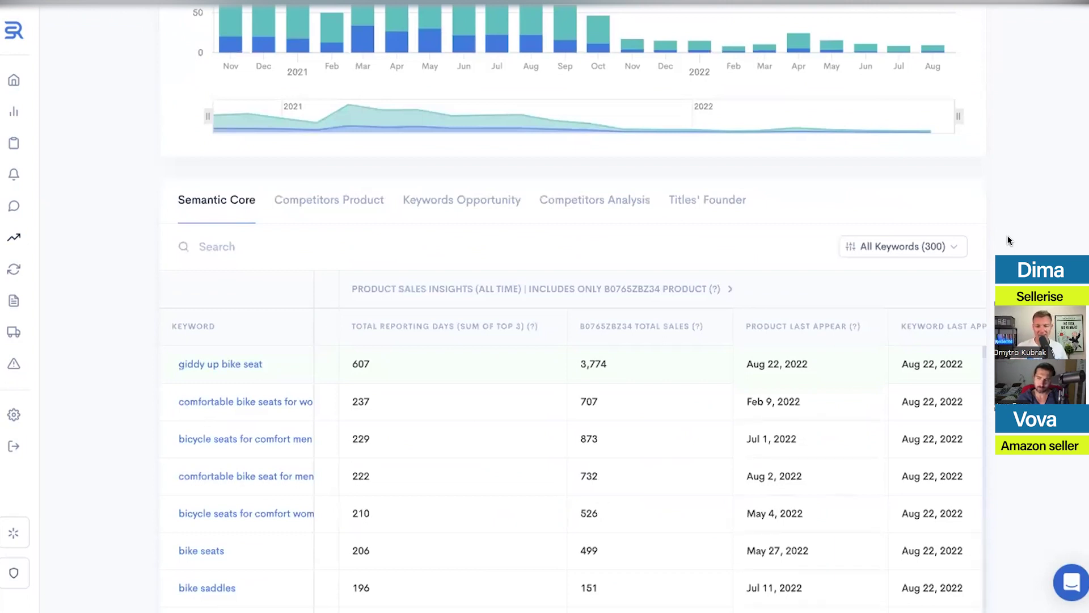
scroll(586, 422, "down", 2)
scroll(584, 424, "up", 2)
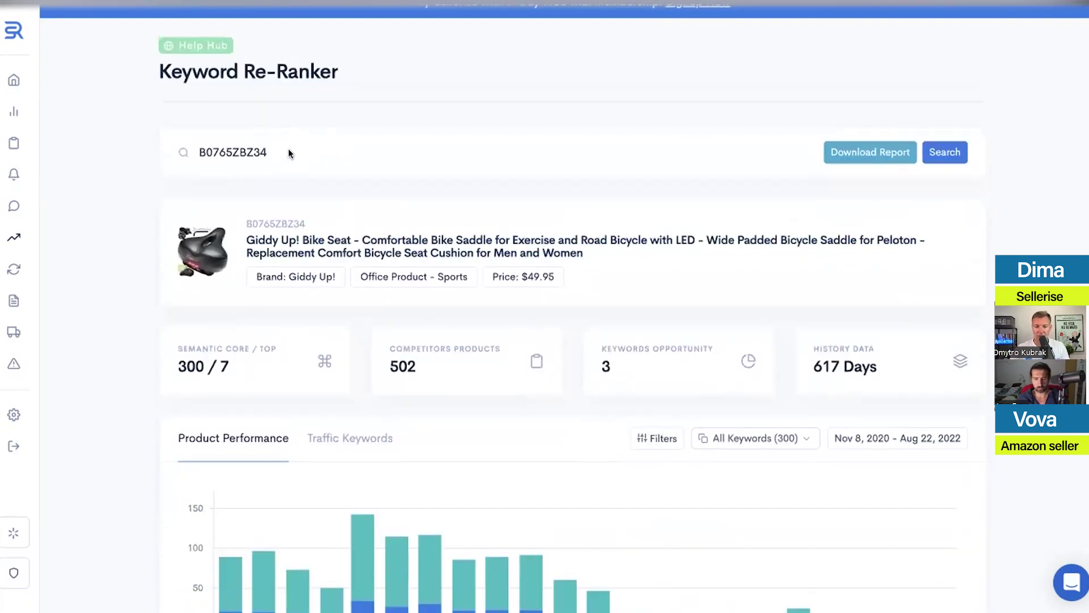
scroll(972, 262, "down", 10)
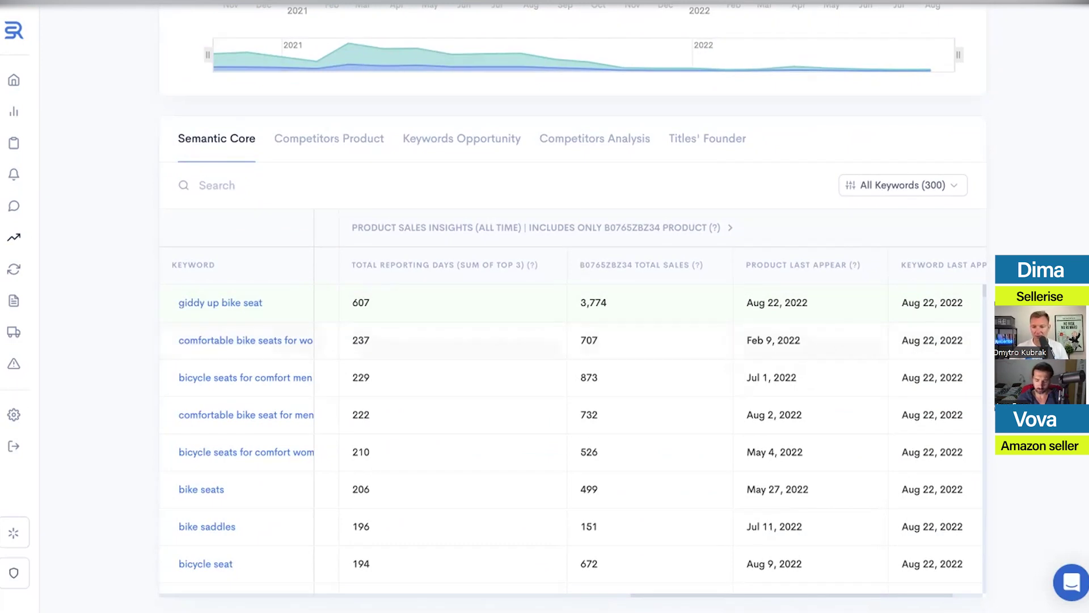
scroll(774, 338, "up", 9)
scroll(870, 213, "down", 6)
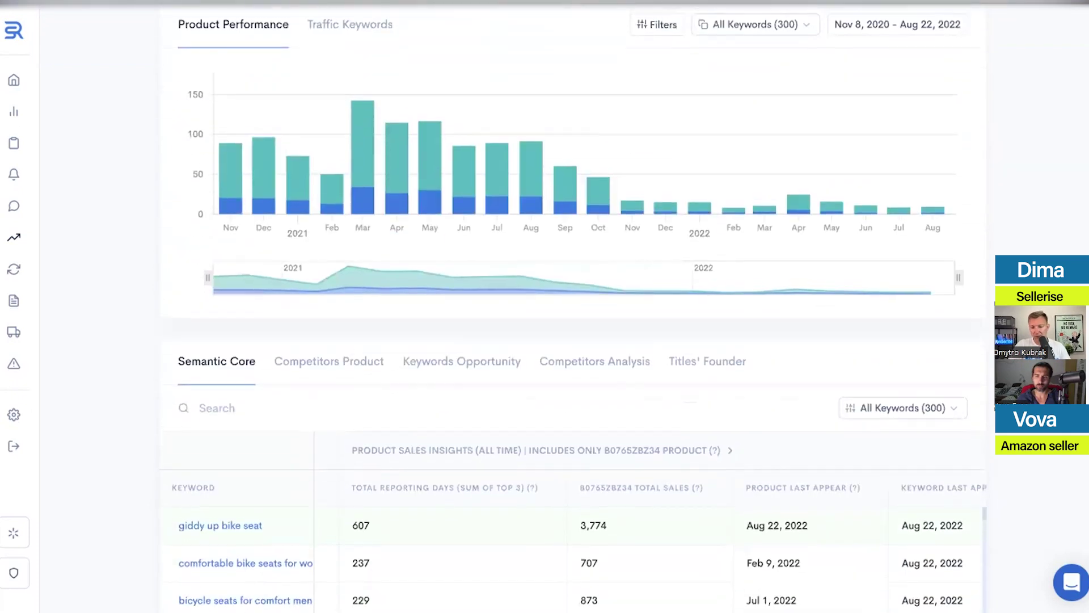
scroll(869, 213, "up", 9)
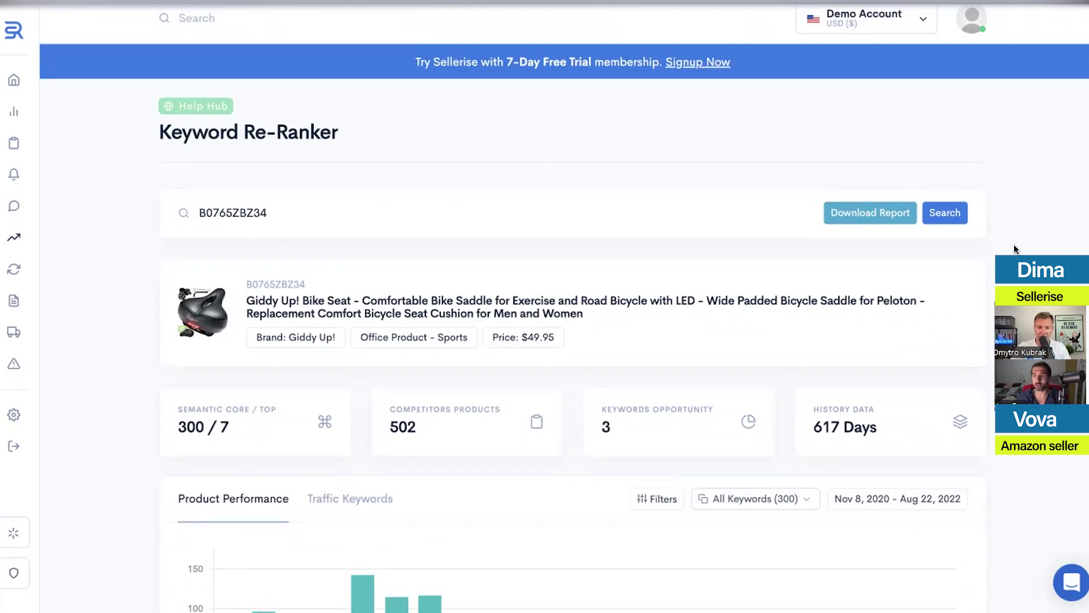
scroll(1014, 248, "down", 5)
scroll(1012, 248, "down", 4)
scroll(1012, 247, "up", 10)
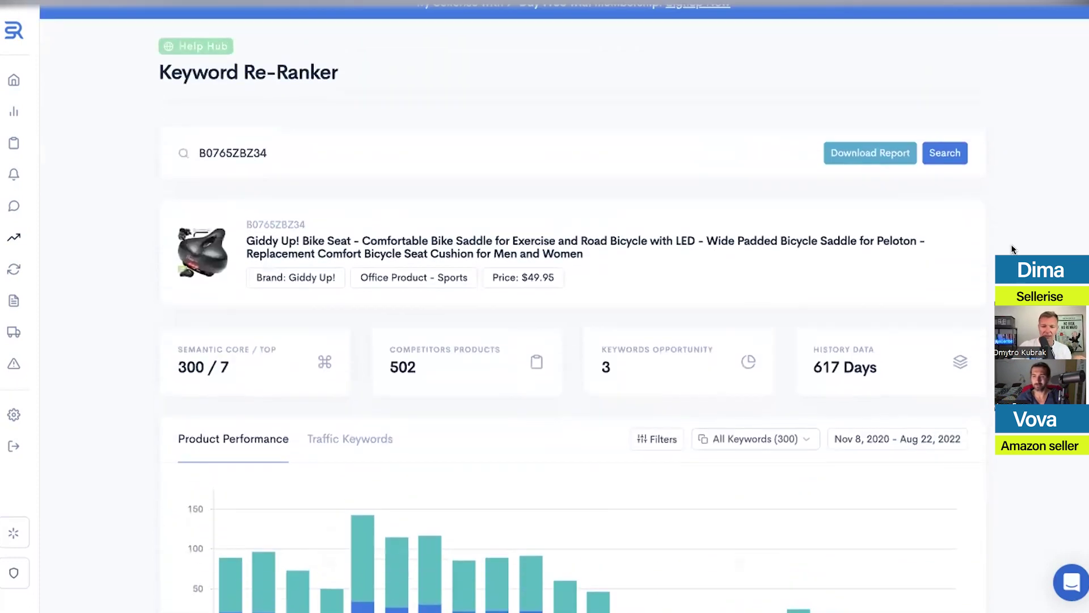
scroll(1010, 247, "down", 2)
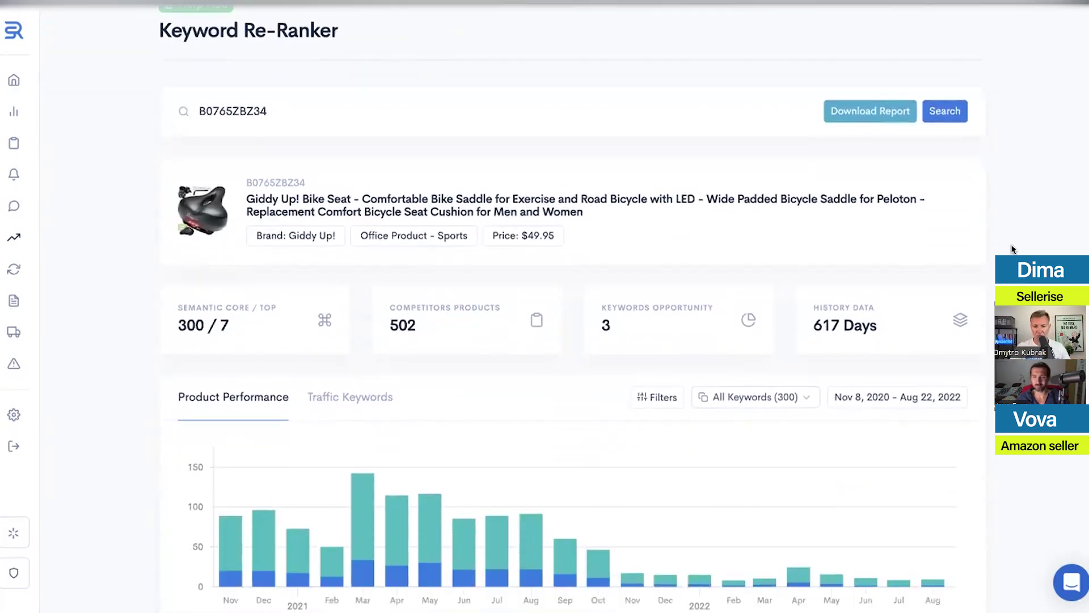
scroll(1013, 247, "down", 2)
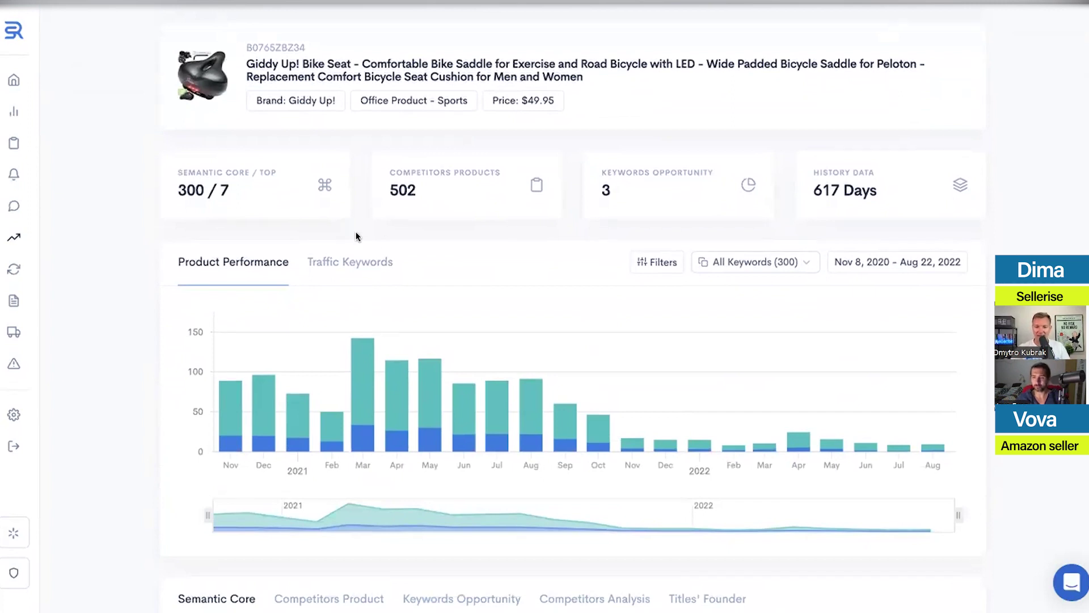
scroll(1003, 204, "down", 7)
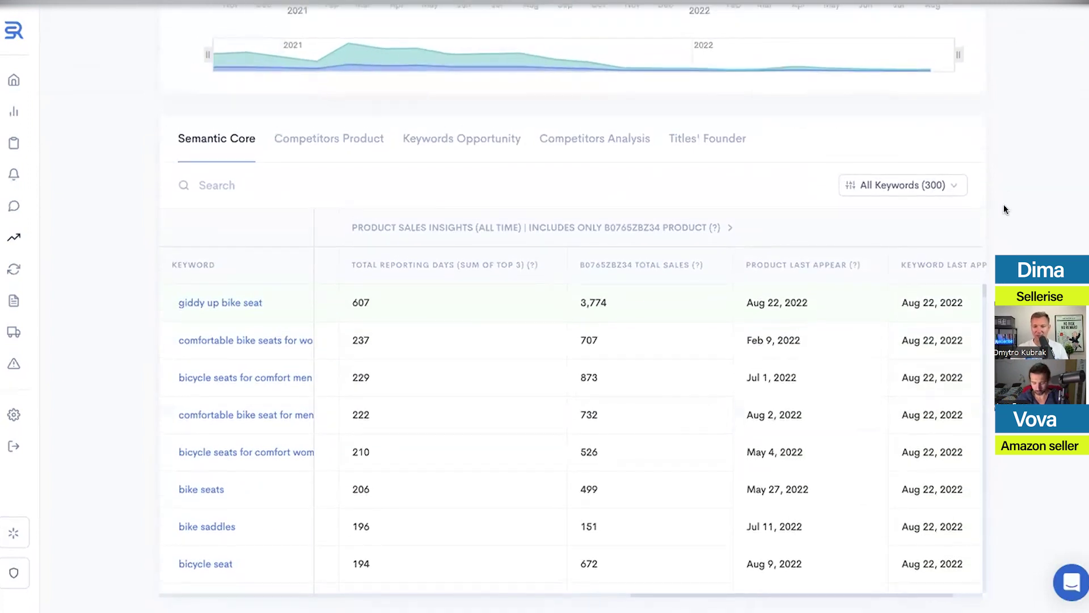
scroll(1003, 204, "up", 10)
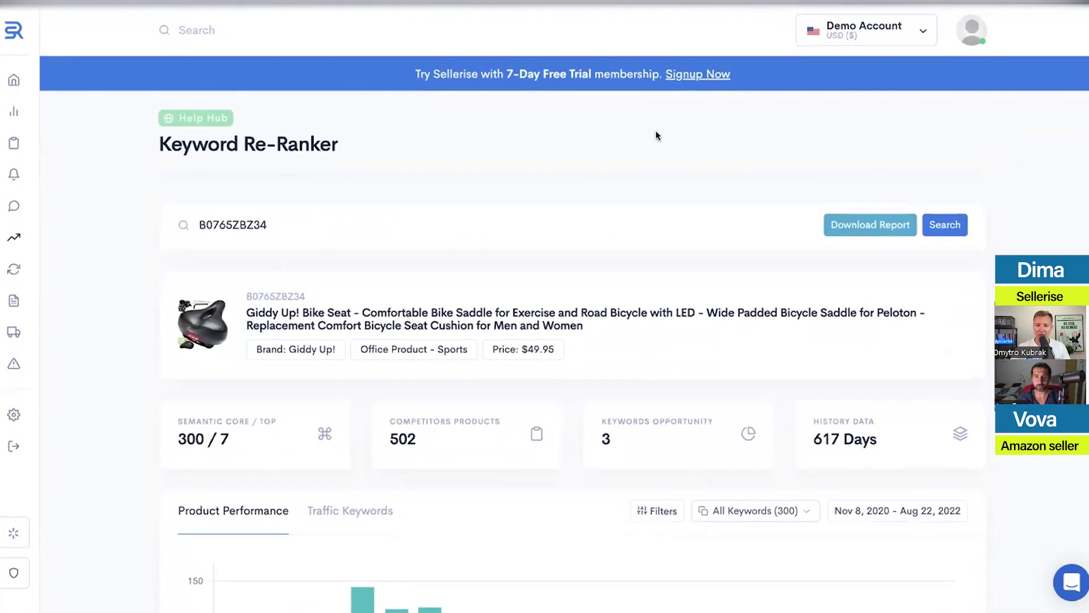
mouse_move(34, 291)
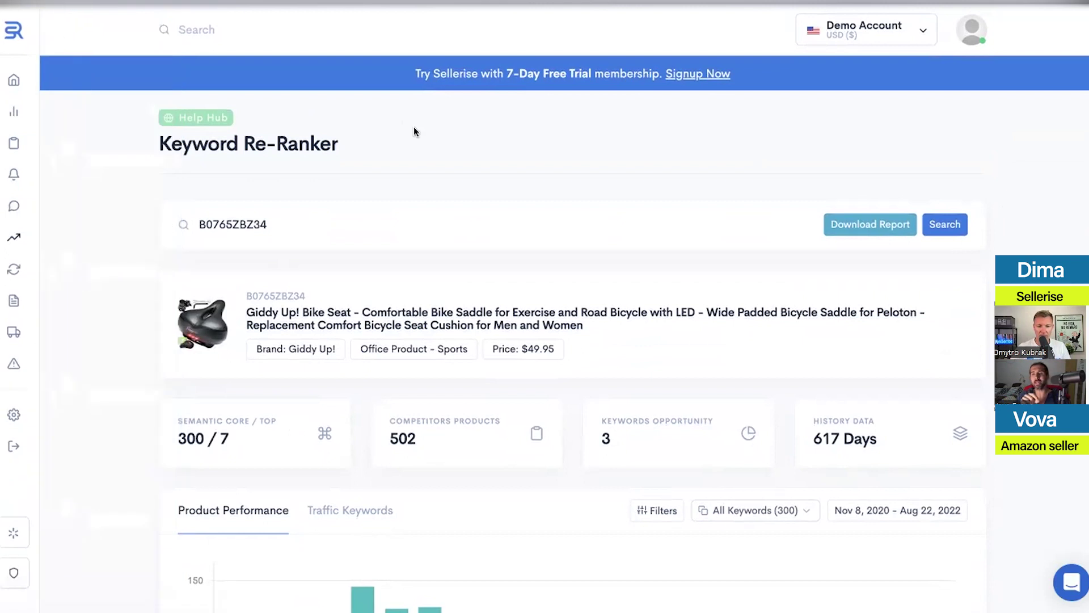
Open Titles' Founder for the product and review its title entry and keyword list.
scroll(580, 133, "down", 10)
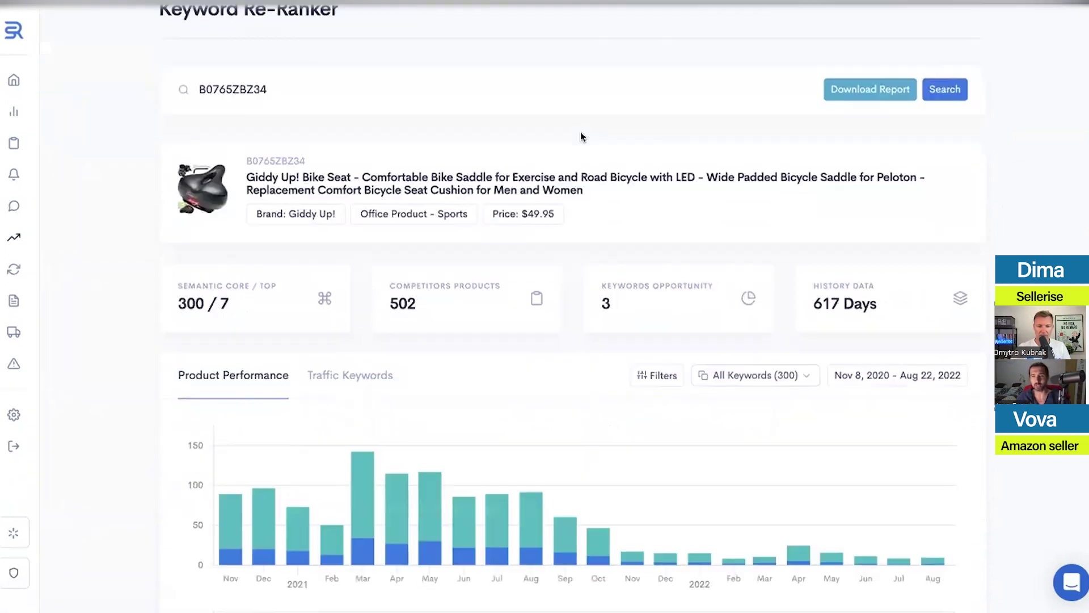
left_click(687, 144)
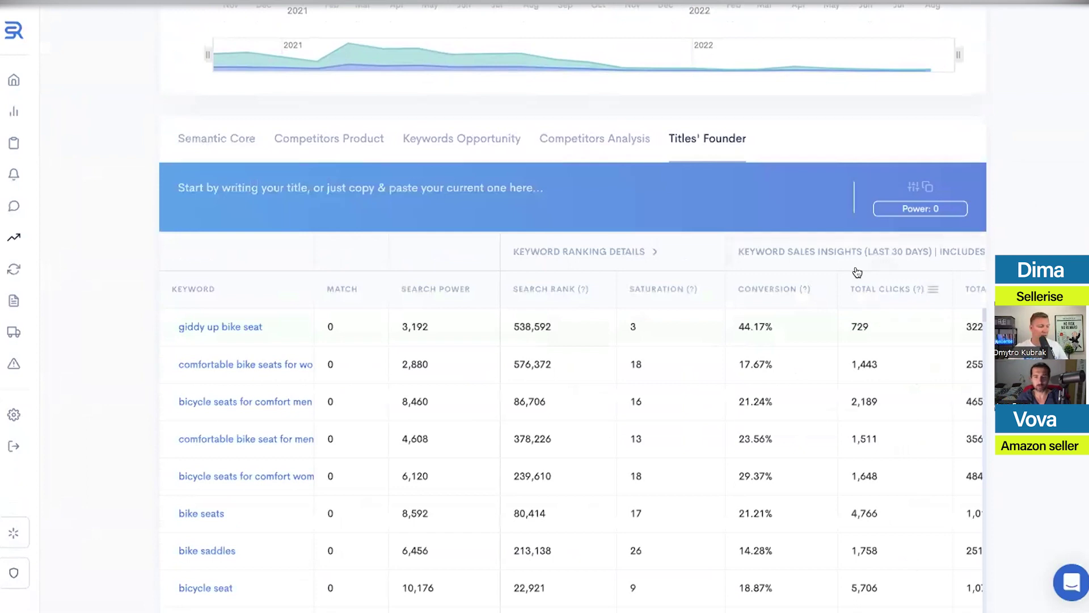
mouse_move(857, 273)
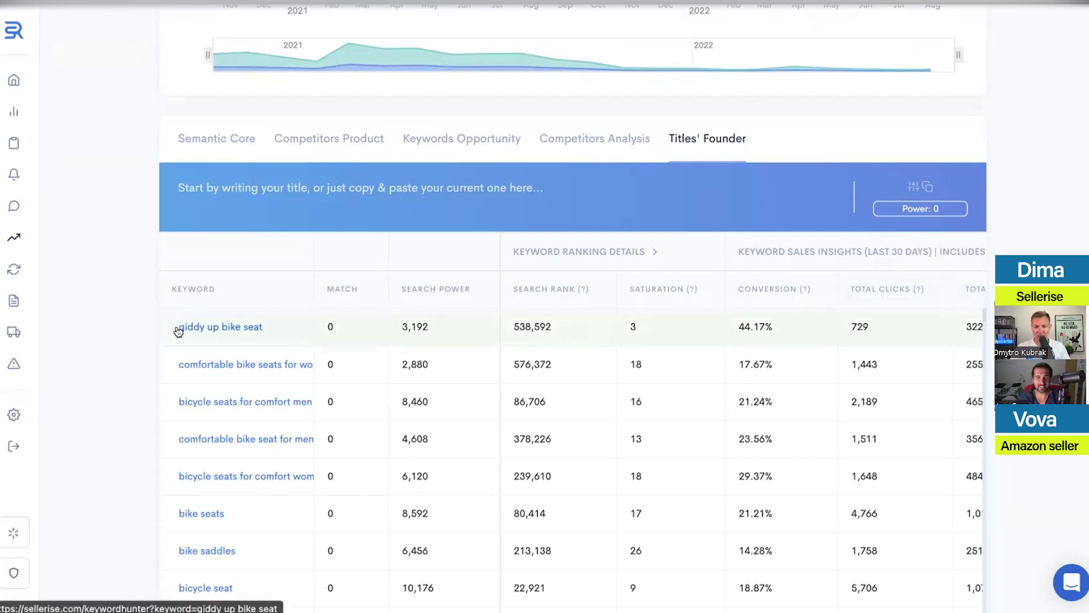
scroll(468, 353, "down", 2)
scroll(468, 353, "up", 2)
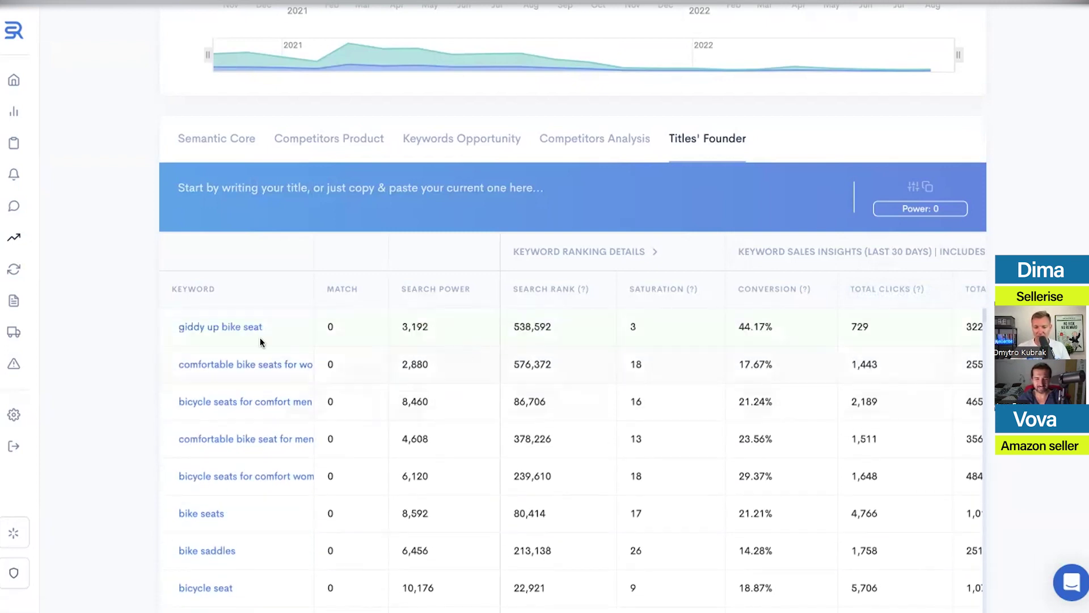
Add the keyword "giddy up bike seat" to the title and review the matching keywords and their sales insights.
left_click(223, 327)
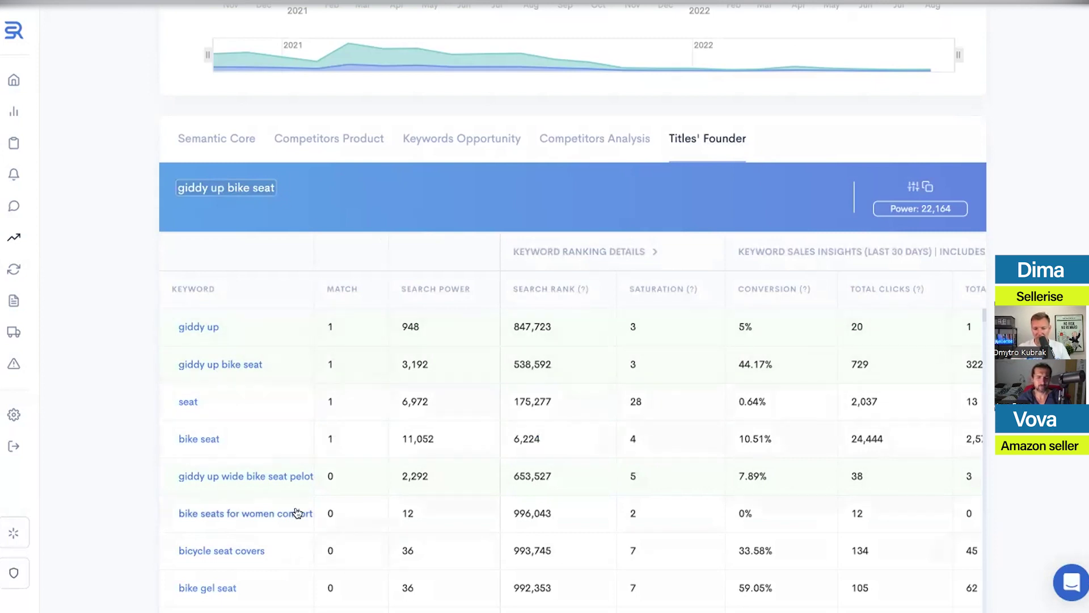
scroll(278, 499, "down", 2)
scroll(351, 473, "up", 1)
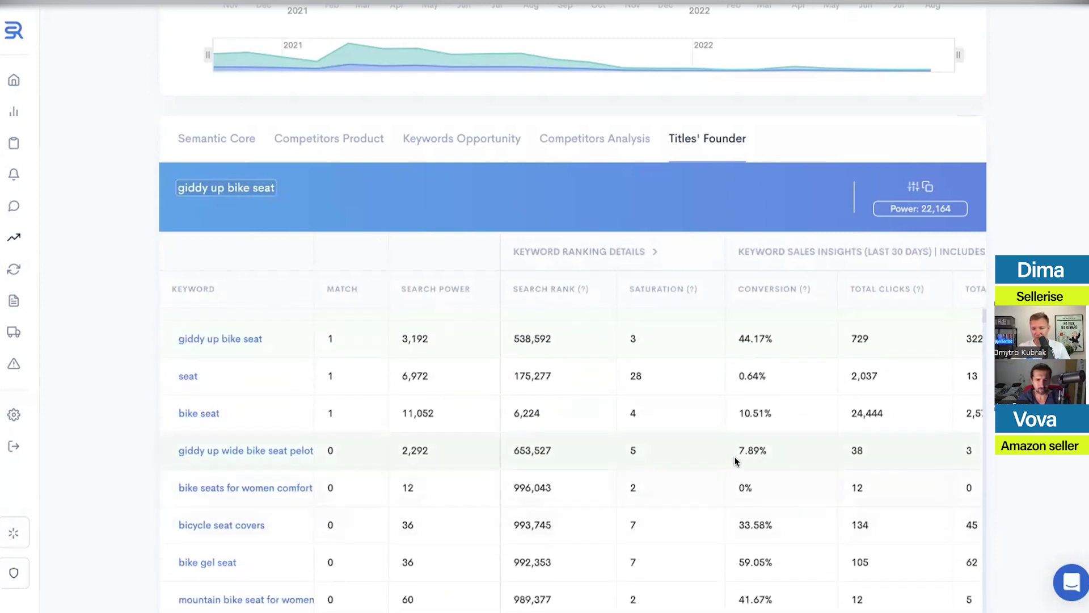
scroll(735, 461, "right", 10)
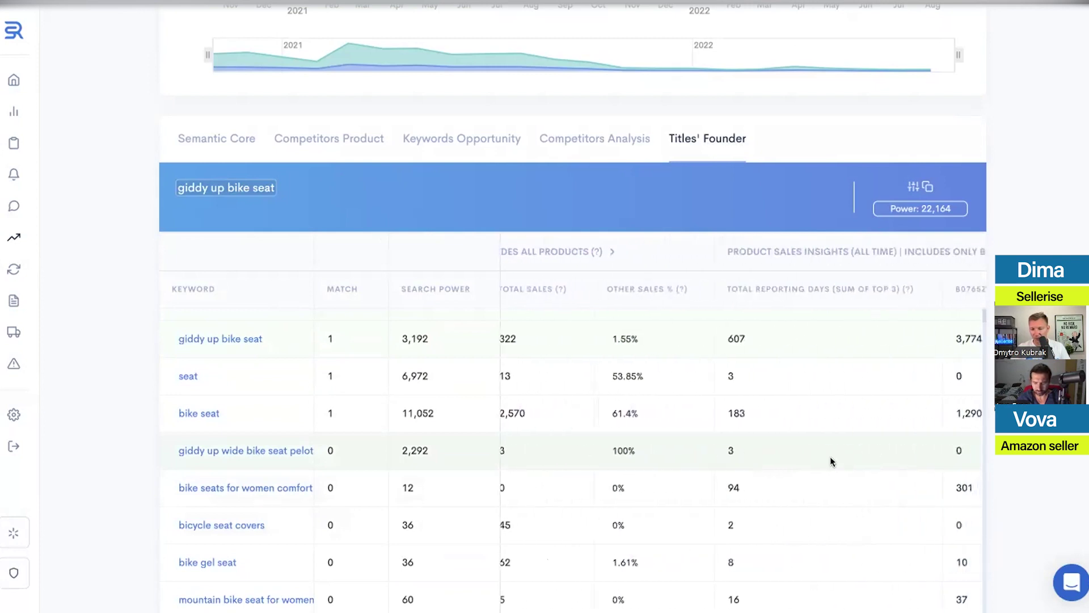
scroll(811, 454, "left", 10)
scroll(792, 445, "up", 1)
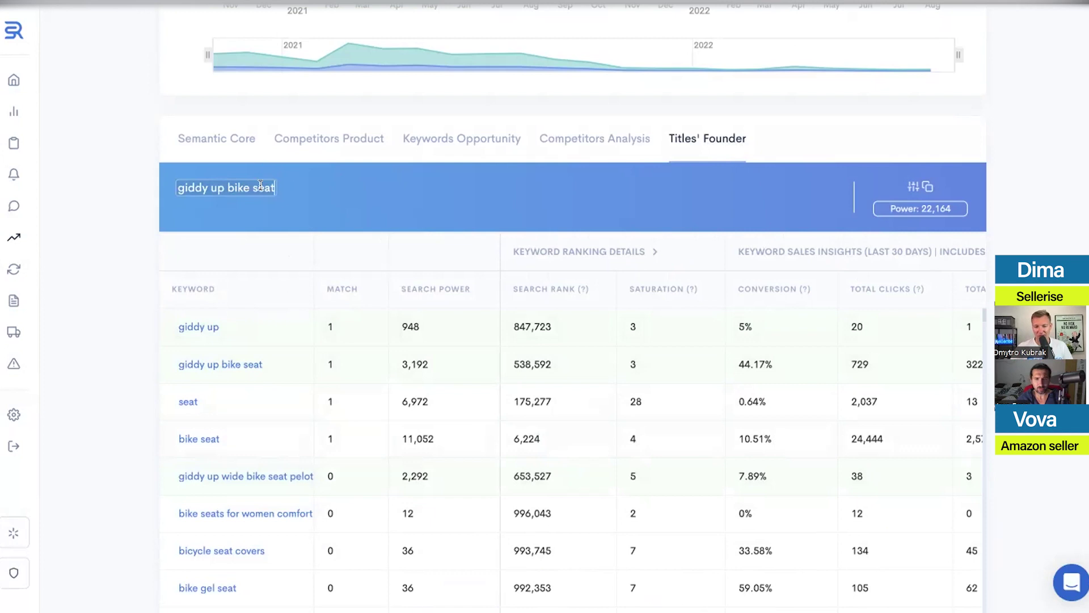
Delete "seat" from the title so it reads "giddy up bike".
key("BackSpace")
key("BackSpace")
key("BackSpace")
key("BackSpace")
key("BackSpace")
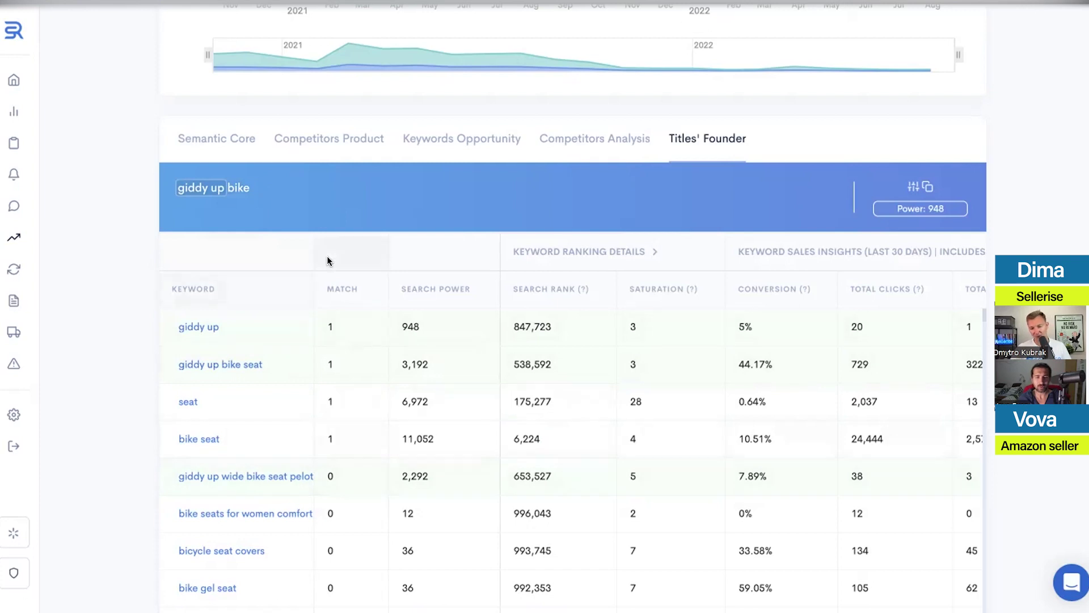
left_click(375, 198)
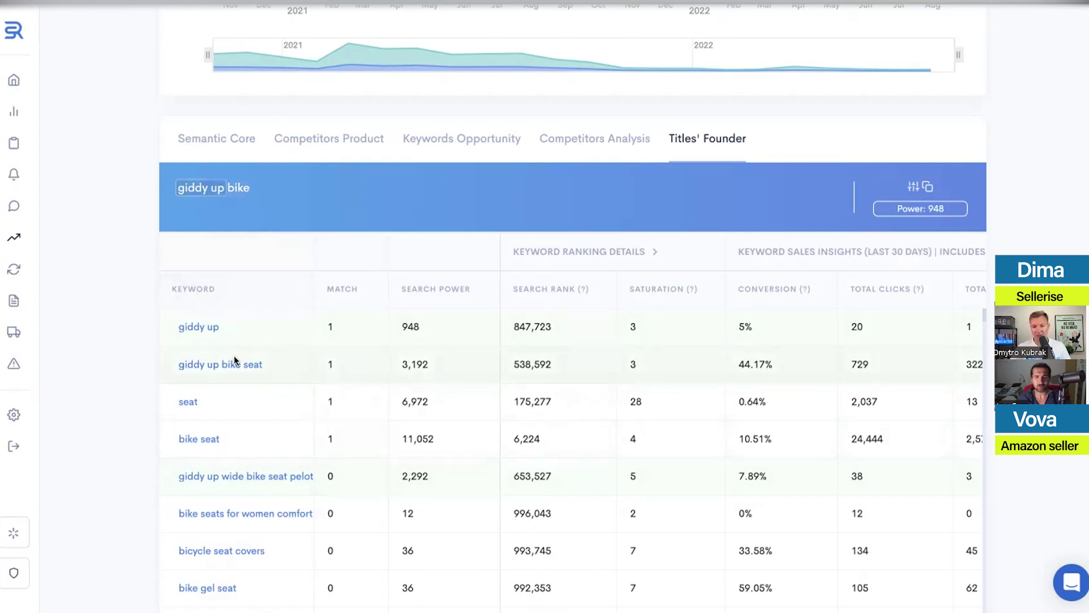
Add the listed keywords "seat", "bike gel seat" and "seat" again to the title.
left_click(223, 412)
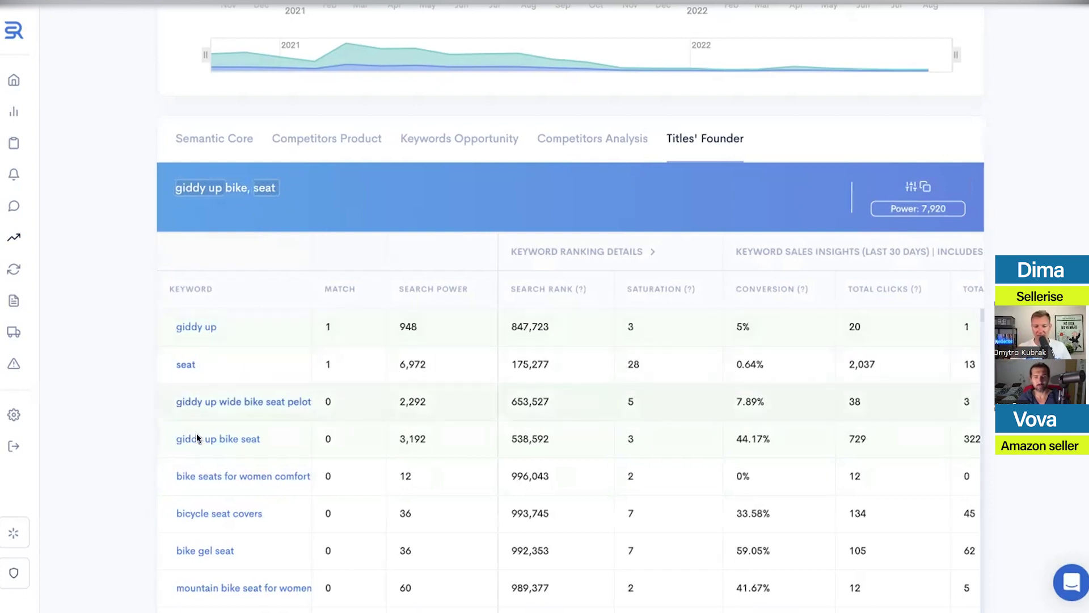
left_click(243, 545)
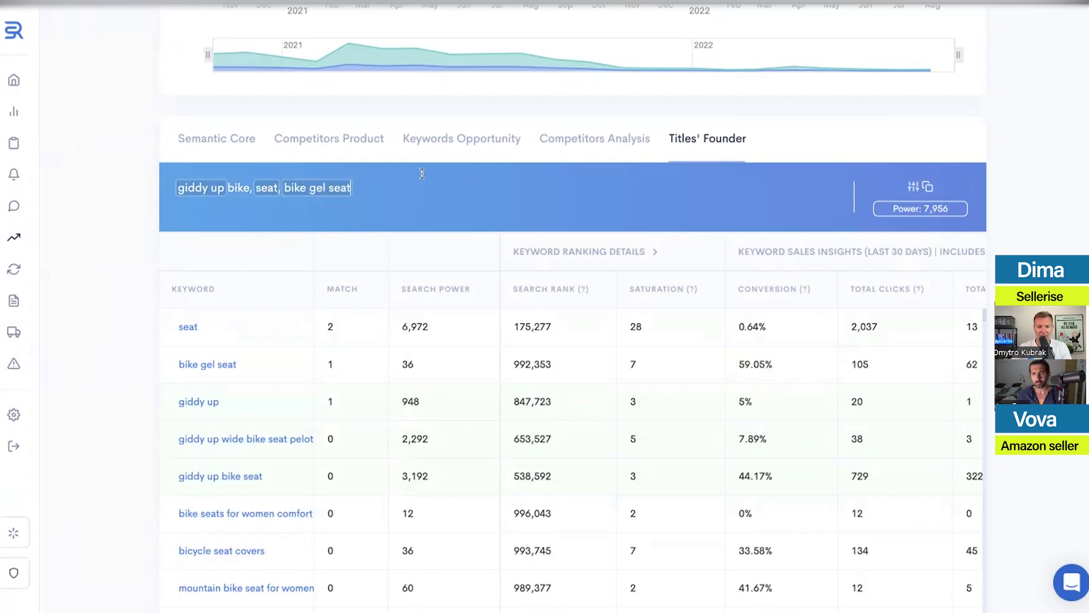
left_click(356, 183)
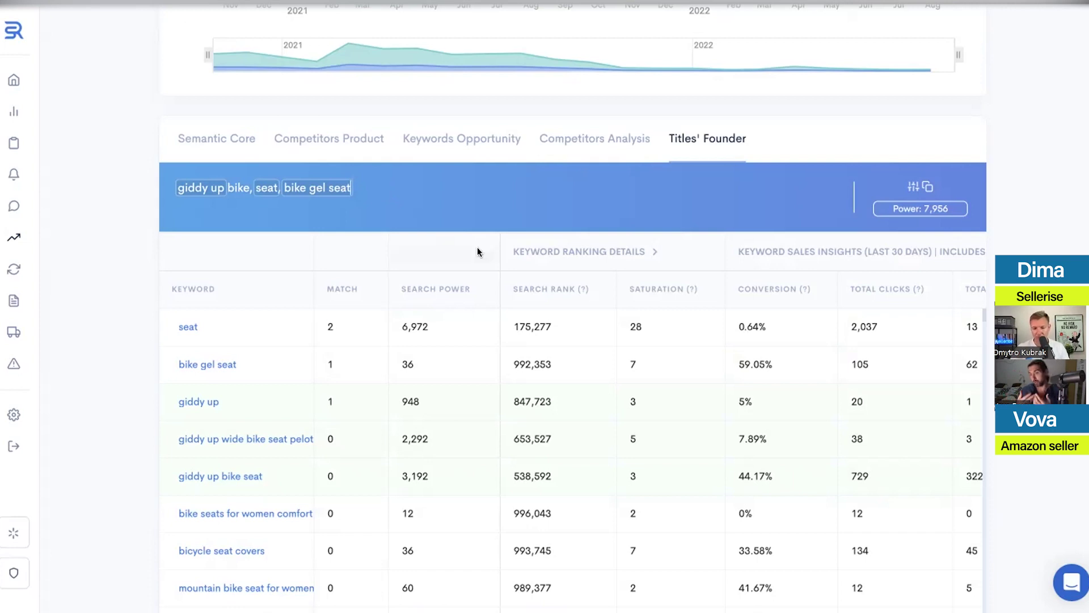
left_click(281, 324)
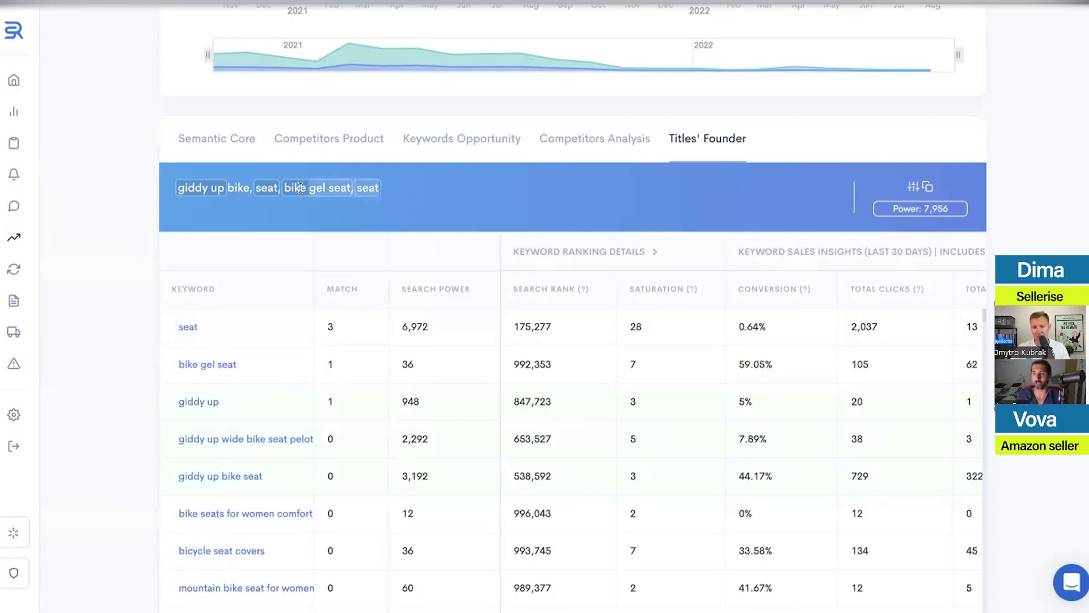
Remove "bike gel seat, seat" from the title, review the keyword metrics, and clear the remaining title text.
left_click_drag(278, 187, 385, 188)
key("BackSpace")
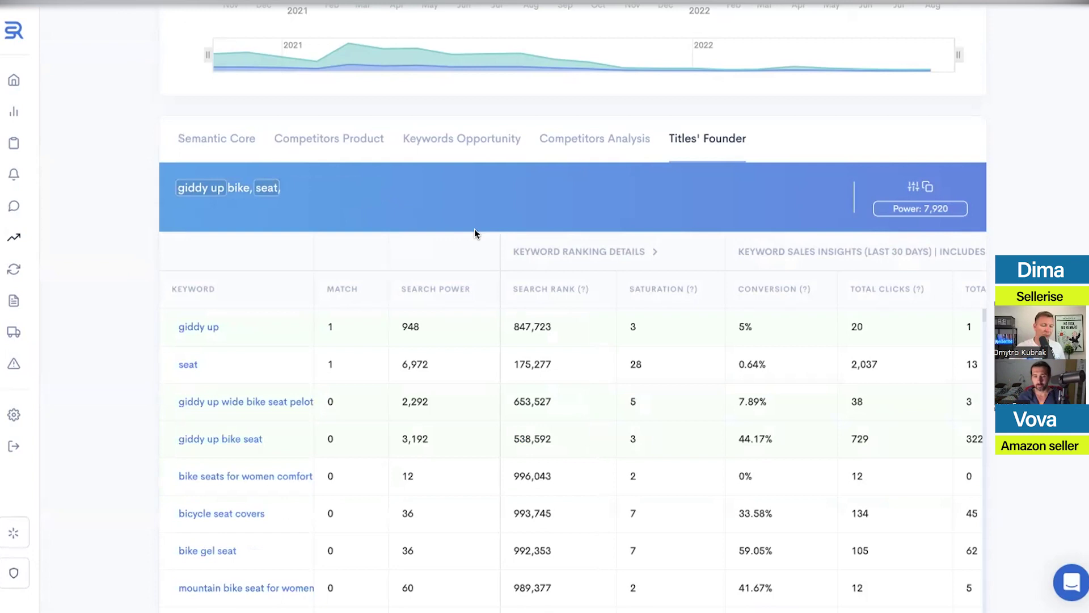
scroll(802, 397, "right", 10)
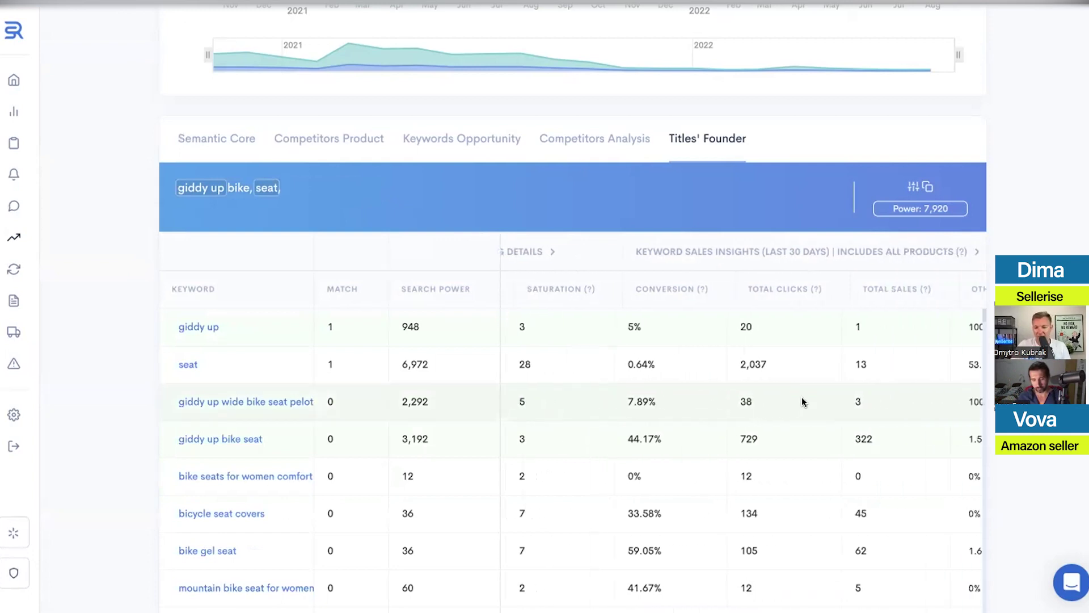
scroll(819, 402, "left", 10)
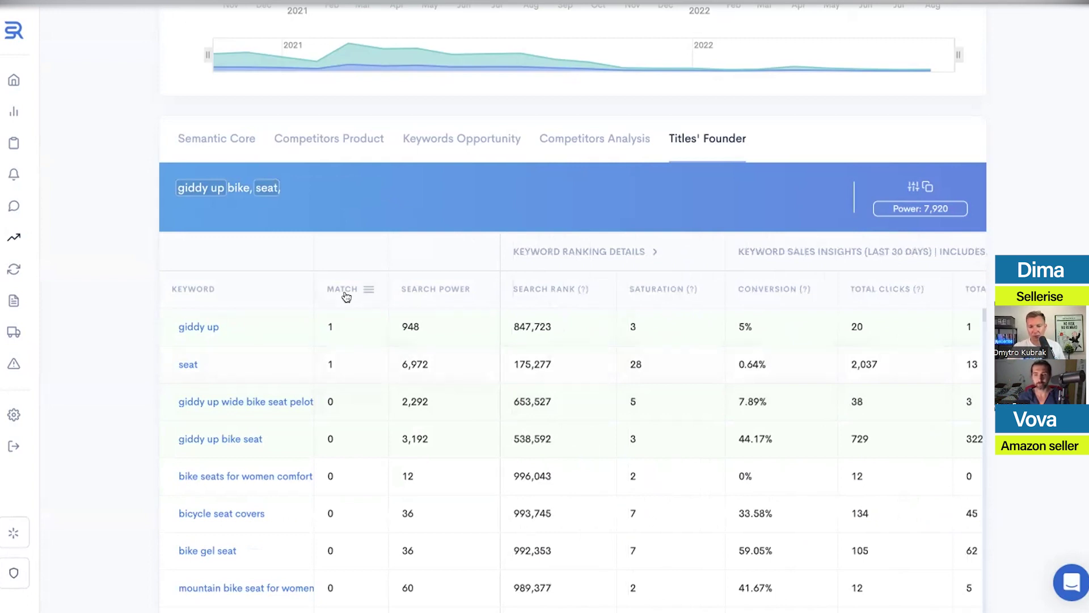
left_click_drag(284, 187, 160, 181)
key("BackSpace")
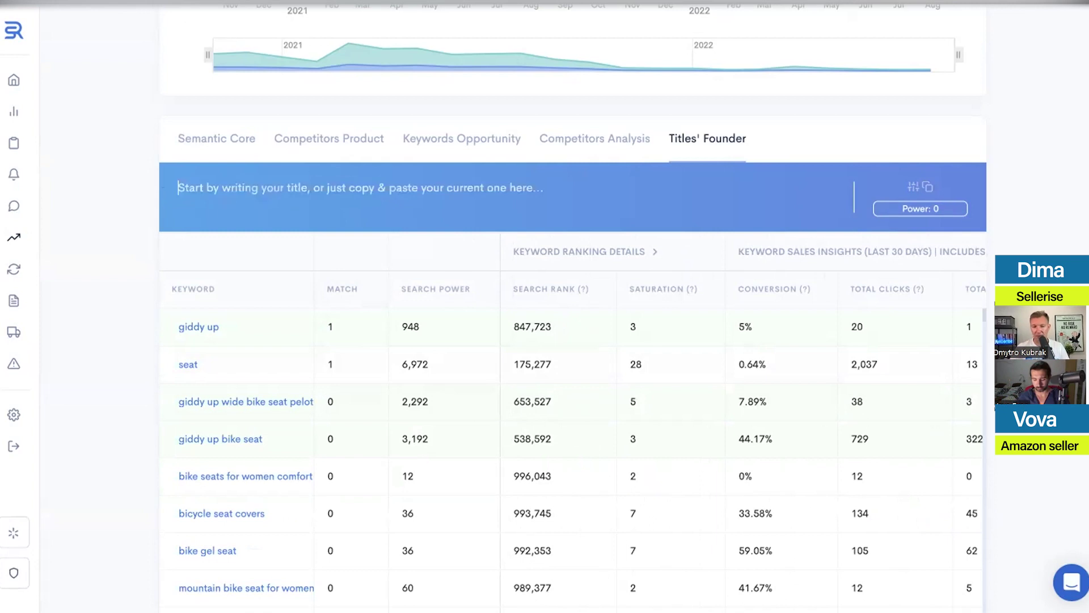